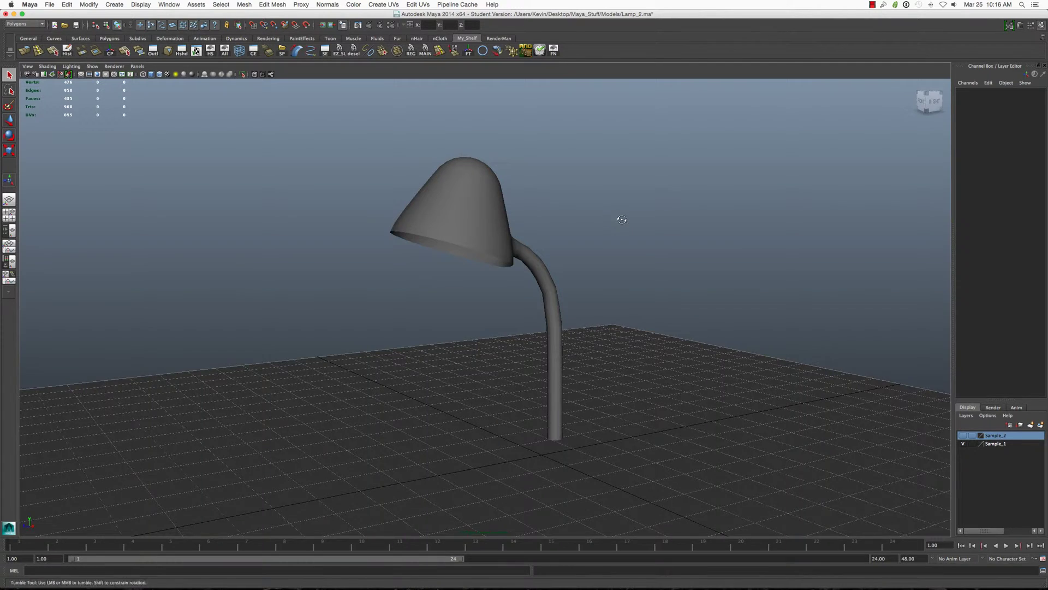
Step: Orbit around the lamp, select a face at the stem's base and frame it
alt+drag(621, 219, 557, 225)
click(463, 205)
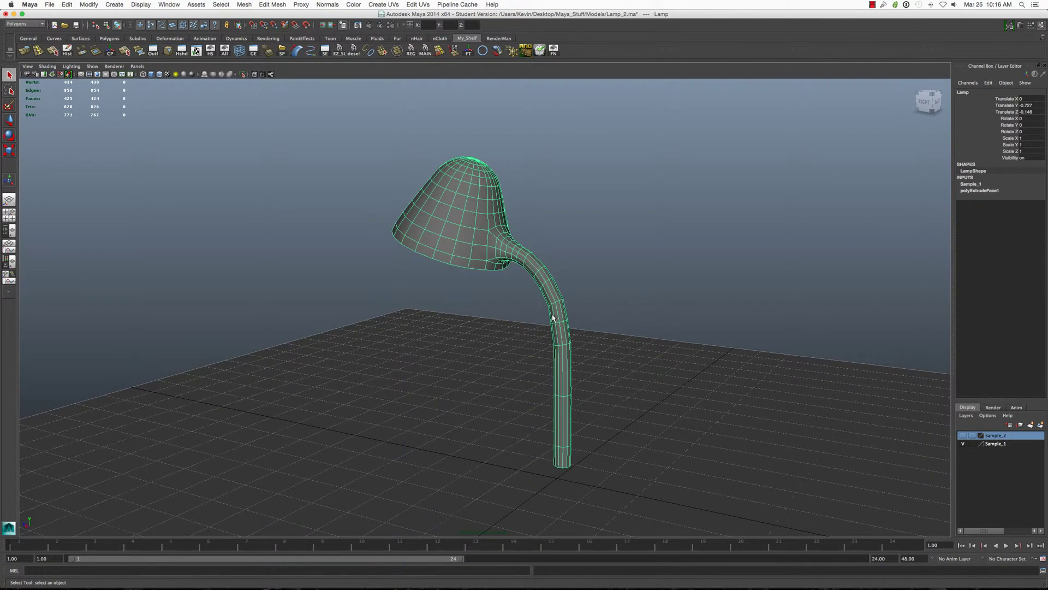
alt+drag(553, 318, 591, 312)
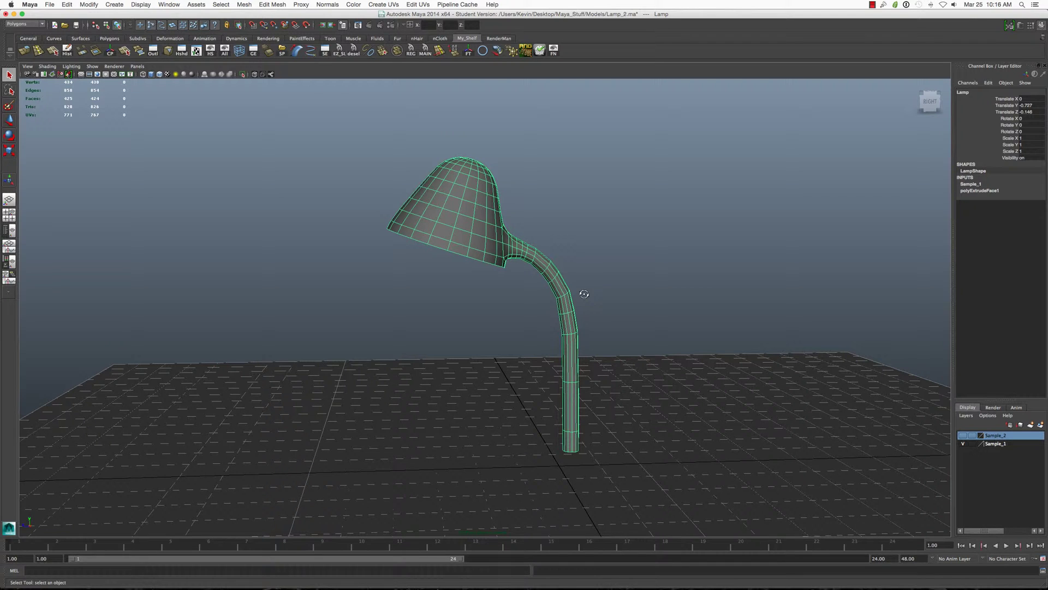
alt+drag(584, 293, 523, 315)
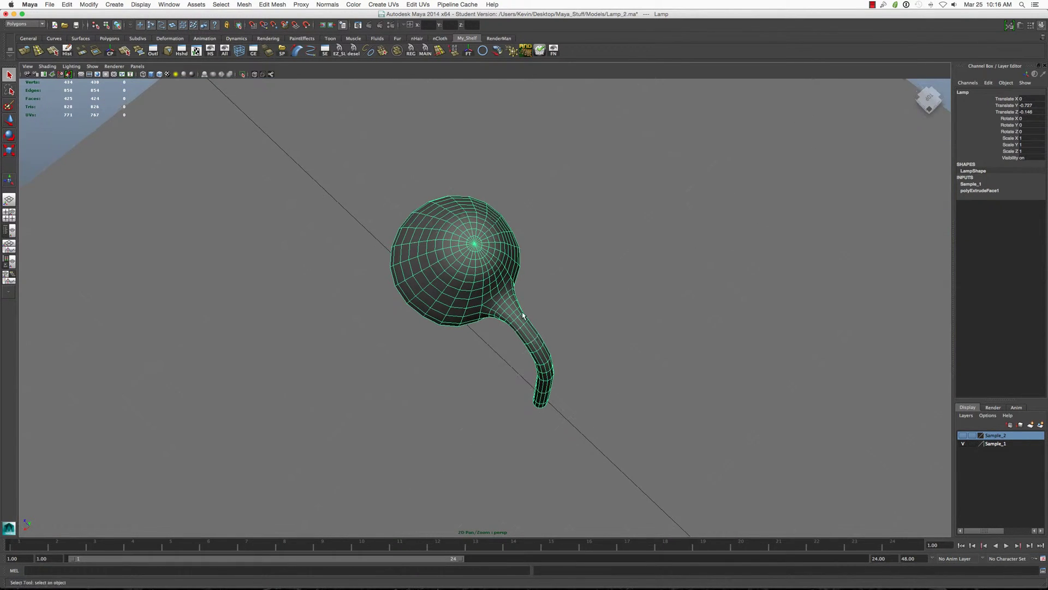
alt+right_drag(522, 316, 558, 419)
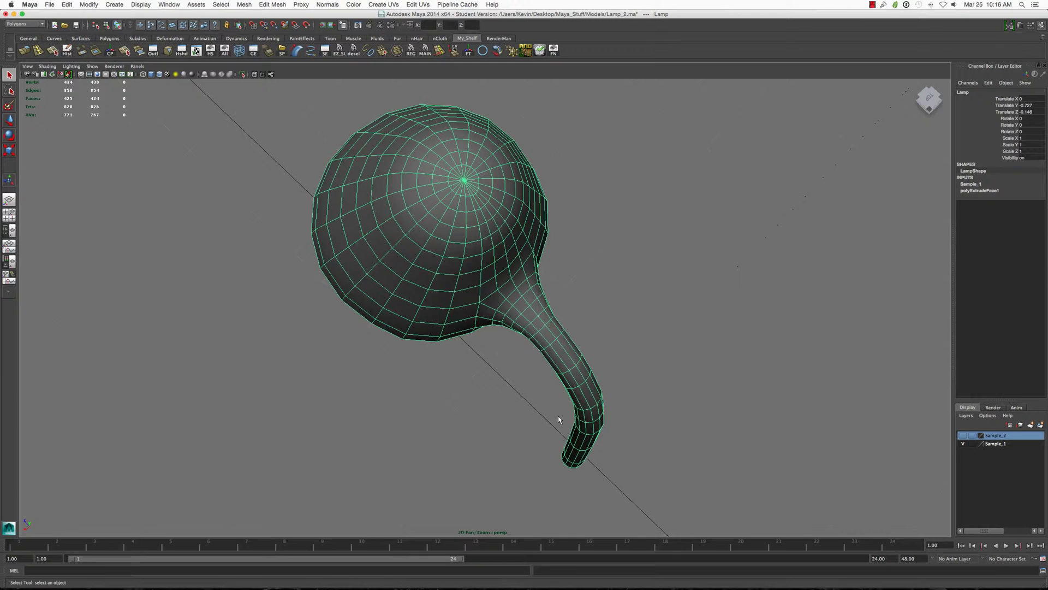
alt+drag(559, 419, 583, 466)
key(alt+b)
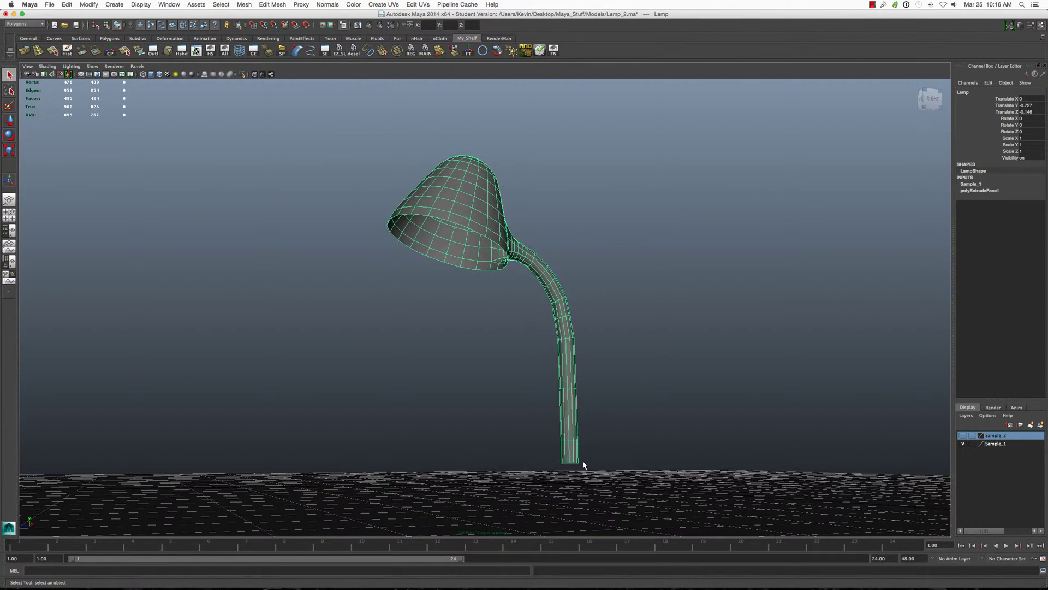
right_click(570, 403)
right_click(571, 403)
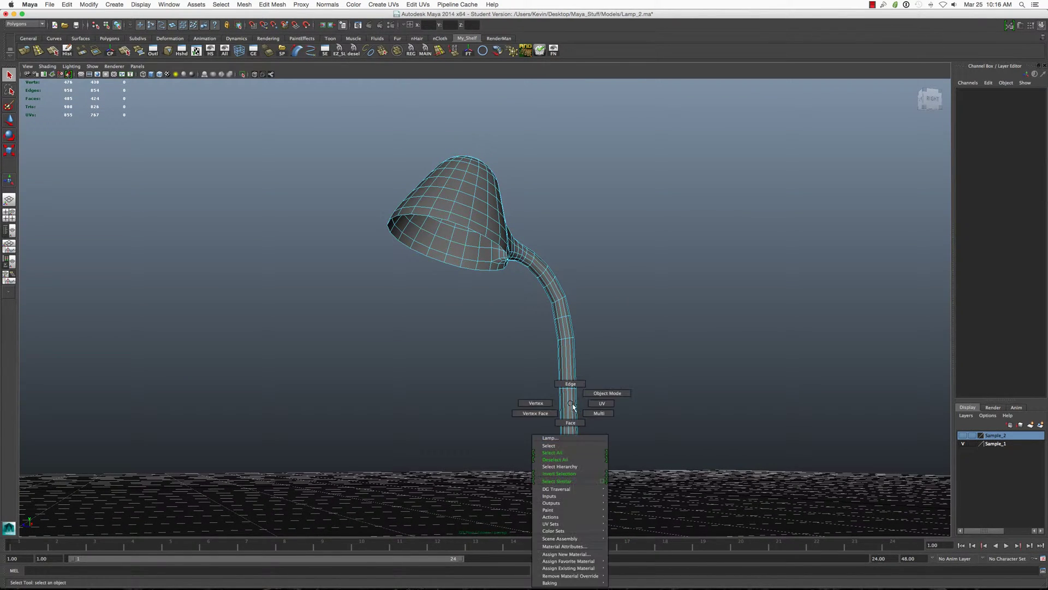
click(572, 421)
click(569, 460)
key(f)
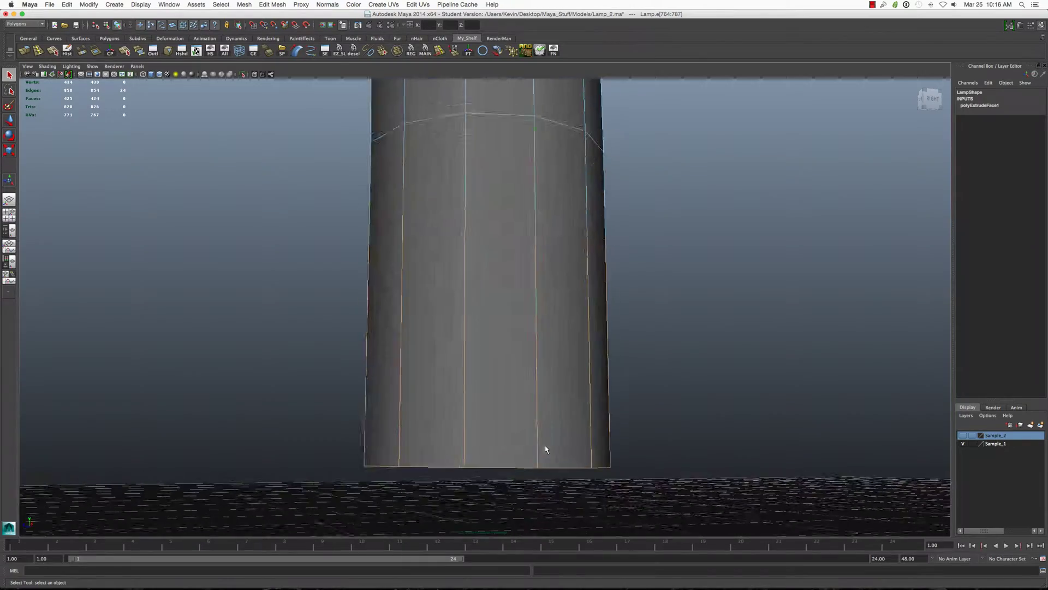
scroll(545, 446, down, 5)
Step: Return to object mode, frame the whole lamp, and pick the shade's top vertex
mouse_move(545, 444)
alt+mouse_down()
mouse_move(510, 370)
mouse_move(510, 385)
alt+mouse_up()
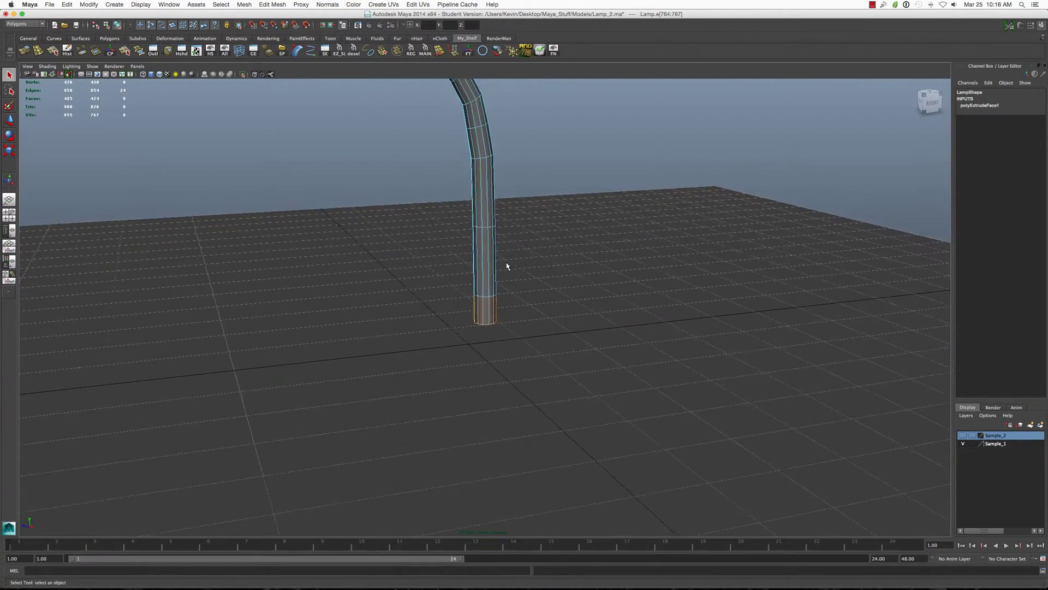
alt+drag(508, 266, 396, 164)
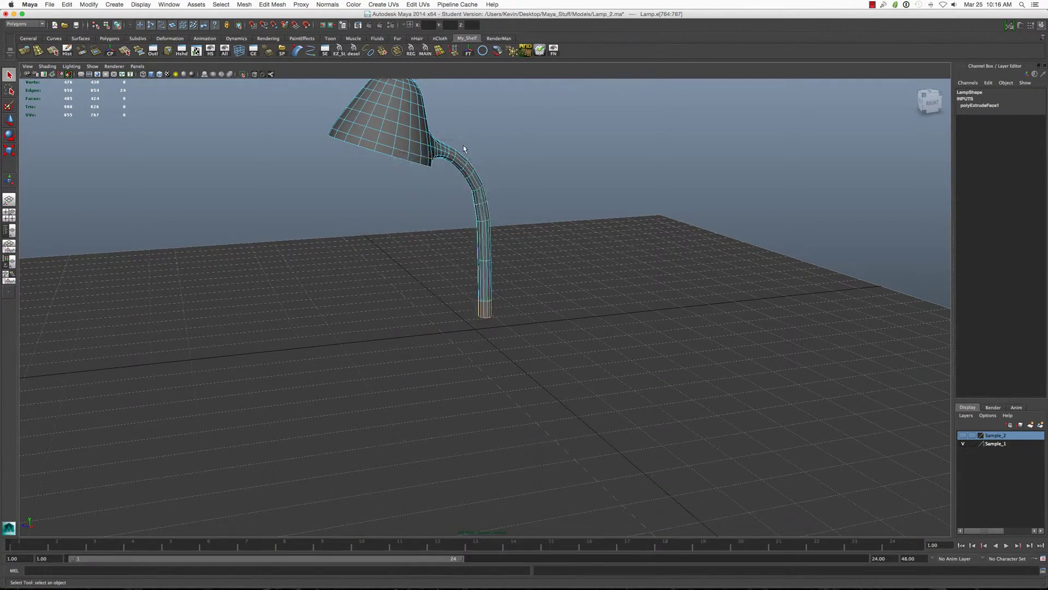
key(F8)
key(f)
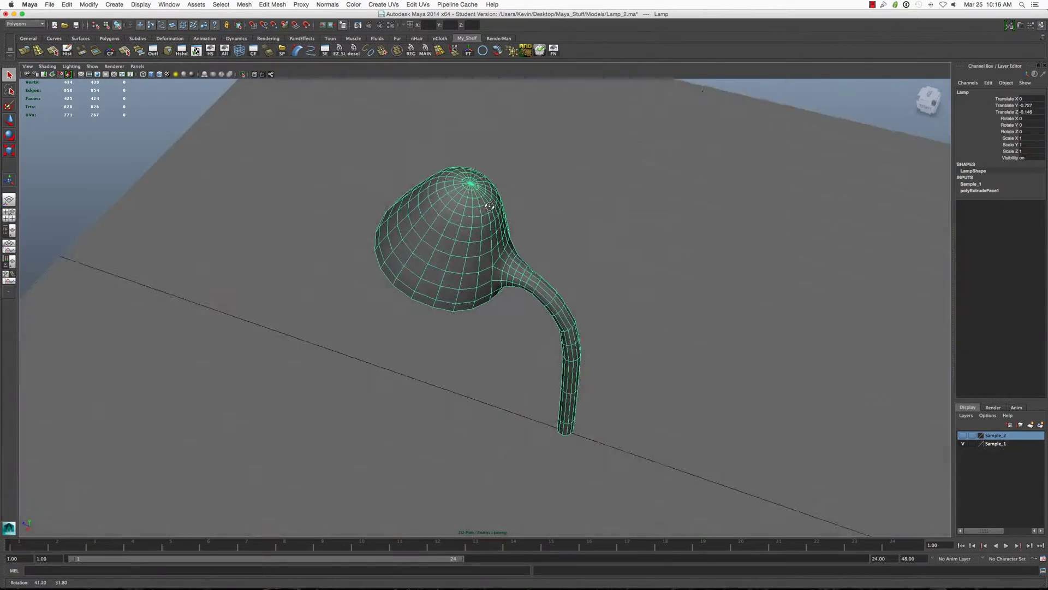
alt+drag(537, 180, 468, 192)
scroll(468, 193, up, 3)
right_drag(468, 192, 468, 164)
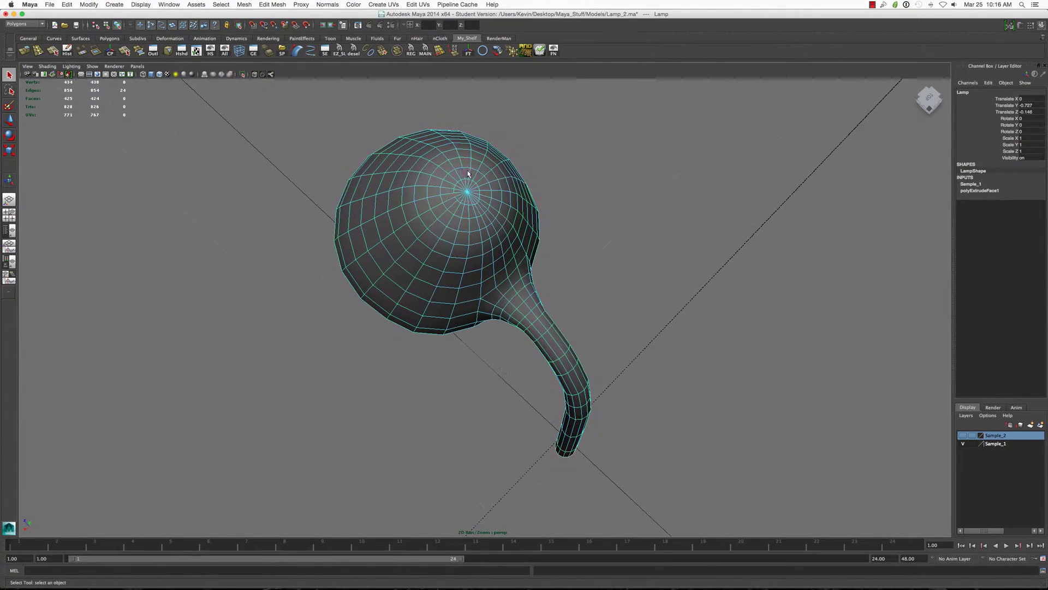
click(467, 194)
scroll(494, 240, up, 2)
scroll(495, 239, up, 3)
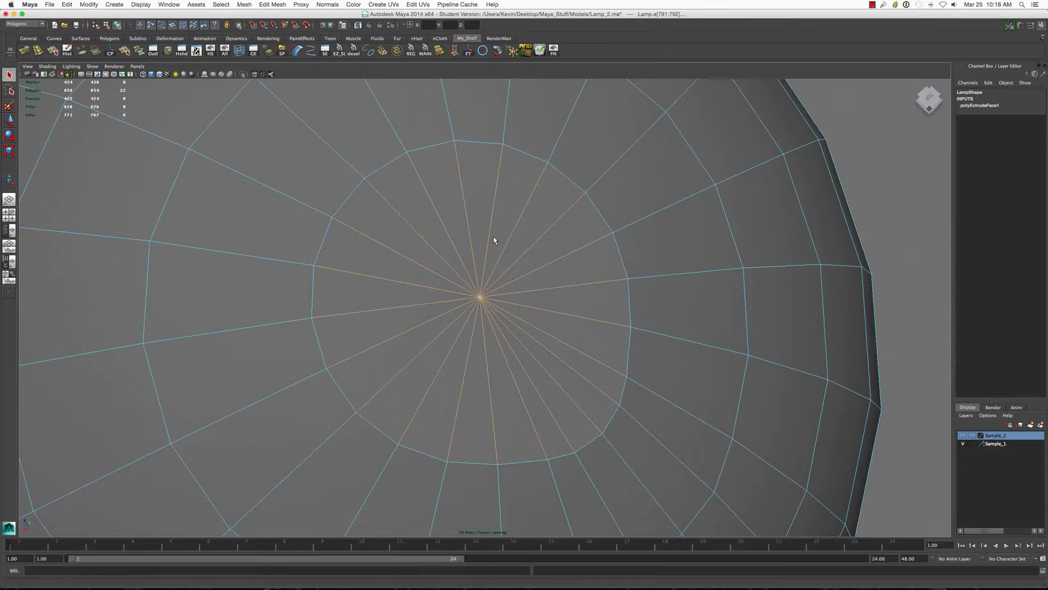
scroll(494, 239, down, 3)
Step: Select the ring of faces around the shade's top point and delete them
alt+drag(494, 238, 502, 218)
key(F11)
click(526, 322)
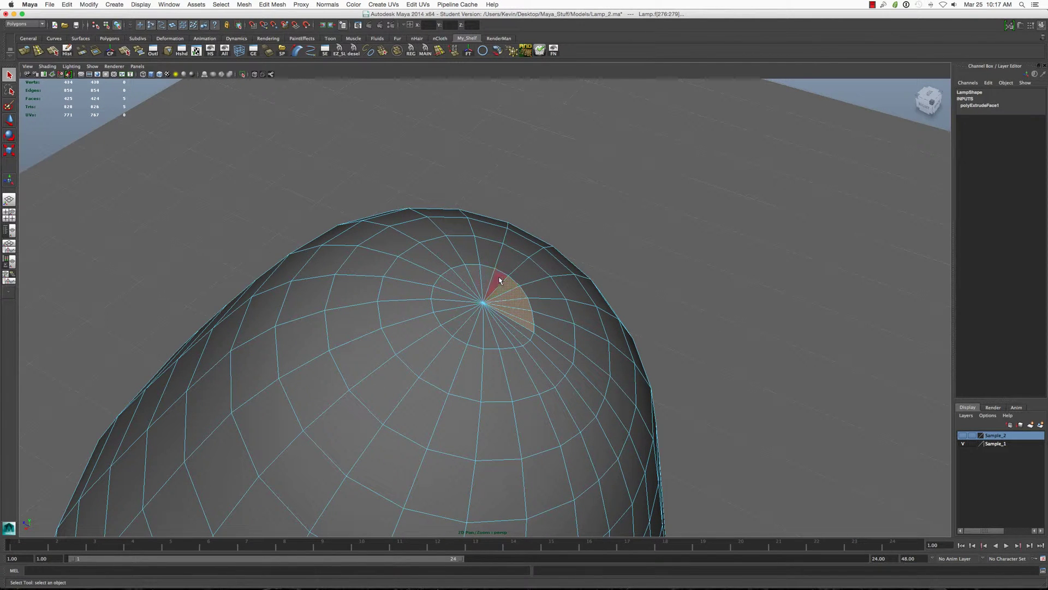
mouse_move(463, 277)
shift+mouse_down()
mouse_move(440, 295)
mouse_move(463, 329)
mouse_move(508, 340)
shift+mouse_up()
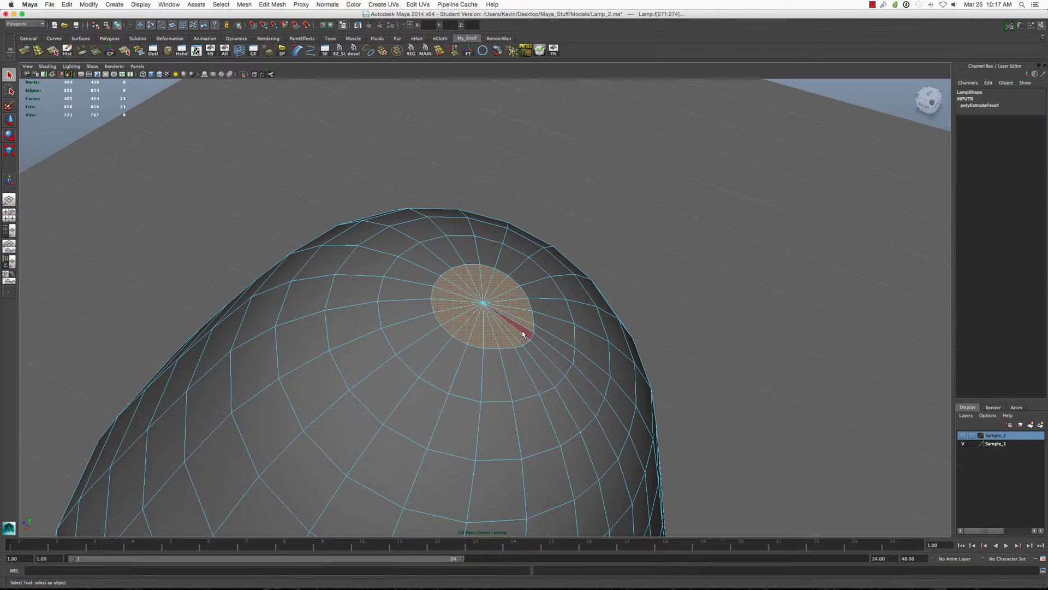
key(Delete)
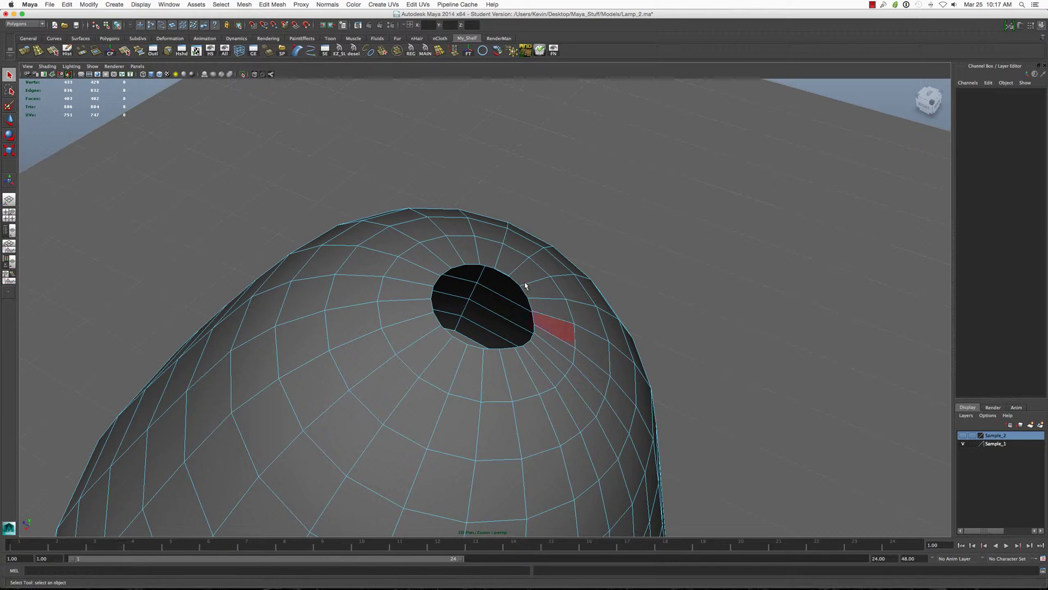
Step: Select the hole's border edges, convert them to vertices, and apply Average Vertices
double_click(541, 294)
shift+right_click(538, 293)
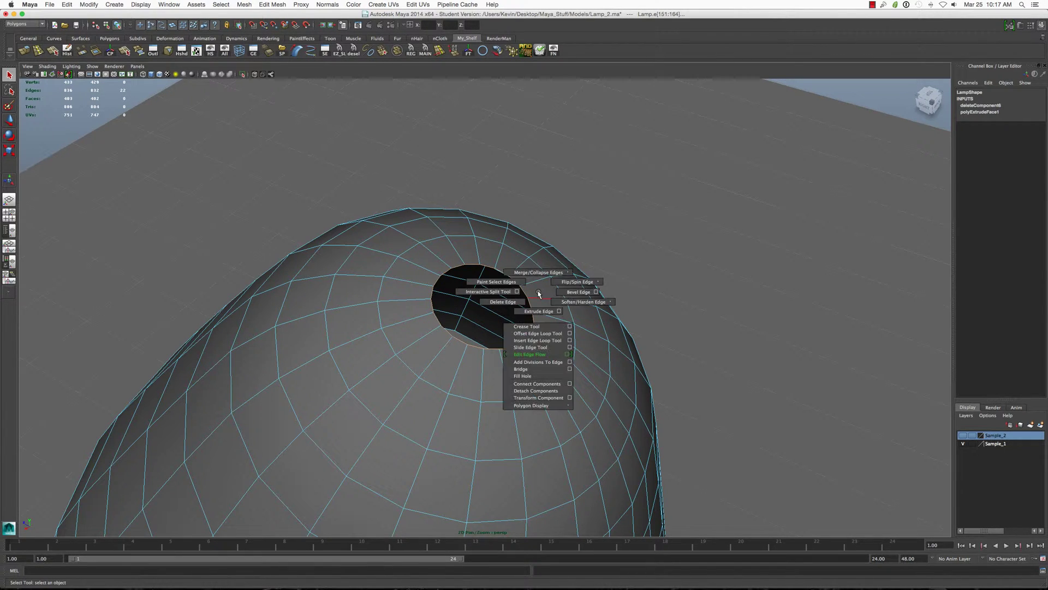
ctrl+right_drag(539, 292, 537, 283)
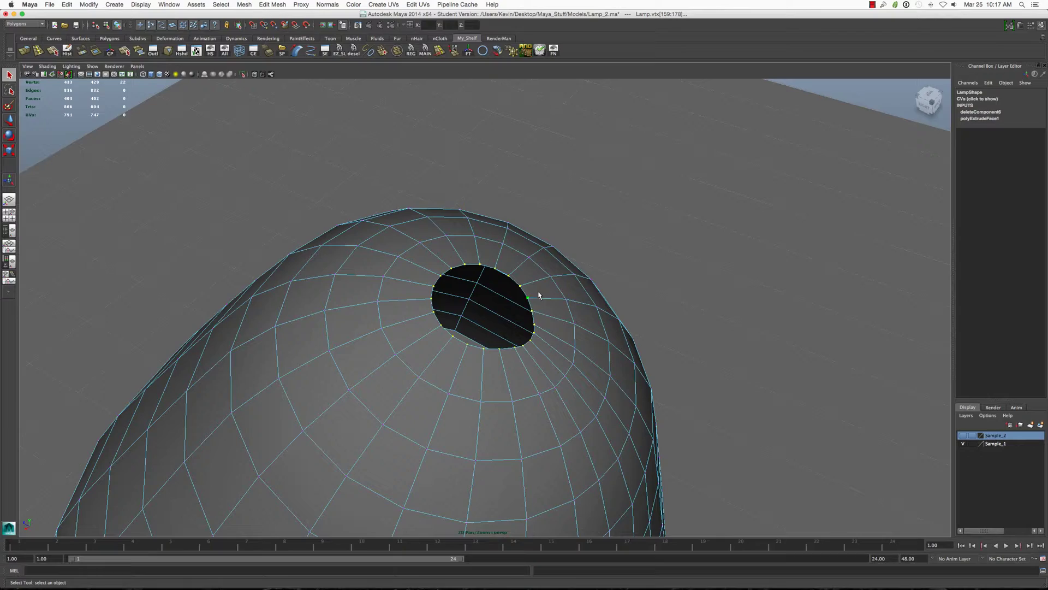
shift+right_click(547, 292)
click(557, 287)
mouse_move(557, 286)
alt+mouse_down()
mouse_move(536, 296)
mouse_move(552, 277)
alt+mouse_up()
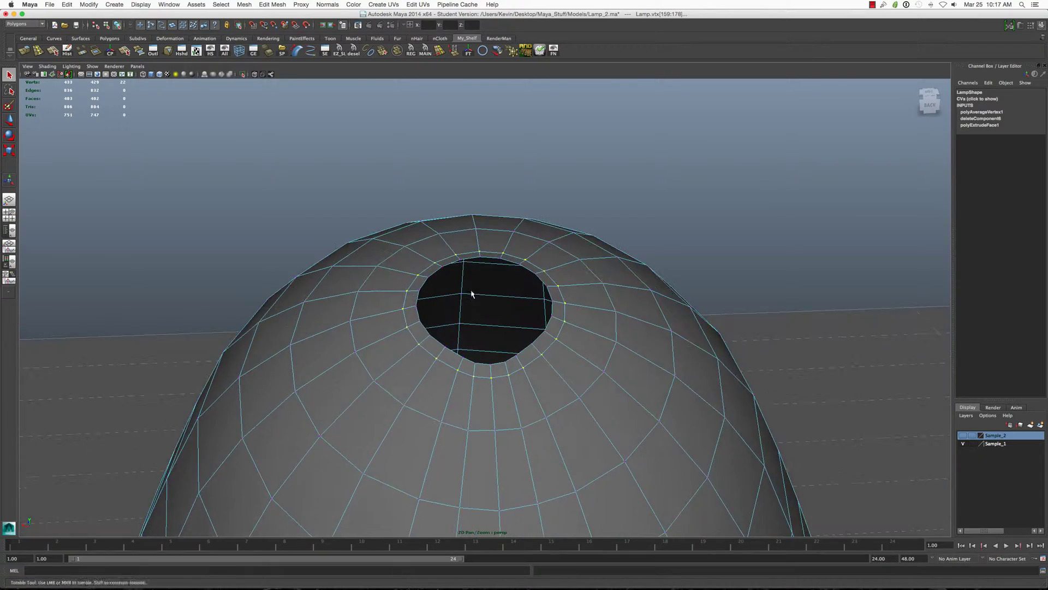
mouse_move(551, 278)
alt+mouse_down()
mouse_move(474, 325)
mouse_move(483, 372)
alt+mouse_up()
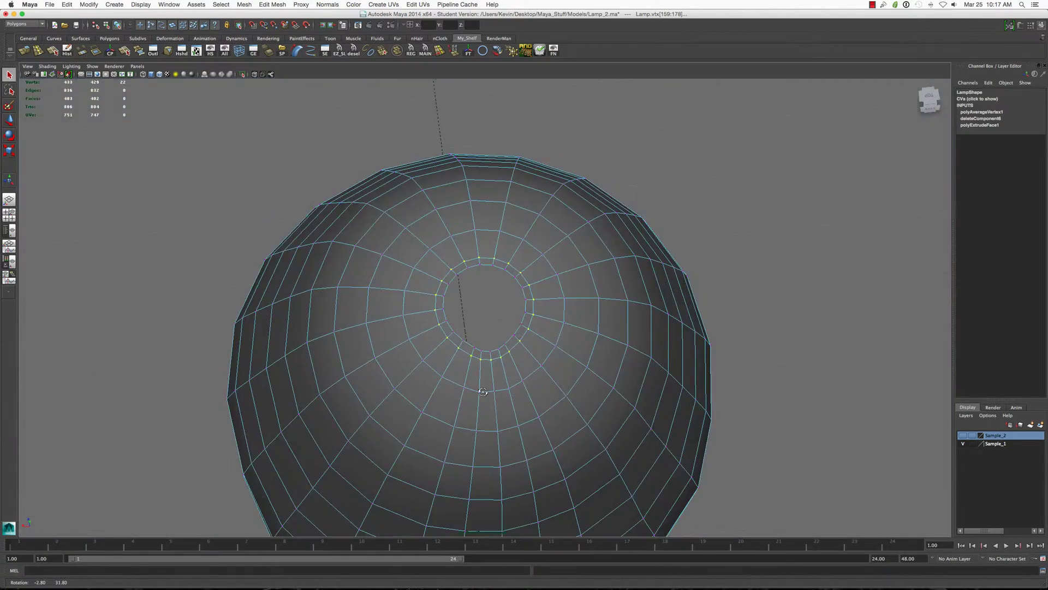
scroll(483, 372, down, 2)
scroll(483, 368, down, 2)
scroll(483, 368, down, 1)
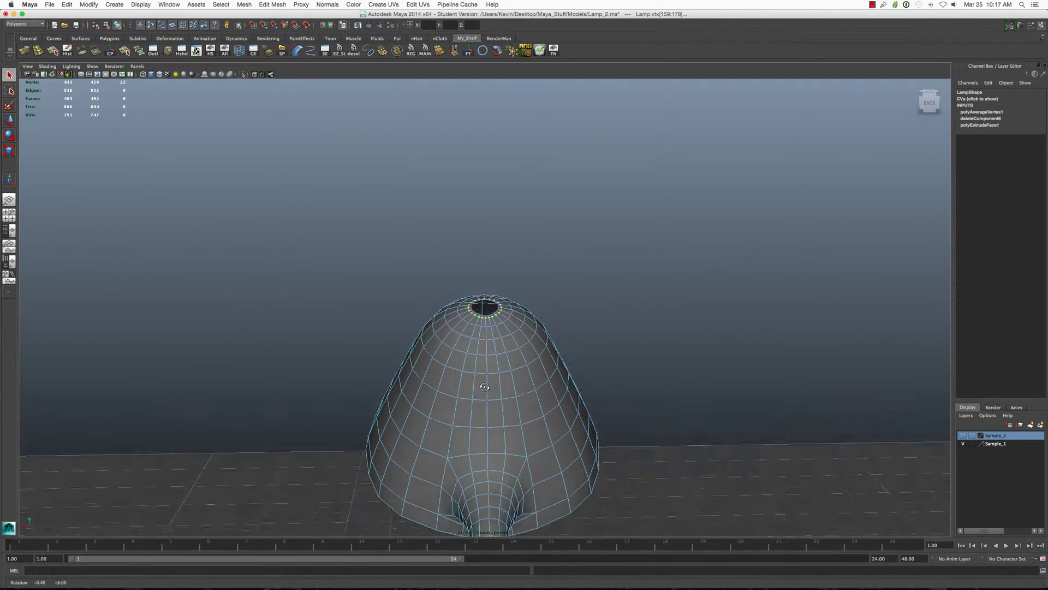
scroll(482, 368, down, 1)
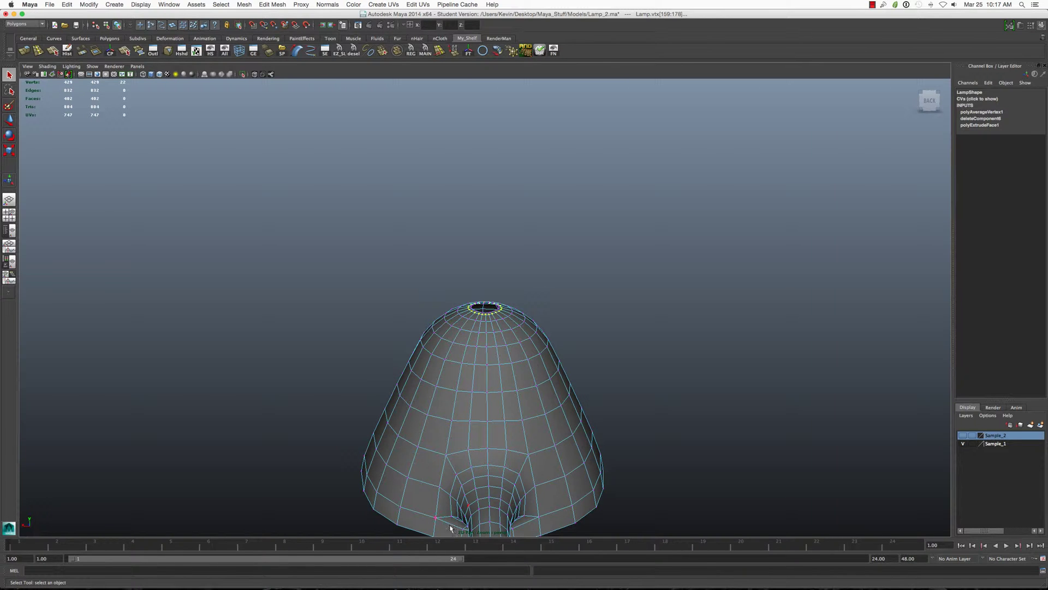
alt+drag(491, 454, 490, 397)
scroll(490, 397, up, 2)
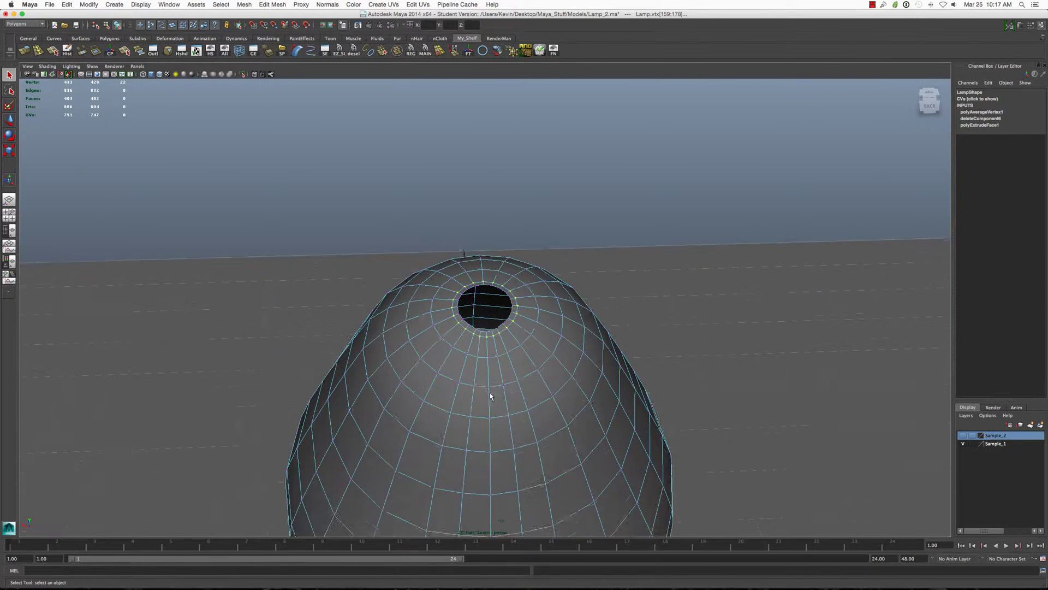
scroll(490, 397, up, 2)
scroll(490, 396, up, 2)
scroll(490, 393, up, 1)
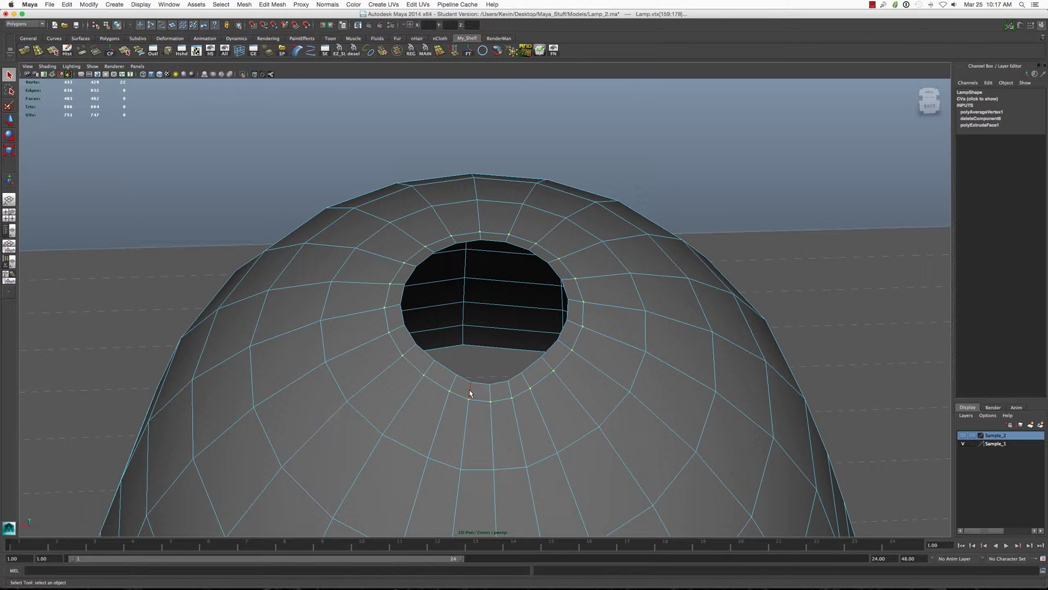
Step: Delete the extra edge ring surrounding the shade's top hole
key(F10)
shift+right_drag(525, 388, 490, 397)
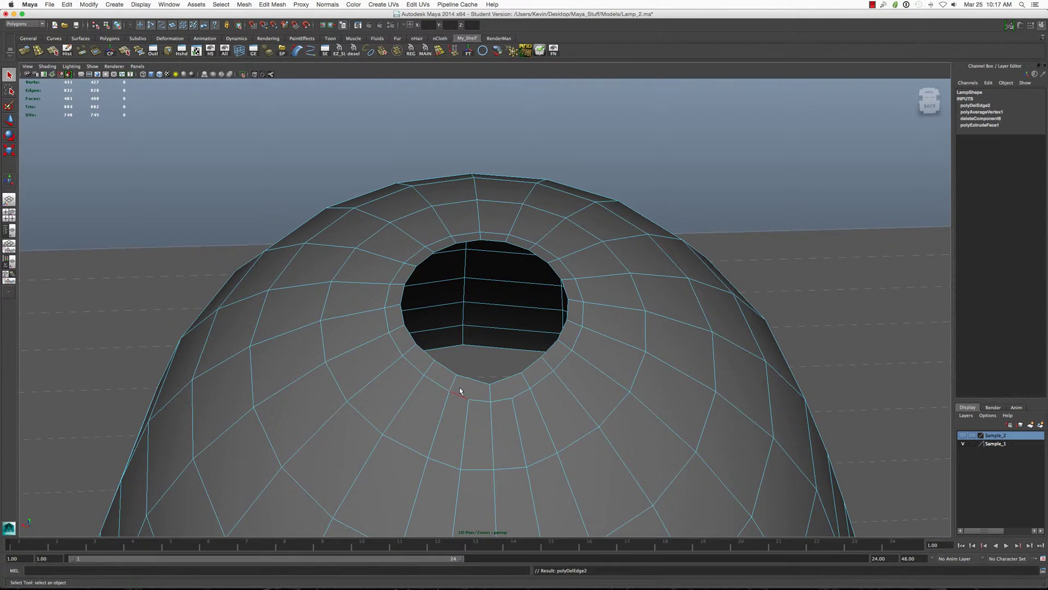
alt+drag(461, 392, 551, 422)
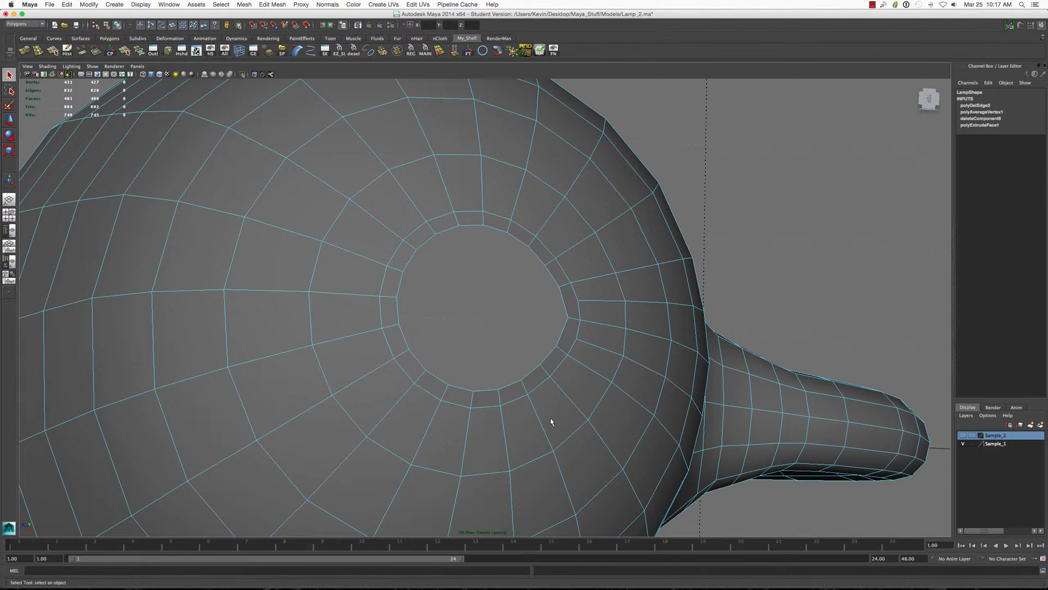
Step: Select a vertex on the hole's border and adjust it with the rotate manipulator
right_drag(577, 325, 566, 323)
click(571, 325)
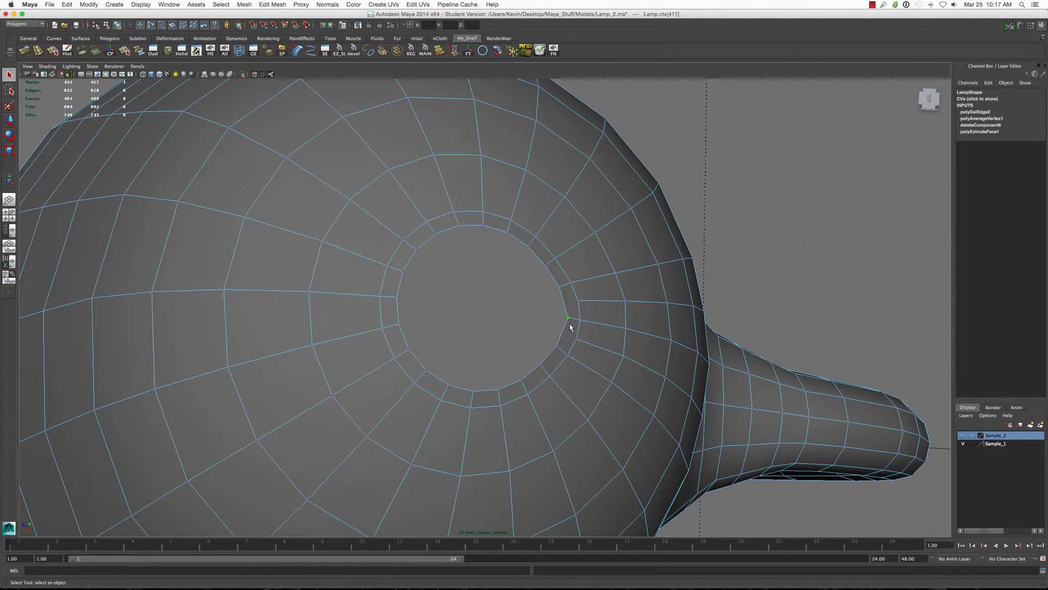
mouse_move(573, 295)
right_down()
mouse_move(569, 304)
mouse_move(588, 293)
right_up()
key(e)
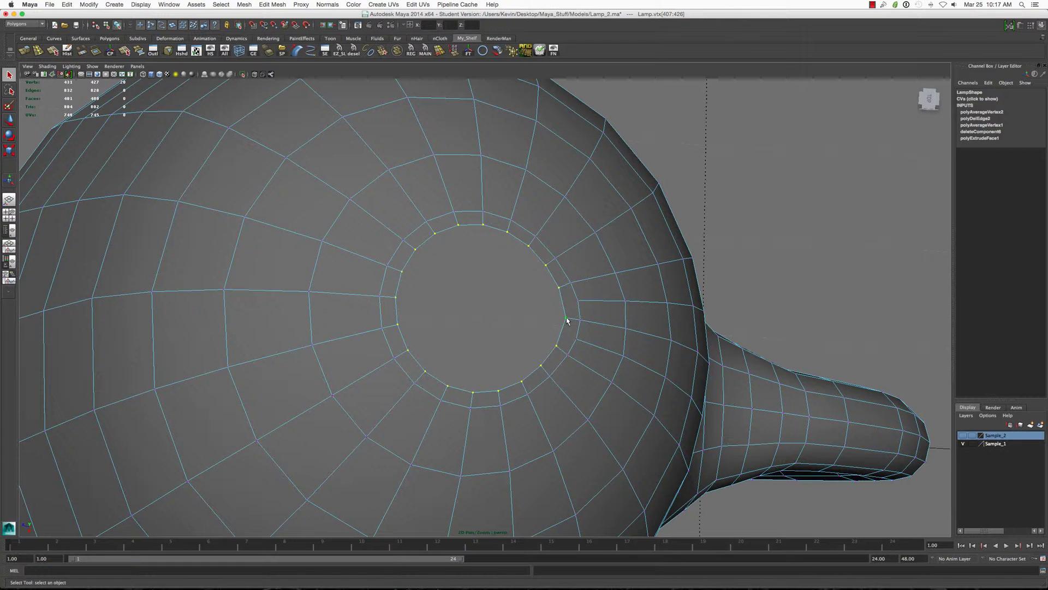
click(538, 318)
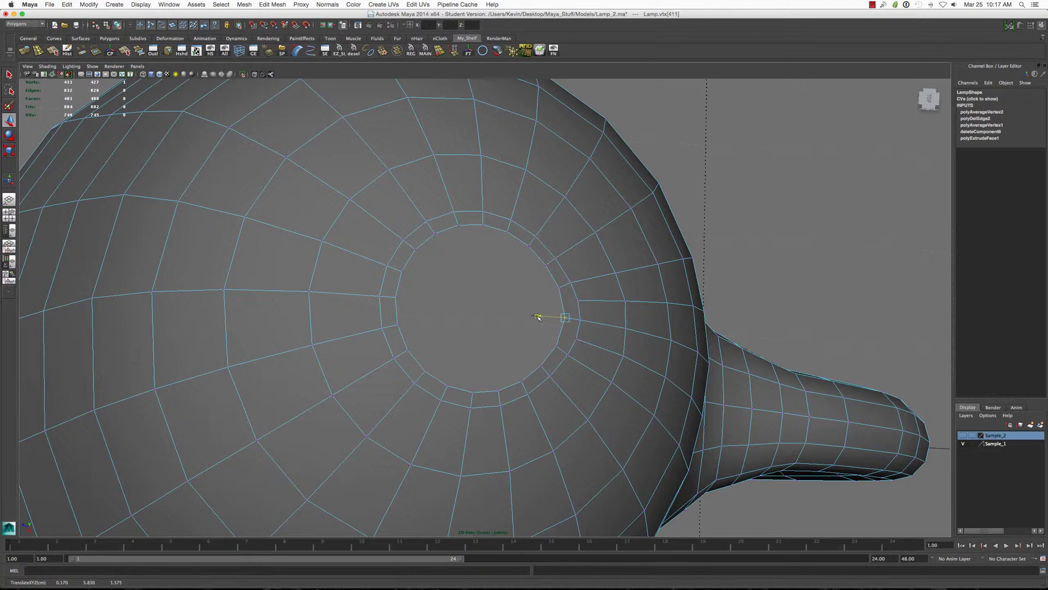
scroll(571, 323, down, 5)
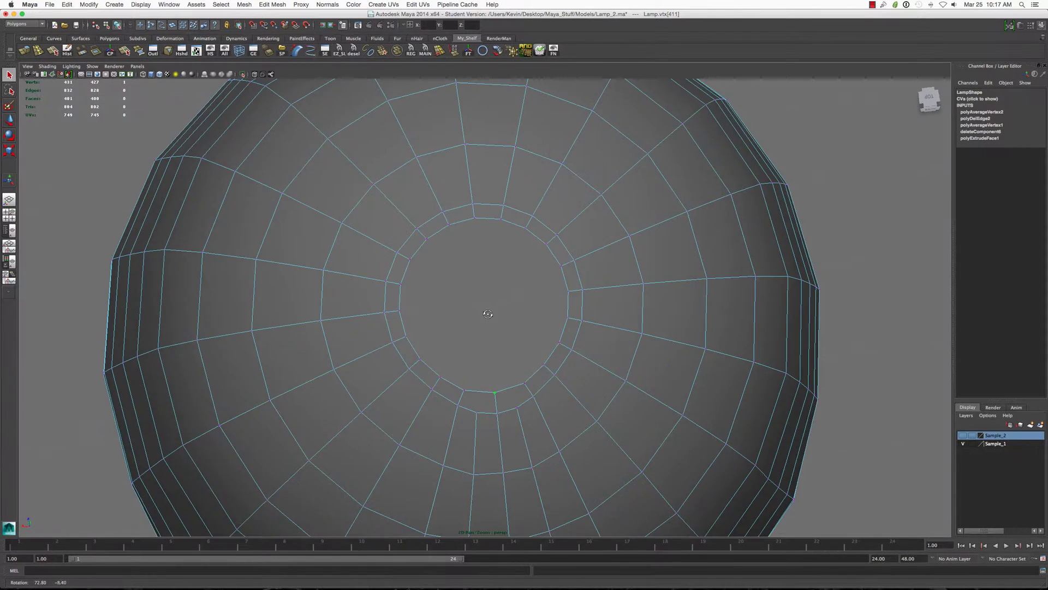
alt+drag(484, 312, 570, 315)
key(F8)
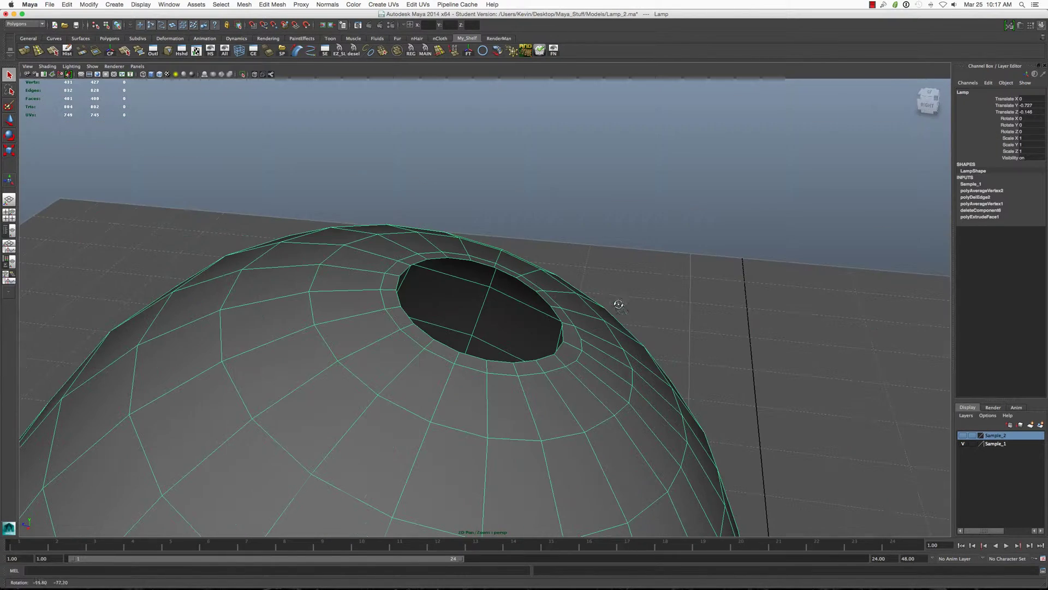
Step: Apply Soften Edge to the shade opening's edge loop and inspect its rim
click(682, 222)
alt+drag(681, 221, 590, 281)
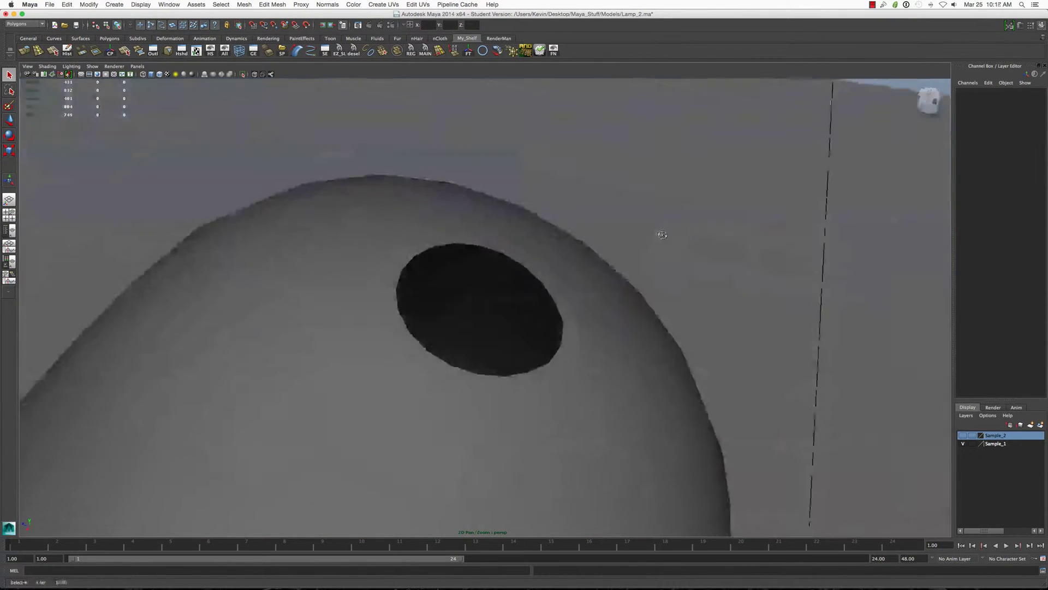
mouse_move(564, 293)
right_down()
mouse_move(585, 282)
mouse_move(631, 292)
right_up()
click(747, 121)
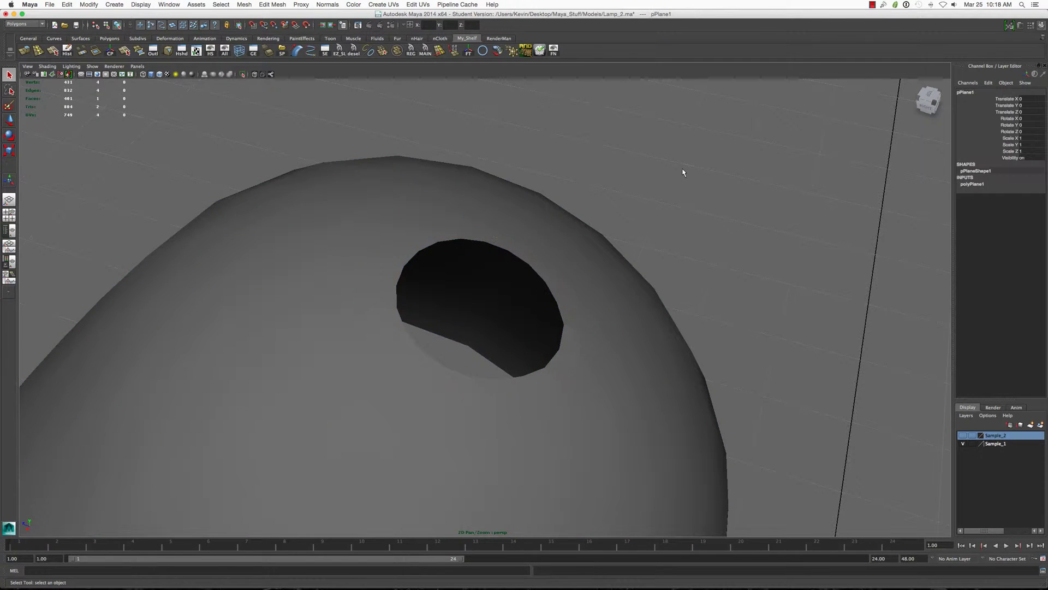
alt+drag(666, 179, 648, 198)
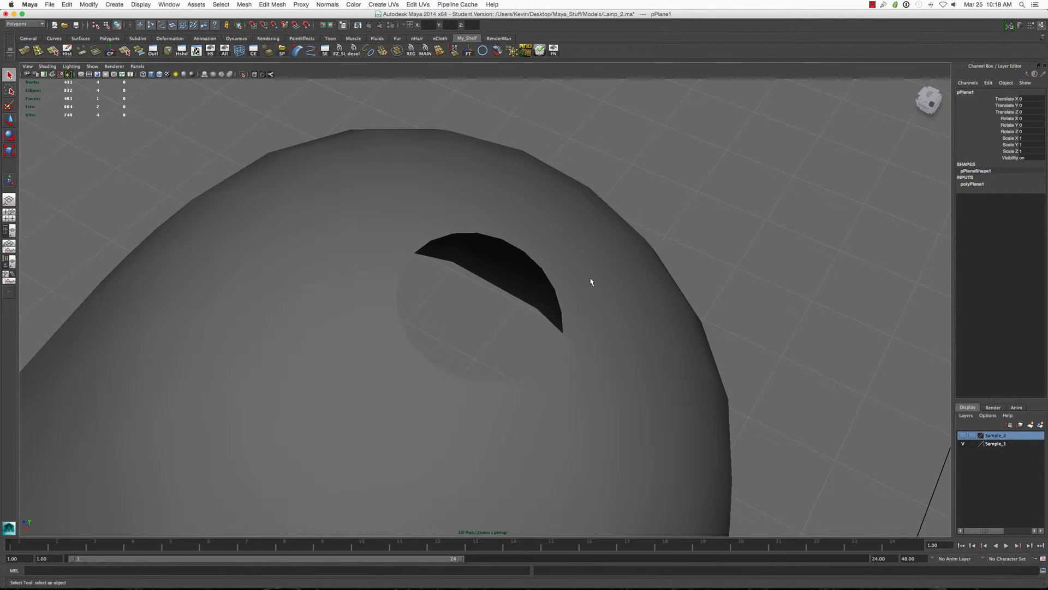
click(561, 382)
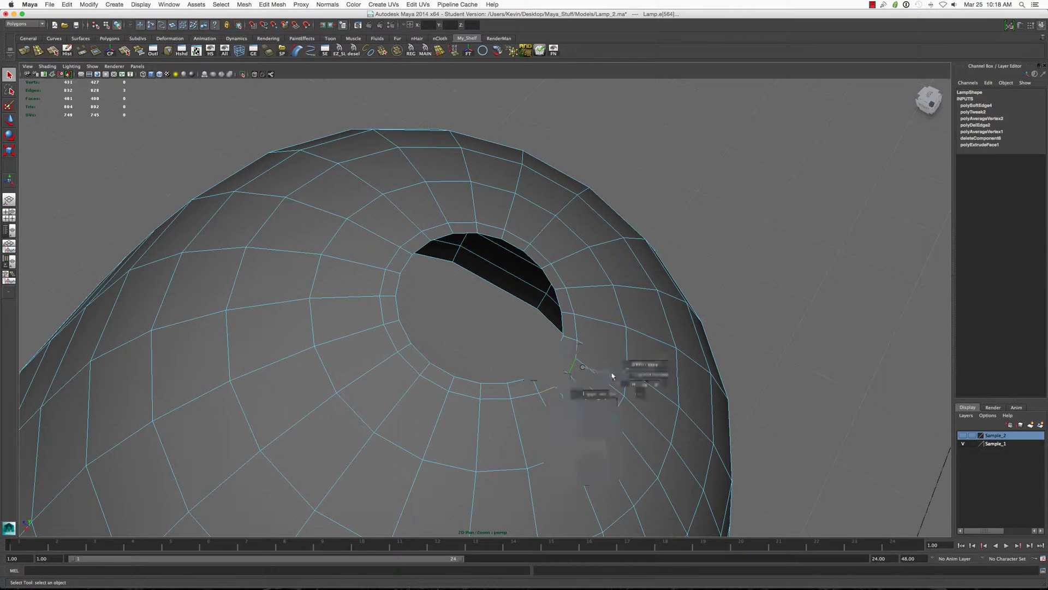
click(690, 173)
mouse_move(690, 173)
alt+mouse_down()
mouse_move(689, 195)
mouse_move(573, 265)
mouse_move(574, 332)
alt+mouse_up()
scroll(585, 257, up, 2)
Step: Extrude the opening's rim edges upward with Thickness 0.15
click(571, 263)
key(ctrl+e)
middle_drag(610, 358, 656, 358)
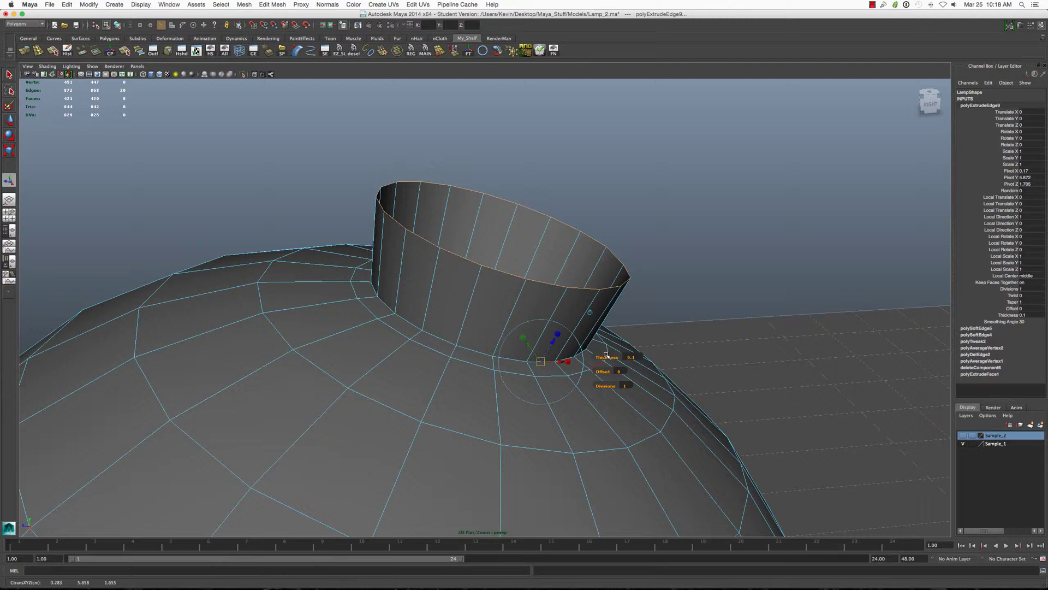
click(631, 356)
key(Return)
mouse_move(631, 355)
alt+mouse_down()
mouse_move(504, 330)
mouse_move(521, 357)
alt+mouse_up()
scroll(505, 331, down, 5)
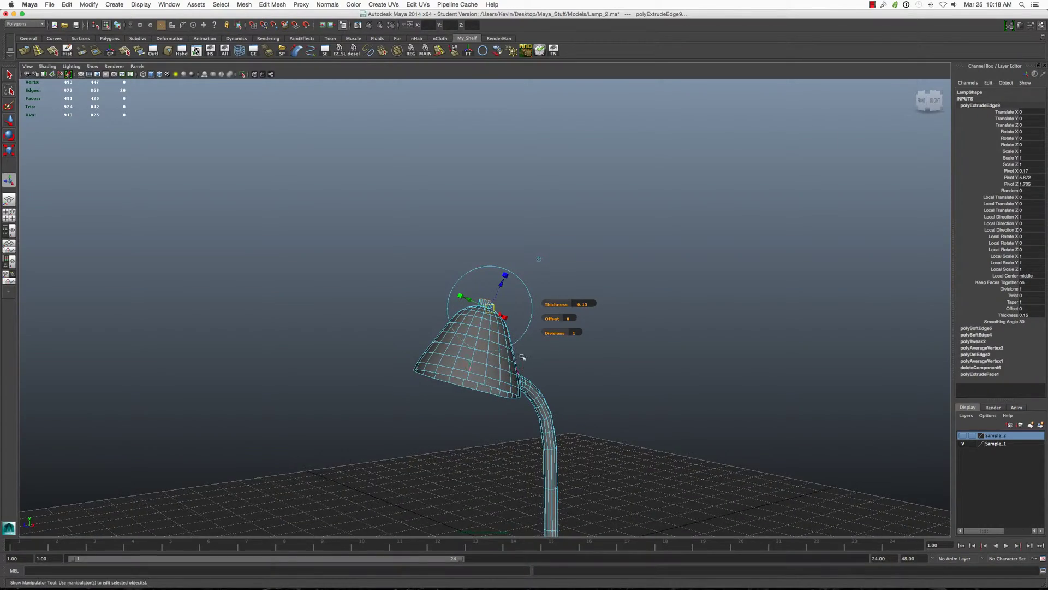
Step: Reselect the lamp in edge mode and frame the view on the new neck
key(q)
click(495, 336)
scroll(510, 350, up, 3)
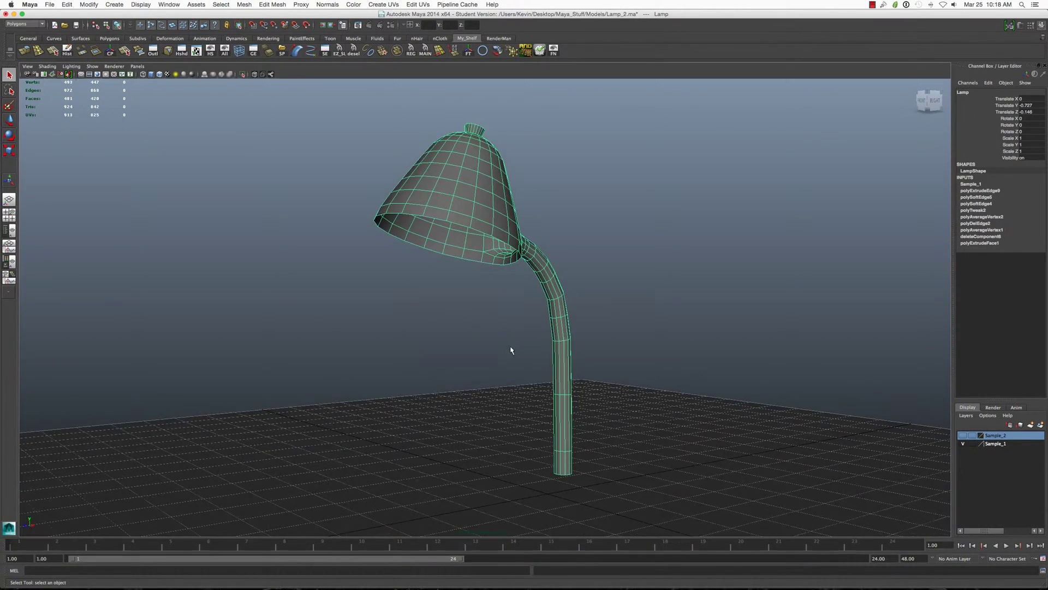
alt+drag(510, 351, 506, 339)
alt+drag(499, 176, 499, 196)
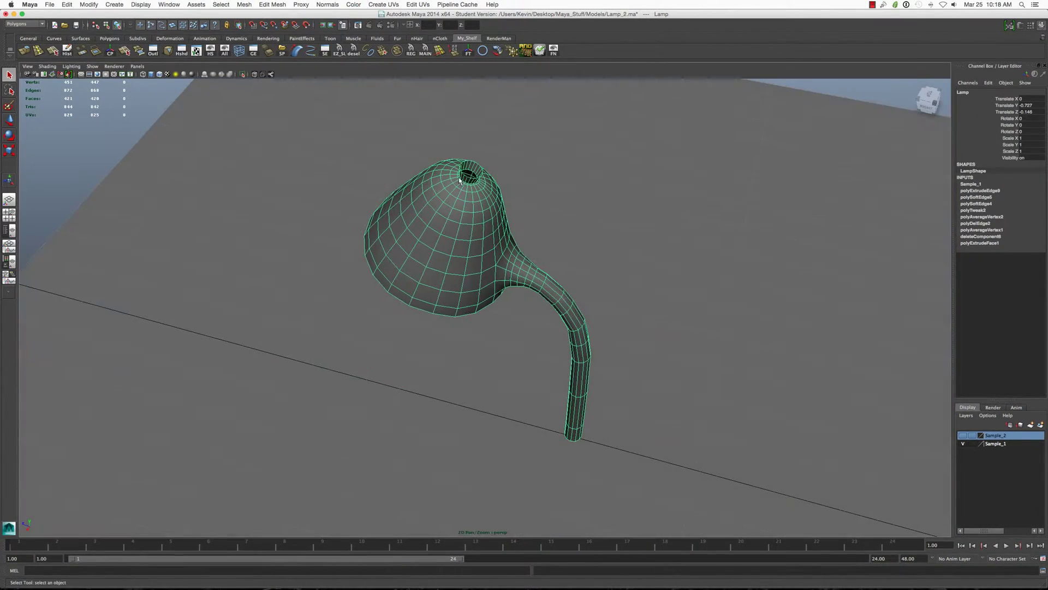
key(F10)
scroll(498, 198, up, 2)
key(f)
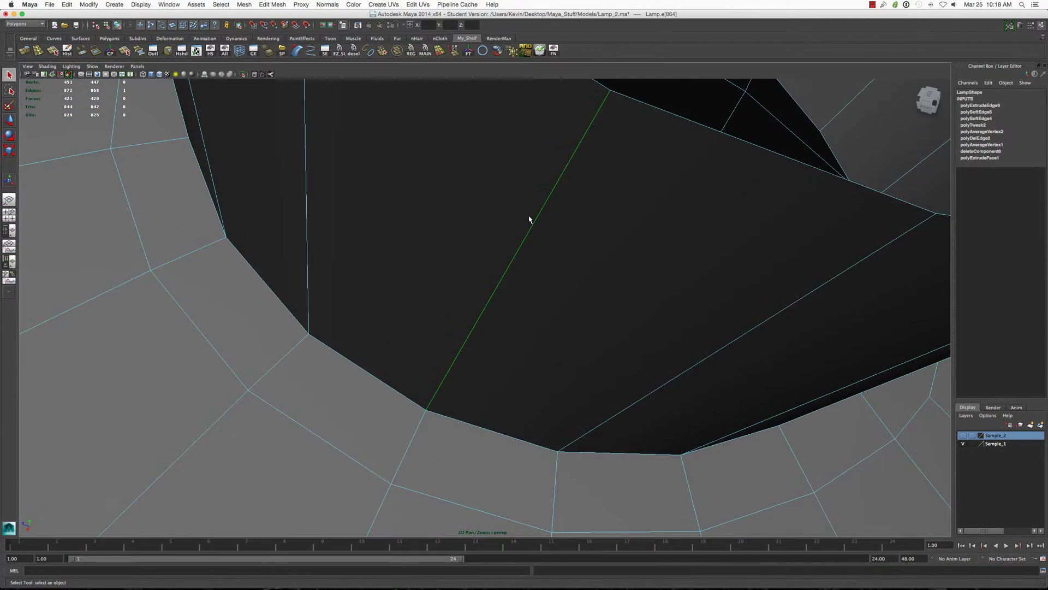
scroll(534, 218, down, 5)
alt+drag(536, 218, 546, 194)
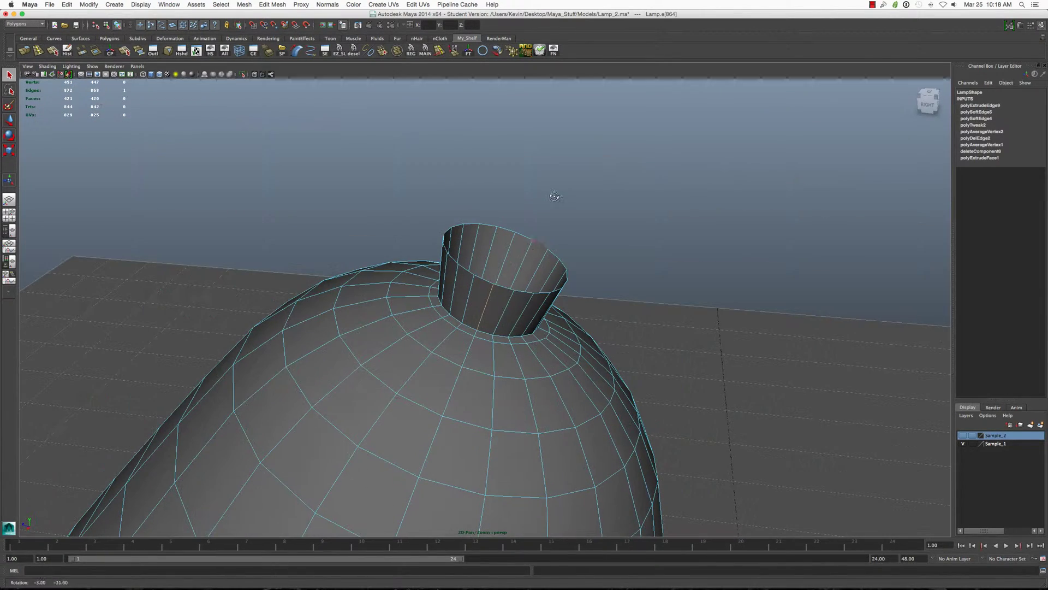
Step: Extrude the neck's top rim loop again with Thickness -0.1 and Offset 0.05
double_click(508, 290)
shift+right_drag(503, 293, 553, 248)
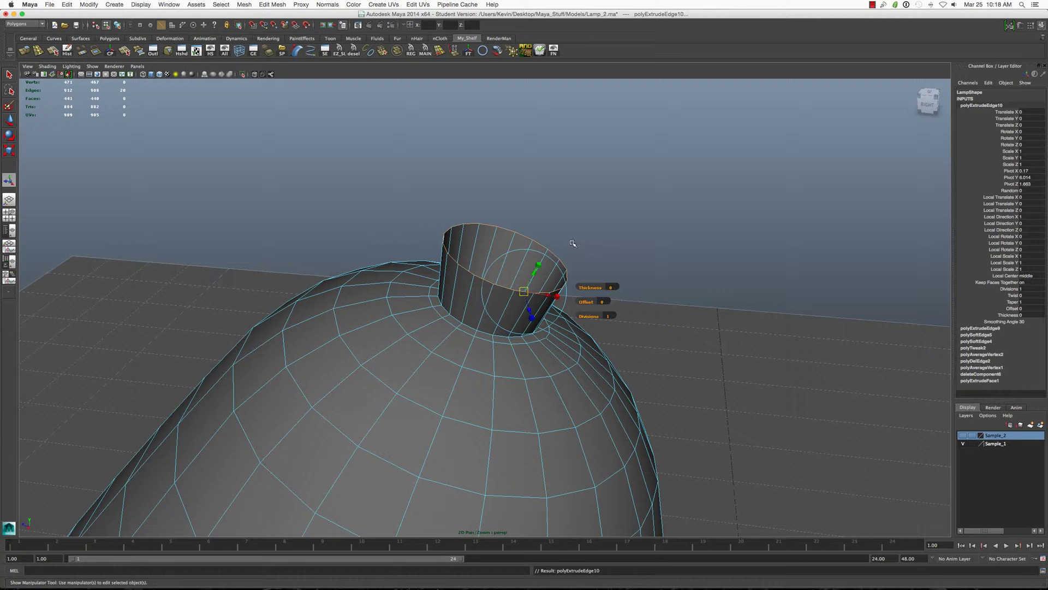
mouse_move(571, 244)
alt+mouse_down()
mouse_move(584, 296)
mouse_move(619, 296)
alt+mouse_up()
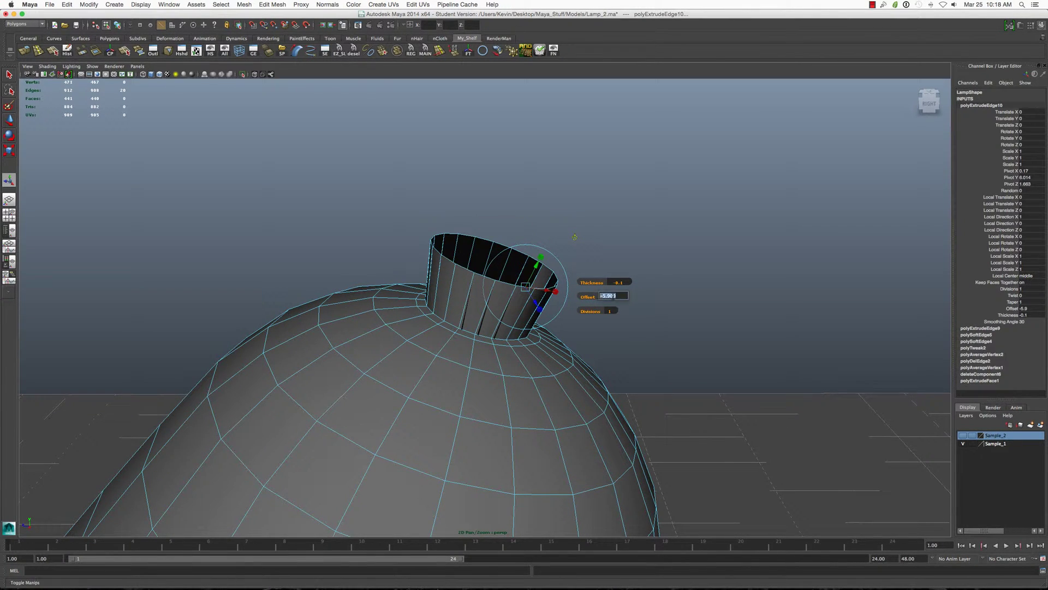
text(-.)
text(5)
key(Return)
alt+drag(613, 297, 482, 269)
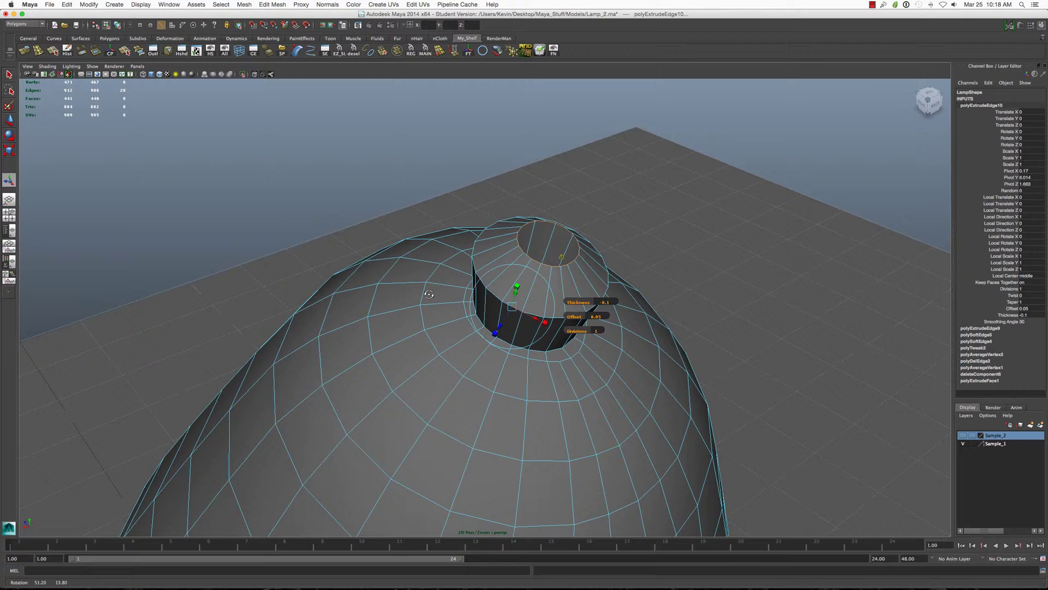
key(q)
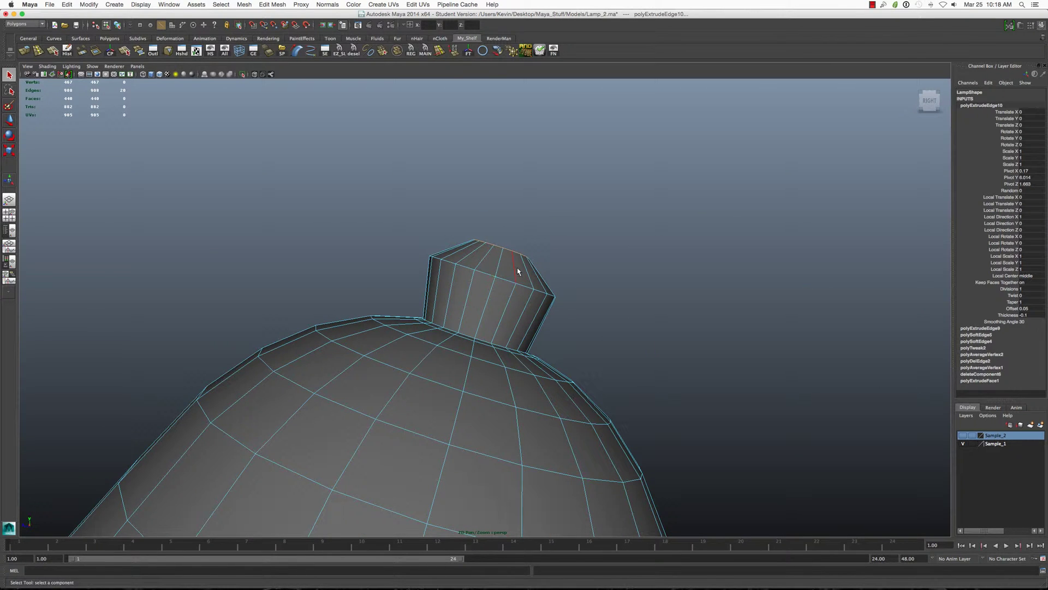
key(F8)
mouse_move(506, 223)
alt+mouse_down()
mouse_move(498, 306)
mouse_move(529, 265)
alt+mouse_up()
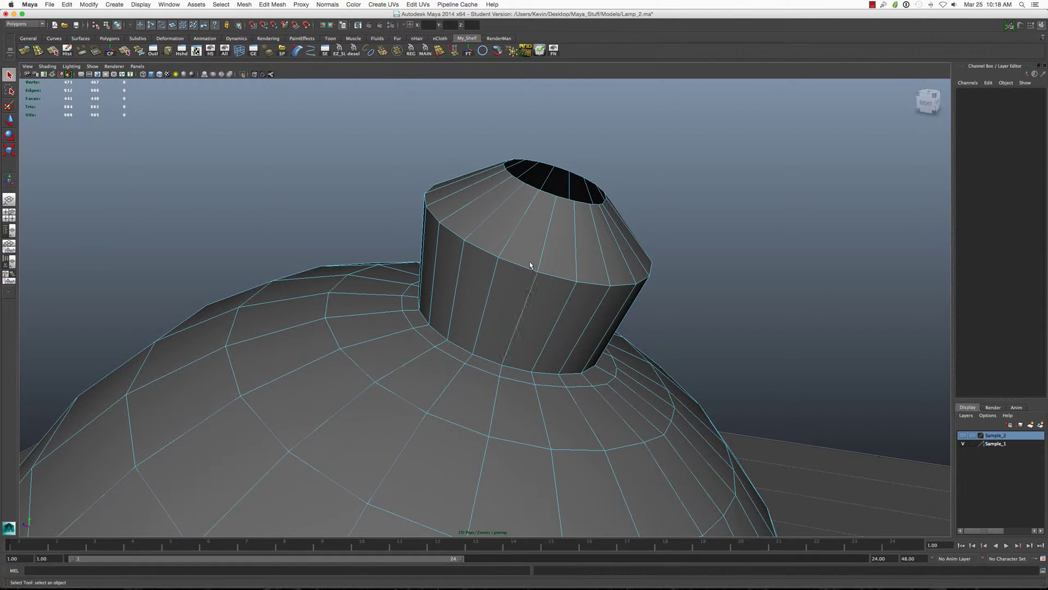
key(F8)
Step: Bevel the ridge edge loop where the neck starts tapering
click(548, 252)
key(F8)
click(555, 271)
shift+right_drag(556, 270, 591, 260)
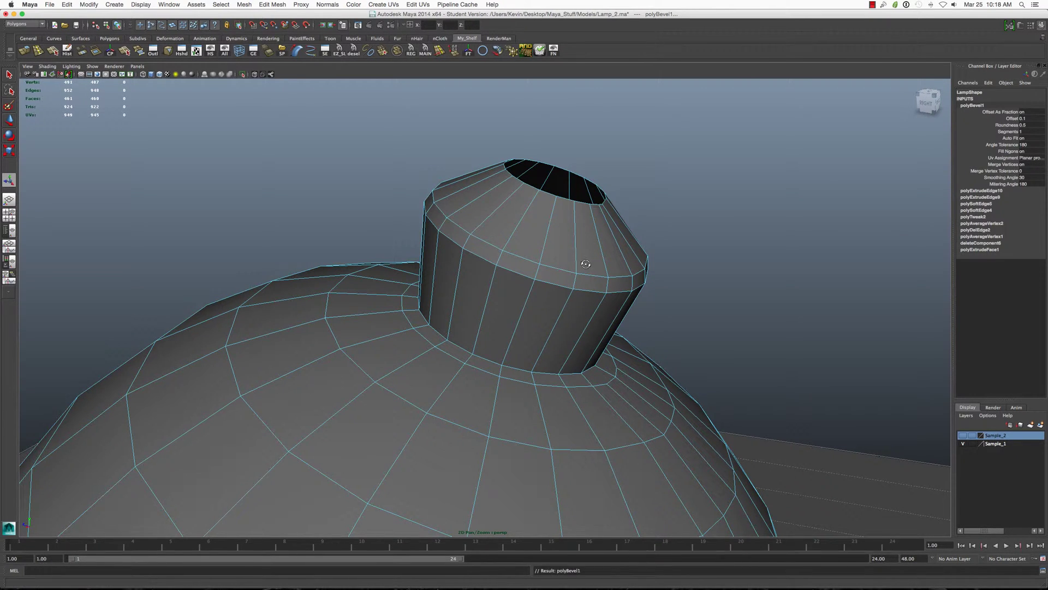
alt+drag(586, 263, 552, 282)
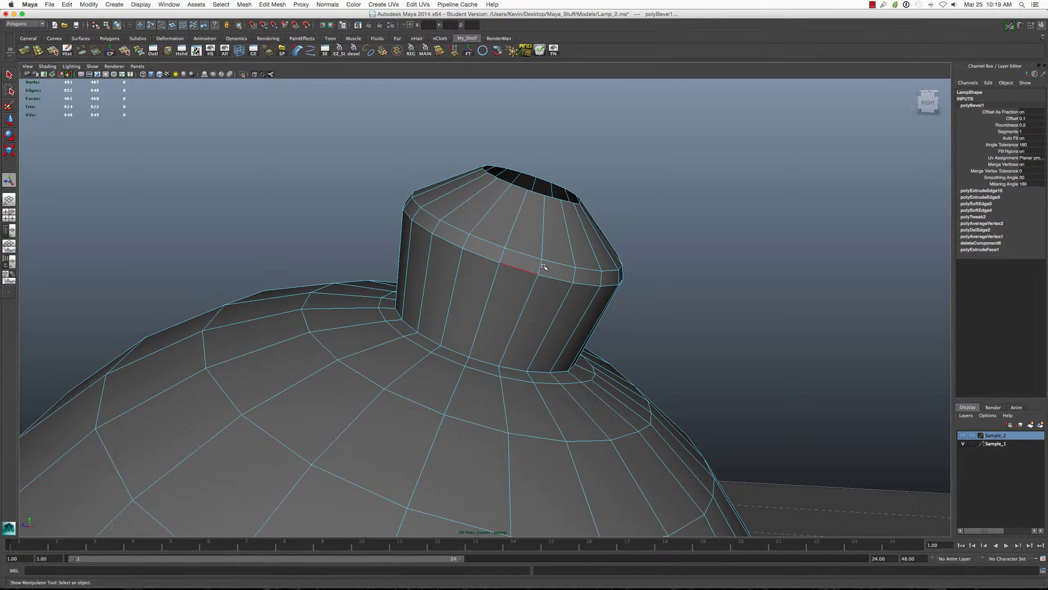
alt+drag(561, 262, 571, 294)
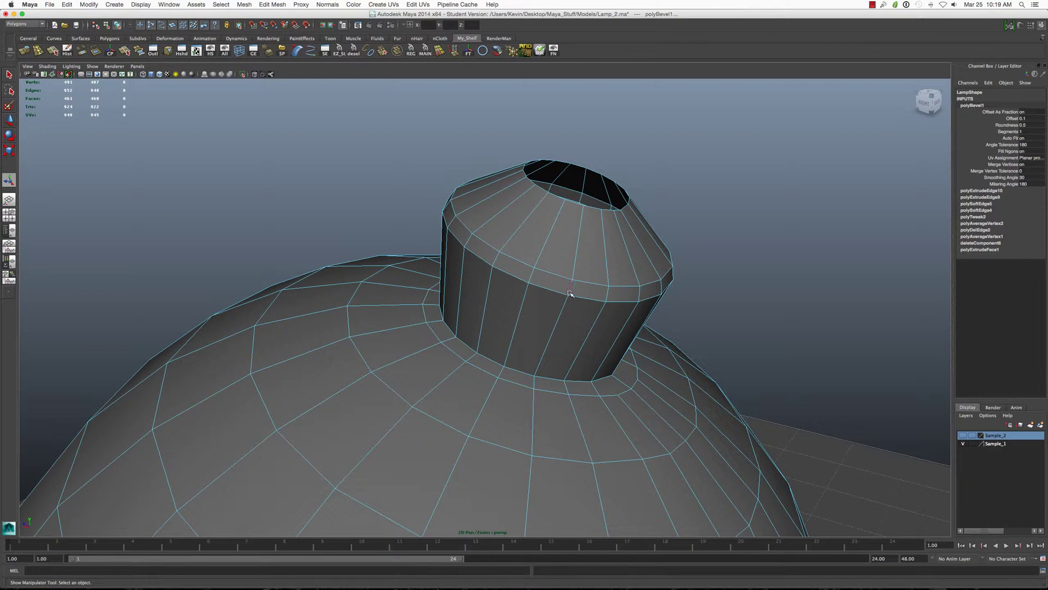
shift+right_drag(569, 294, 575, 289)
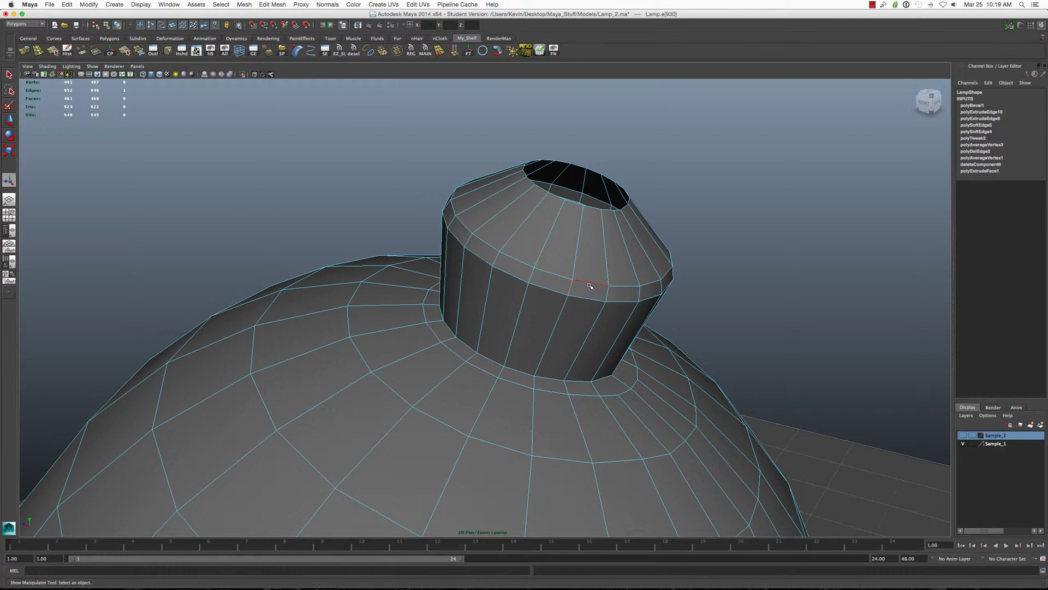
Step: Set polyBevel1 Segments to 2 in the Channel Box
click(794, 231)
click(623, 238)
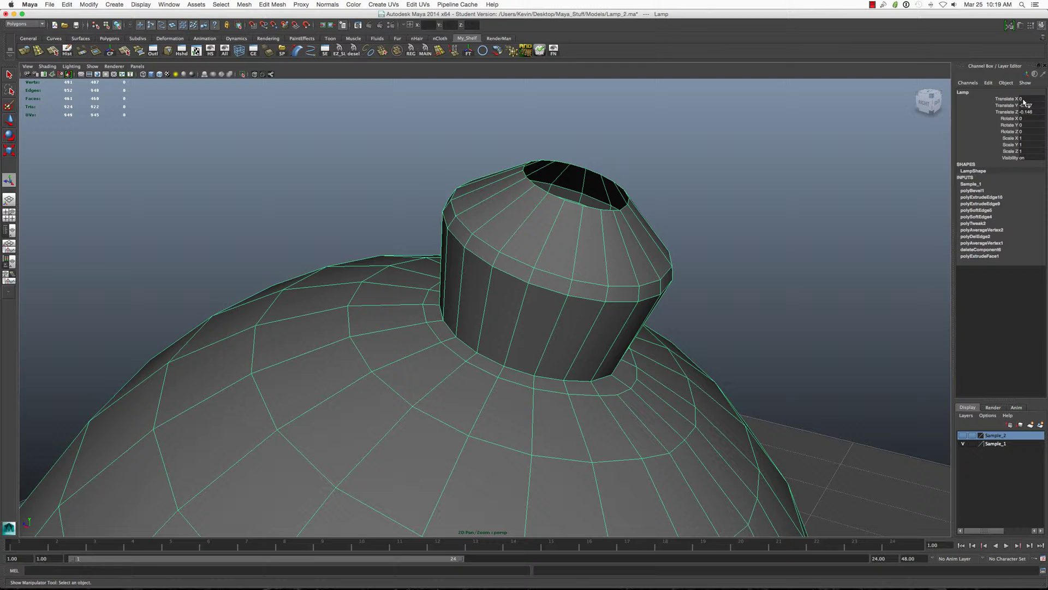
click(975, 190)
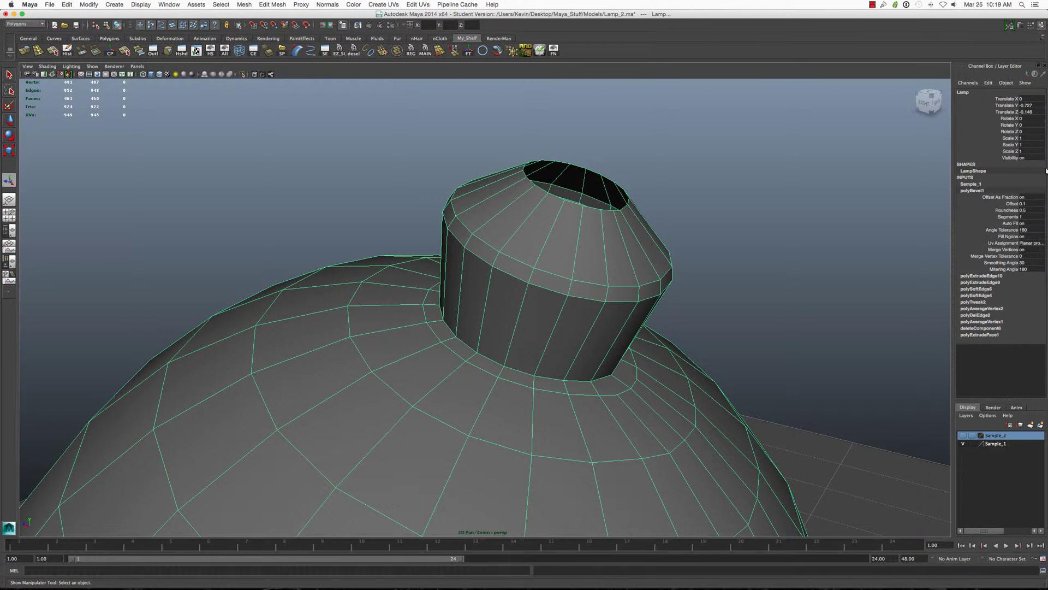
double_click(1030, 217)
text(2)
key(Return)
alt+drag(799, 224, 455, 249)
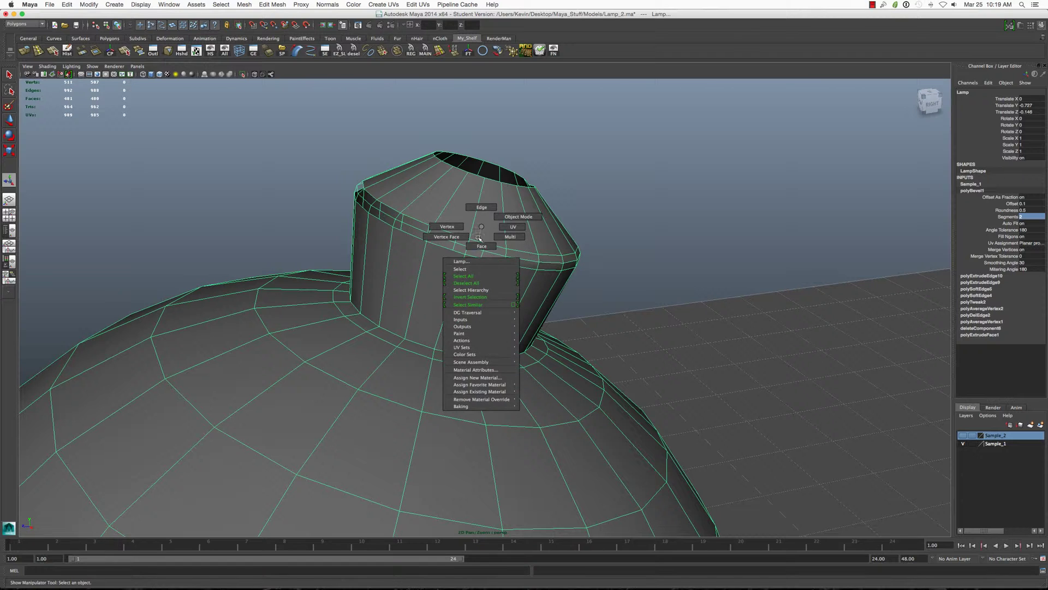
Step: Select the bevel's horizontal face loop and reverse its normals
right_drag(482, 227, 482, 245)
click(487, 256)
double_click(487, 256)
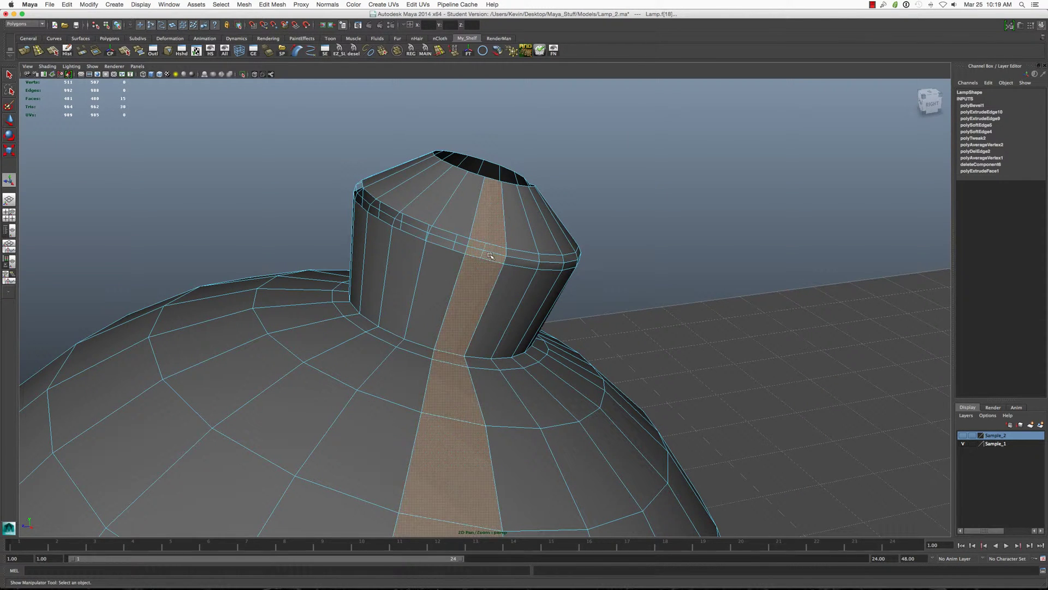
click(484, 246)
double_click(516, 251)
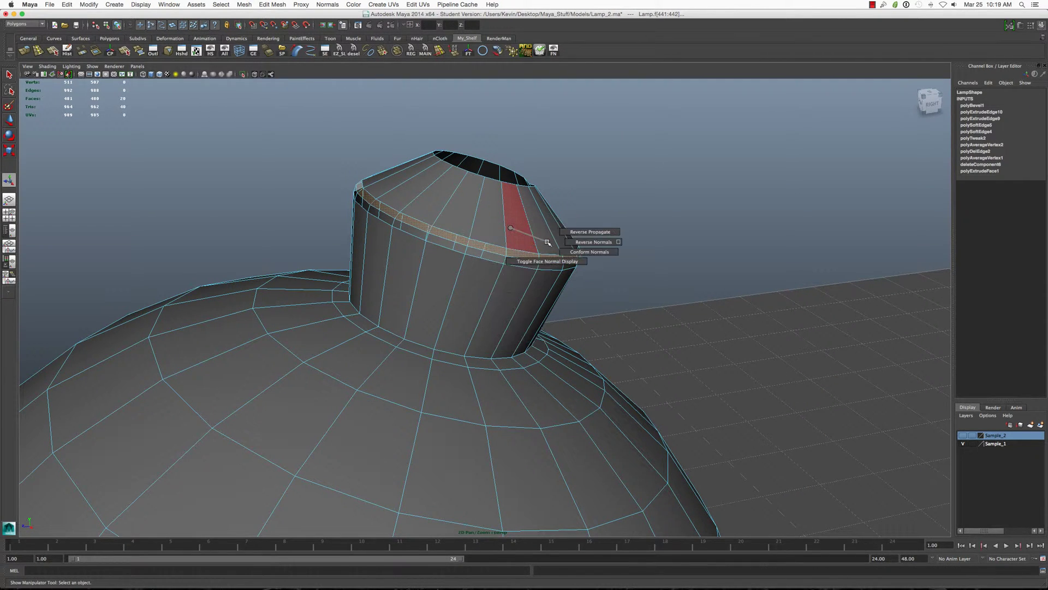
shift+right_drag(509, 227, 578, 229)
key(ctrl+z)
shift+right_click(484, 241)
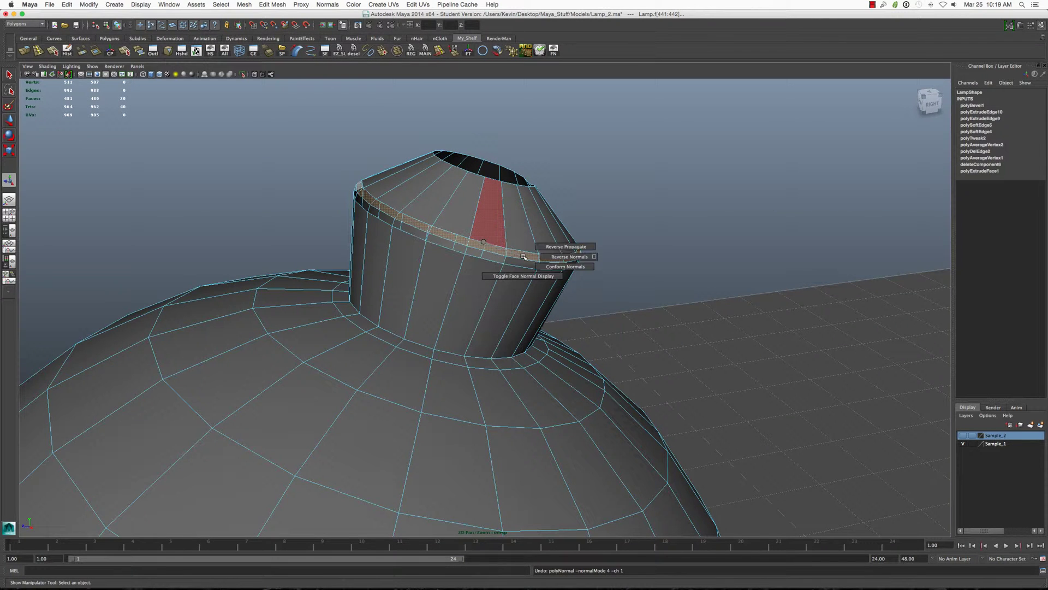
right_drag(484, 242, 574, 246)
right_drag(473, 234, 504, 213)
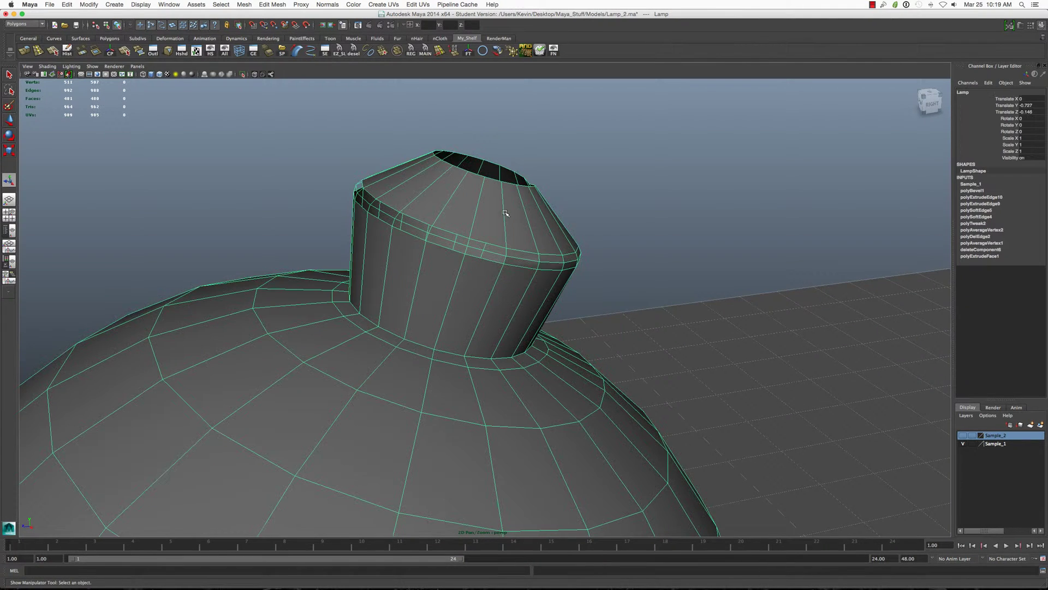
mouse_move(523, 215)
alt+mouse_down()
mouse_move(480, 218)
mouse_move(504, 234)
alt+mouse_up()
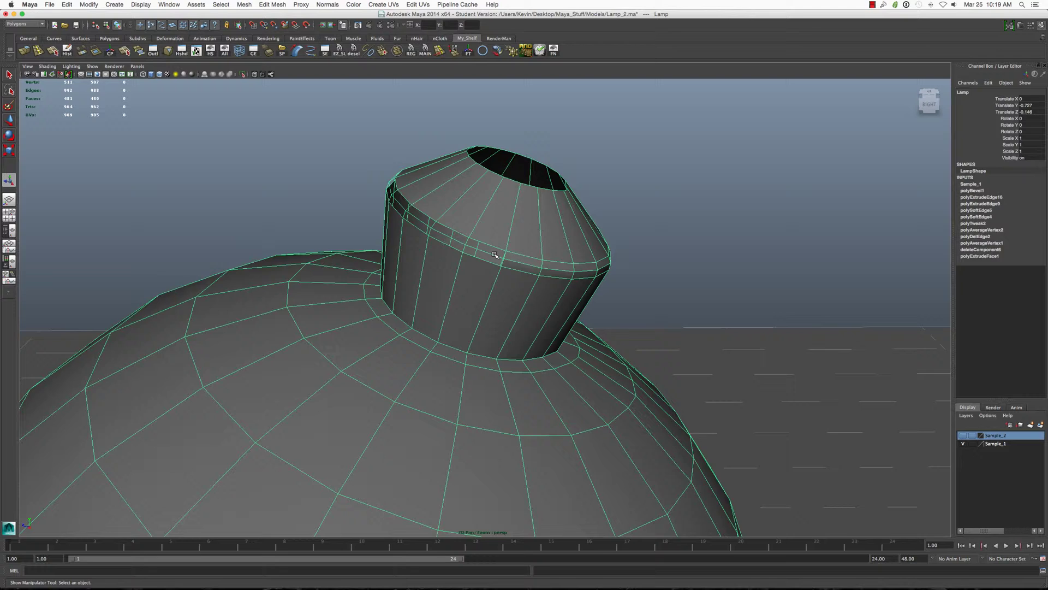
Step: Undo the accidental face selection and the knob's multi-segment bevel
right_drag(495, 255, 495, 283)
click(495, 256)
key(z)
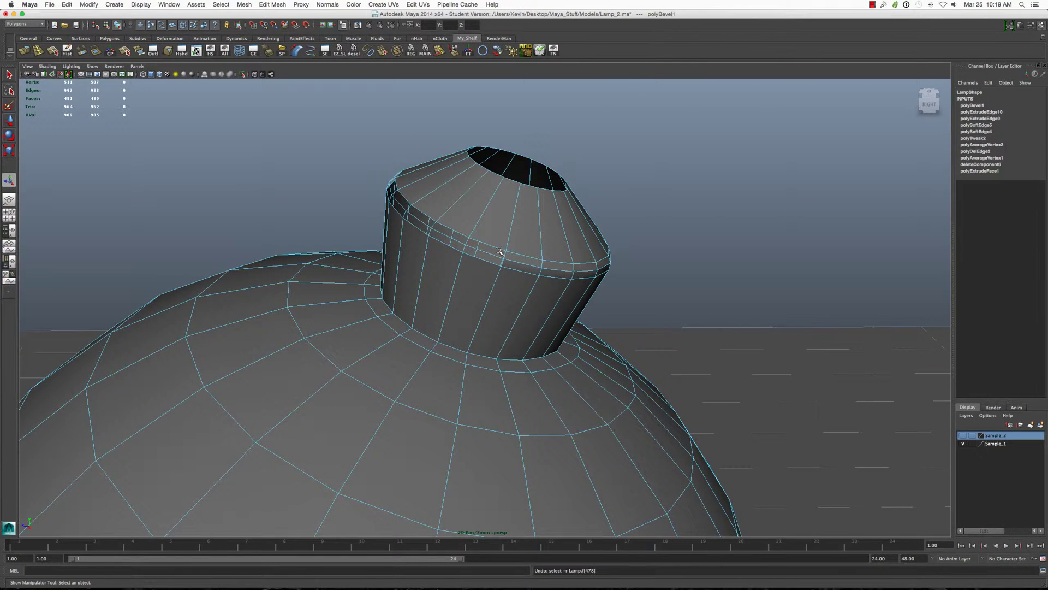
key(z)
key(z)
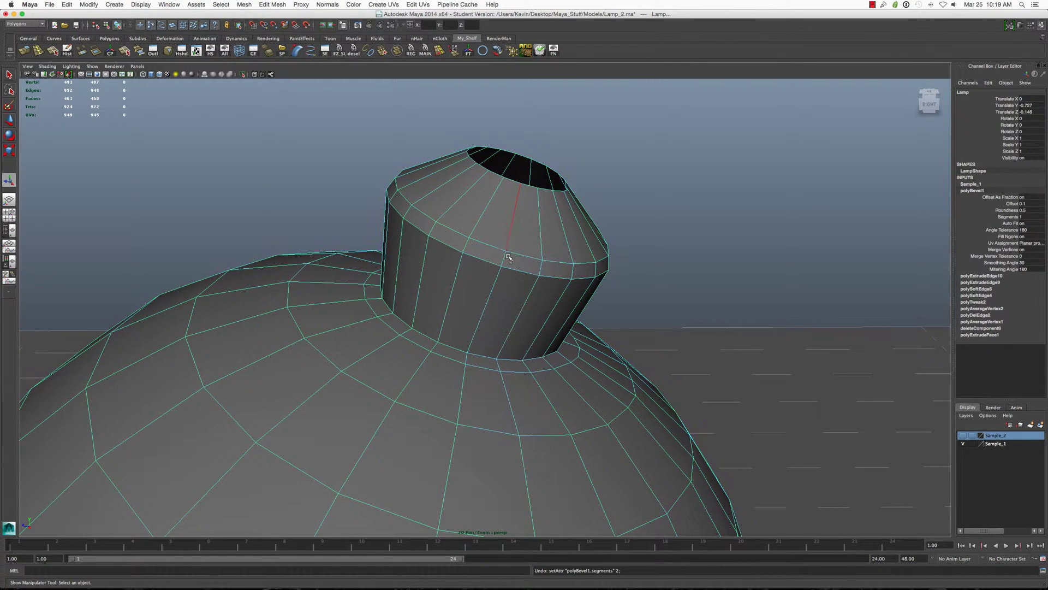
key(z)
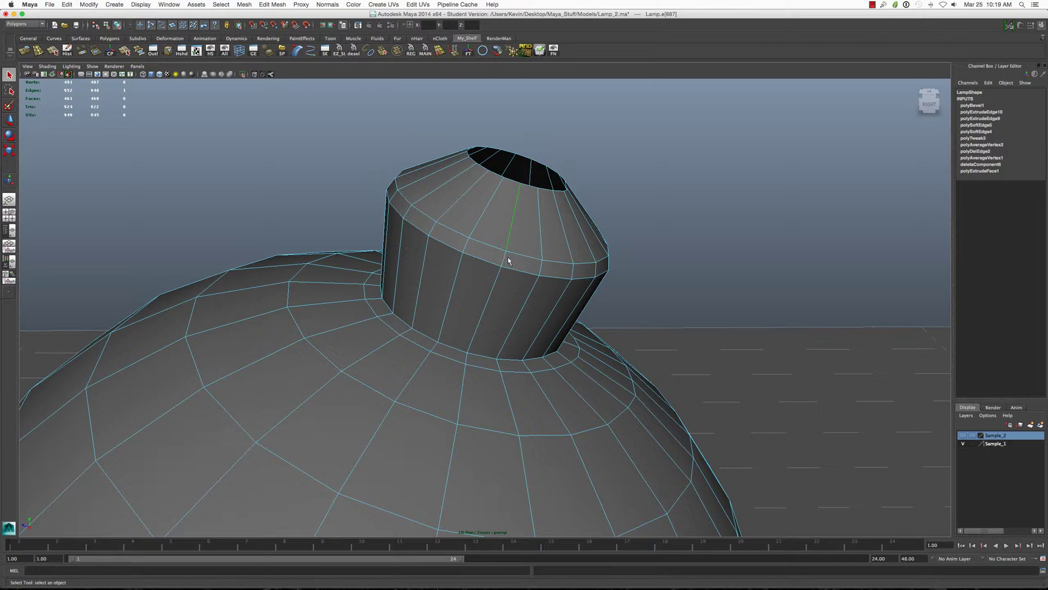
Step: Add an edge loop near the knob's top; softening its base loop is undone
shift+right_drag(522, 254, 512, 260)
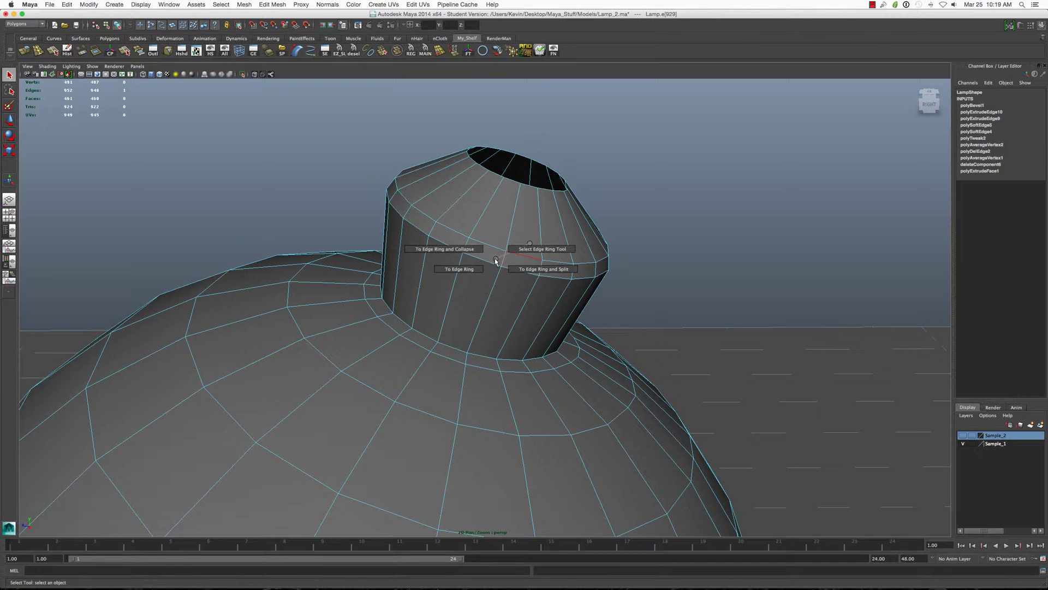
click(517, 264)
alt+drag(496, 270, 497, 355)
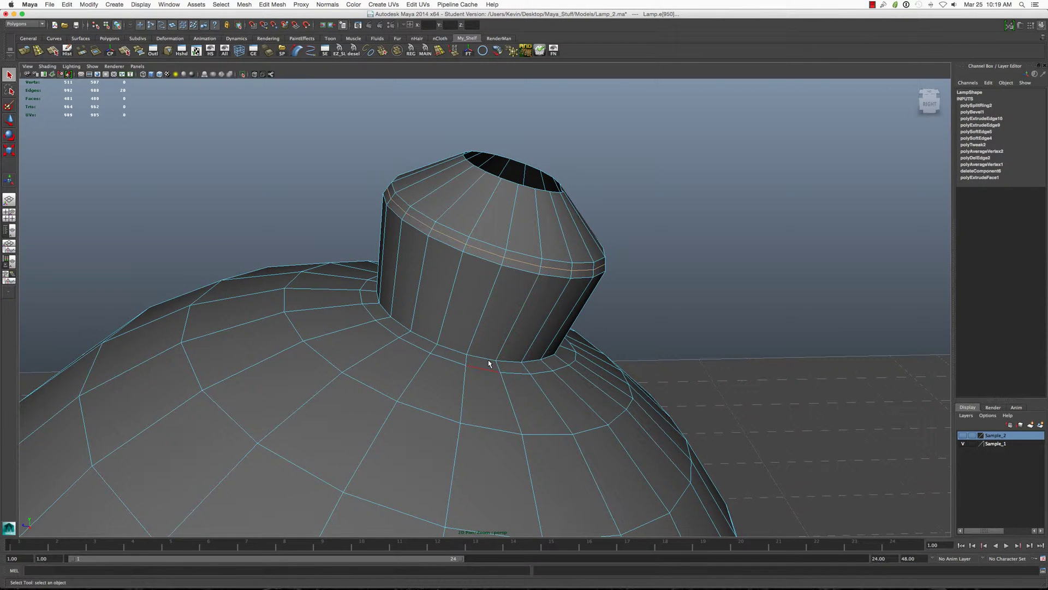
double_click(489, 362)
shift+right_drag(489, 365, 532, 351)
click(528, 351)
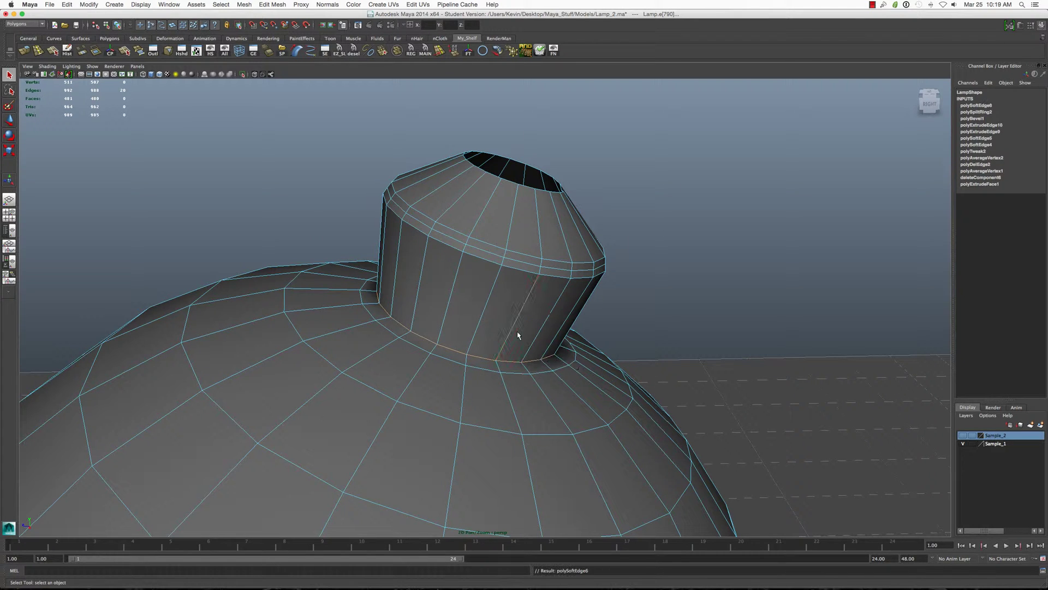
alt+drag(516, 332, 518, 329)
key(ctrl+z)
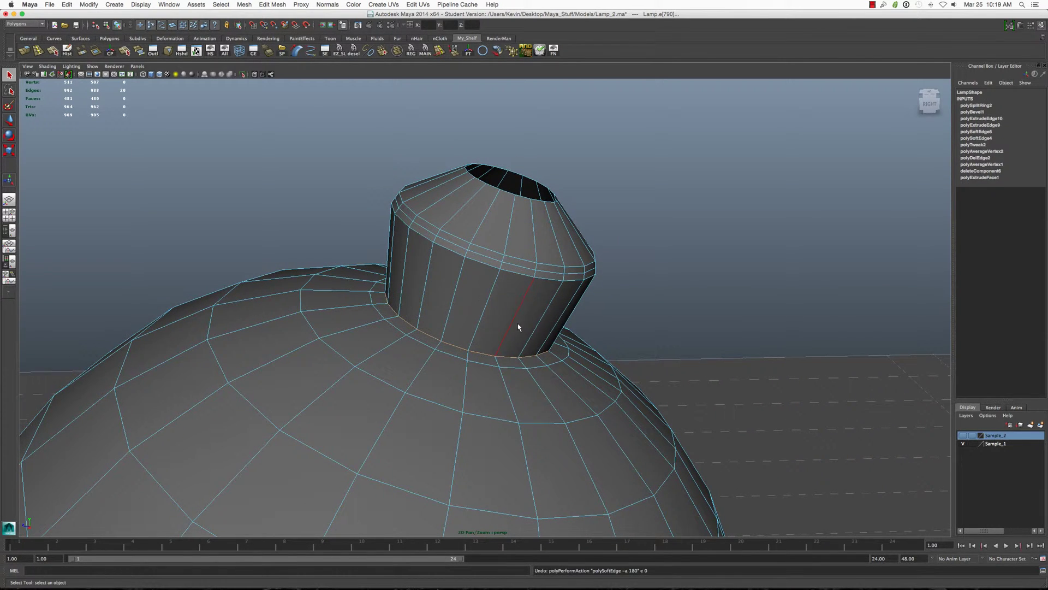
Step: Bevel the knob's base edge loop and add another loop near its bottom
mouse_move(519, 328)
shift+right_down()
mouse_move(557, 324)
mouse_move(543, 324)
shift+right_up()
scroll(541, 332, up, 3)
scroll(541, 334, up, 2)
scroll(542, 334, down, 1)
click(543, 329)
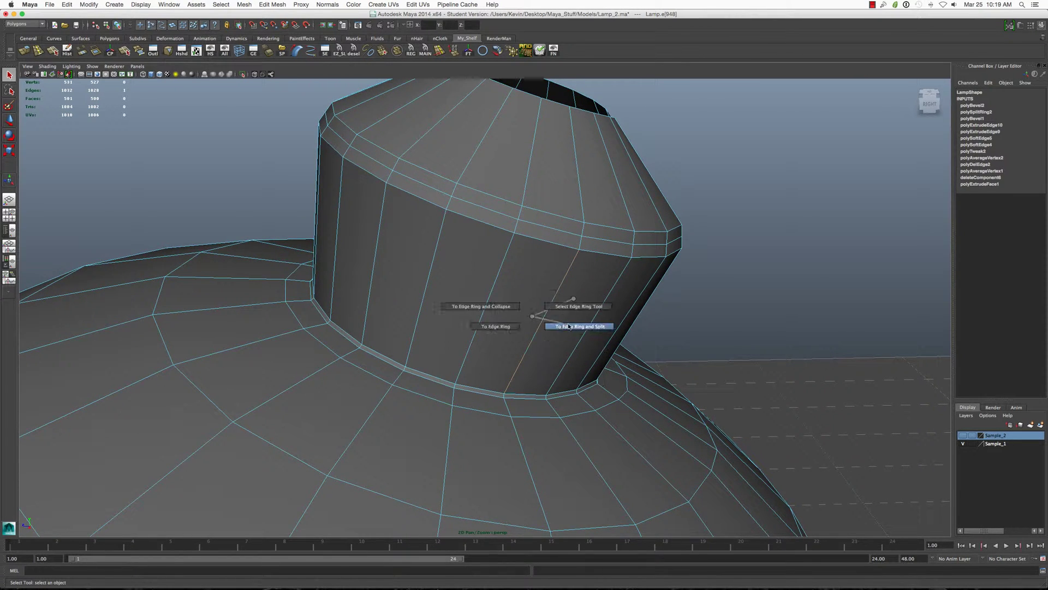
shift+right_drag(559, 317, 599, 319)
scroll(567, 328, down, 3)
scroll(532, 324, down, 2)
alt+drag(530, 324, 533, 323)
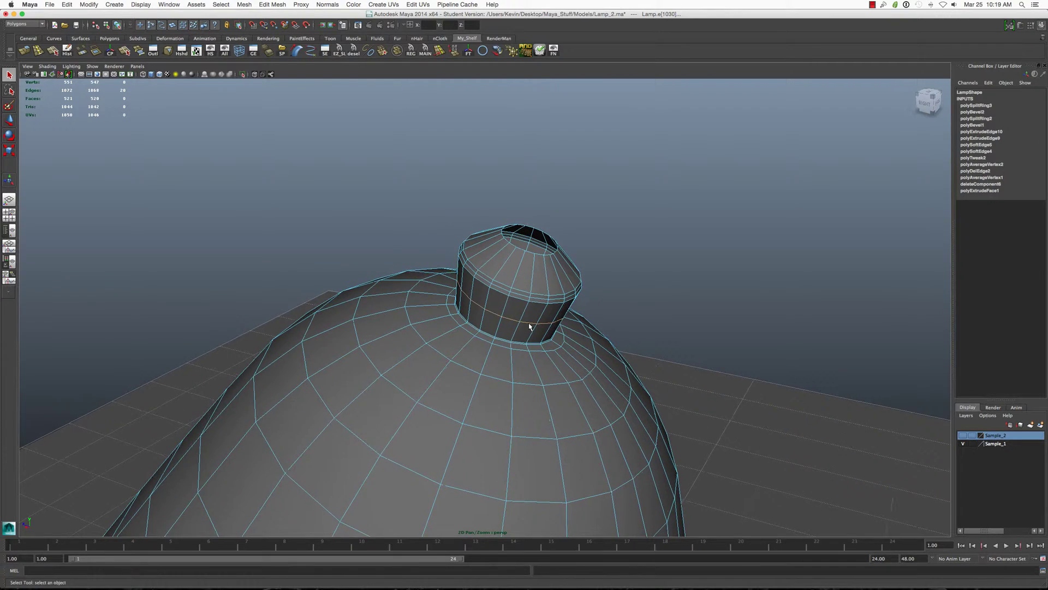
shift+right_drag(534, 324, 565, 321)
mouse_move(528, 328)
alt+mouse_down()
mouse_move(539, 331)
mouse_move(524, 202)
alt+mouse_up()
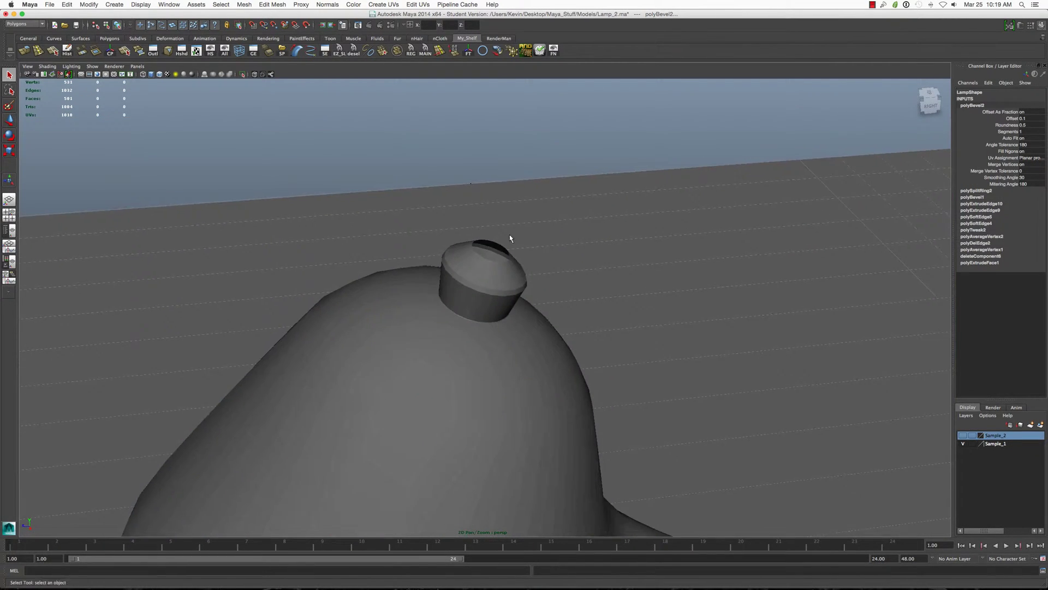
alt+drag(510, 238, 496, 252)
Step: Close the knob's top opening by applying Fill Hole to its border edges
mouse_move(521, 358)
alt+mouse_down()
mouse_move(538, 386)
mouse_move(534, 370)
mouse_move(436, 321)
mouse_move(533, 274)
alt+mouse_up()
click(535, 274)
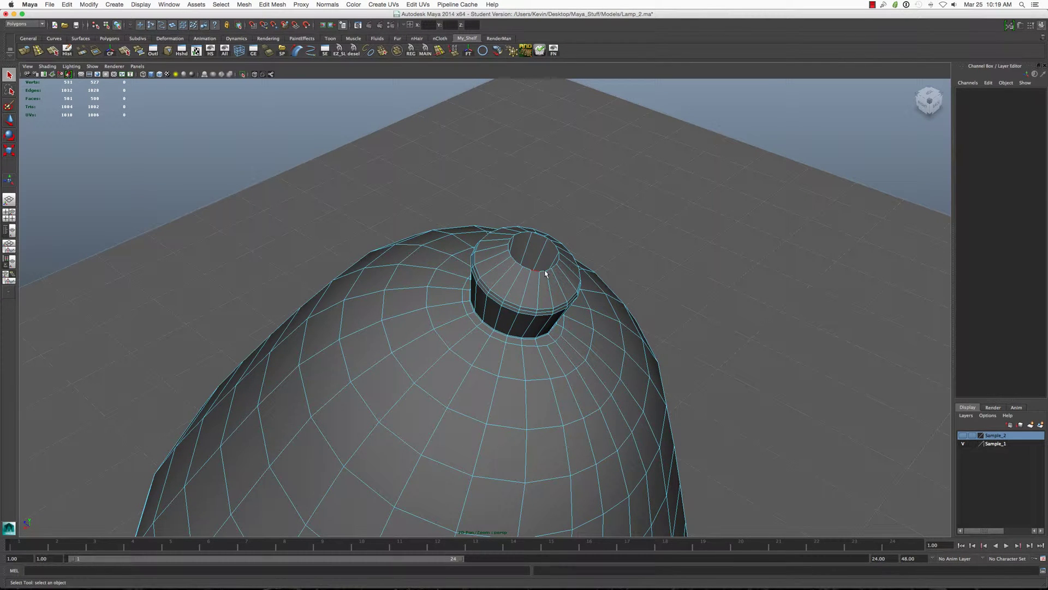
shift+right_click(546, 269)
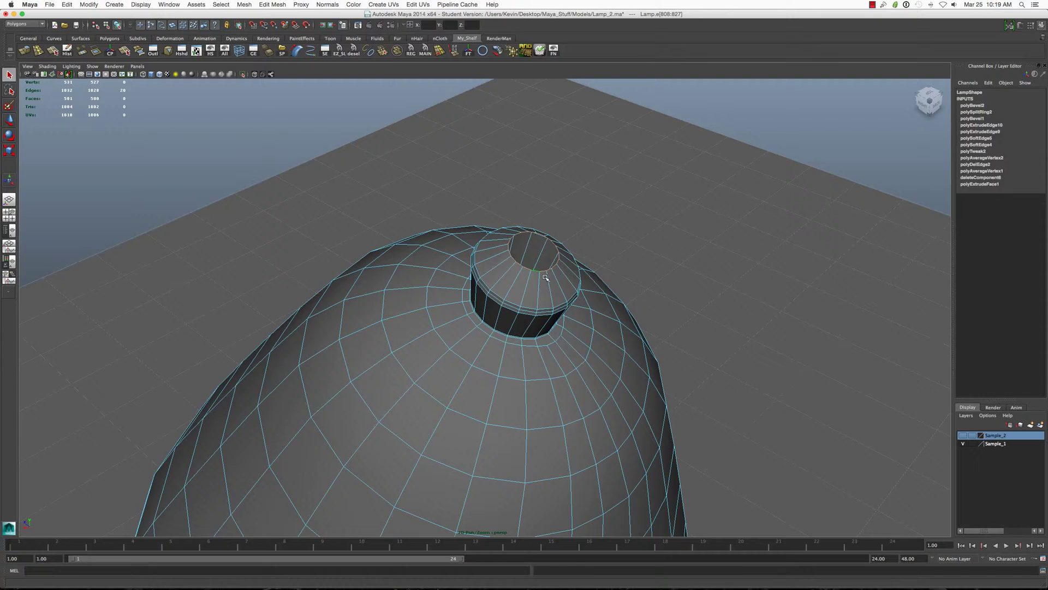
alt+drag(546, 267, 552, 257)
shift+right_drag(552, 257, 535, 340)
alt+drag(545, 328, 528, 271)
Step: Deselect, pull back to view the whole lamp, and reselect it
click(603, 222)
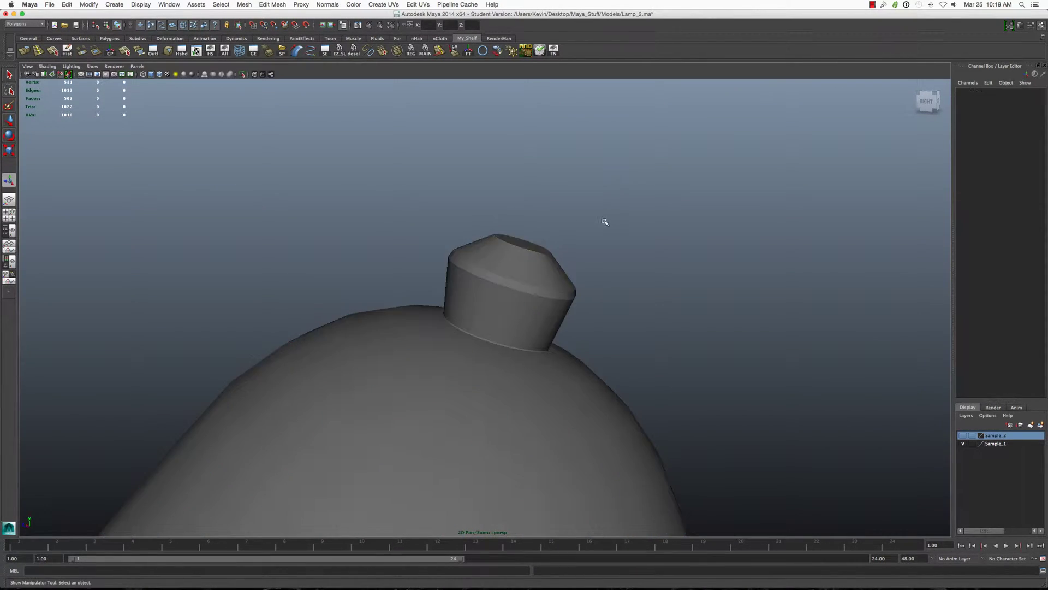
alt+right_drag(603, 222, 502, 410)
mouse_move(503, 409)
alt+mouse_down()
mouse_move(533, 403)
mouse_move(576, 461)
alt+mouse_up()
click(558, 447)
Step: Frame the lower stem edges and hide the floor plane with Ctrl+H
right_drag(576, 461, 505, 480)
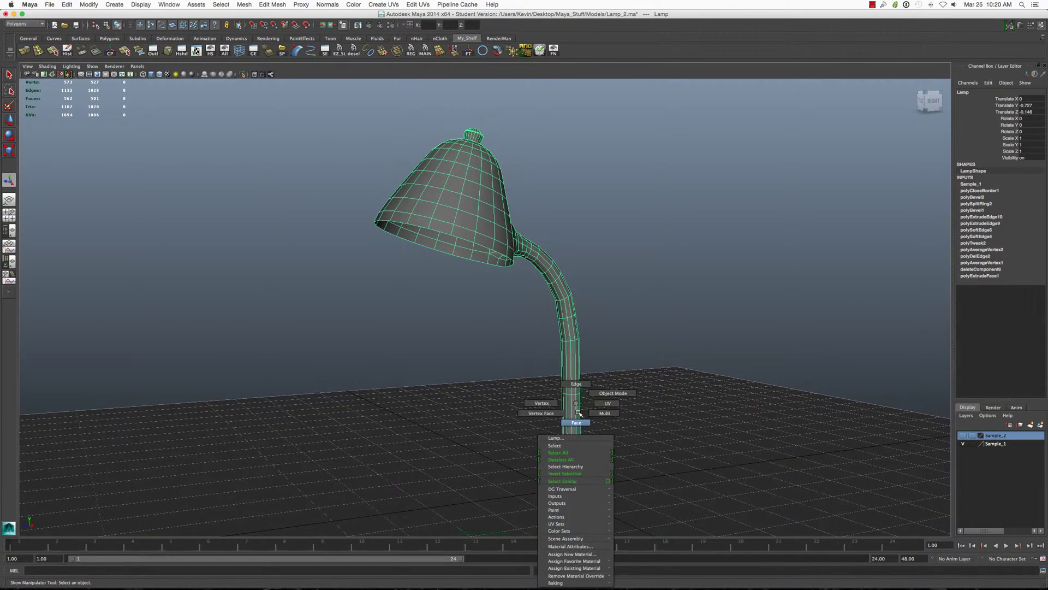
drag(614, 480, 556, 460)
key(f)
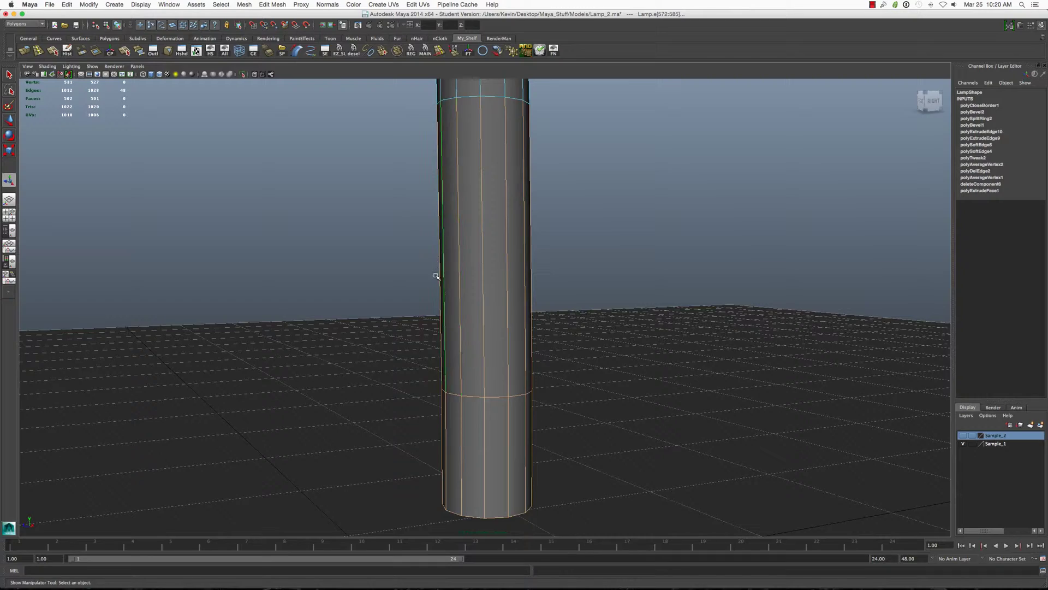
scroll(436, 276, down, 5)
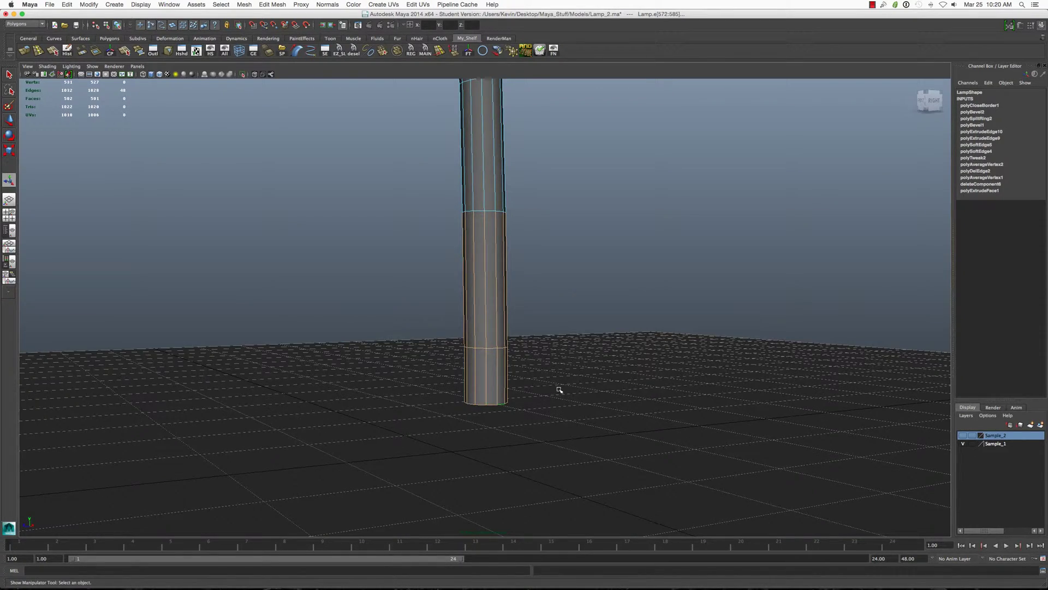
click(559, 390)
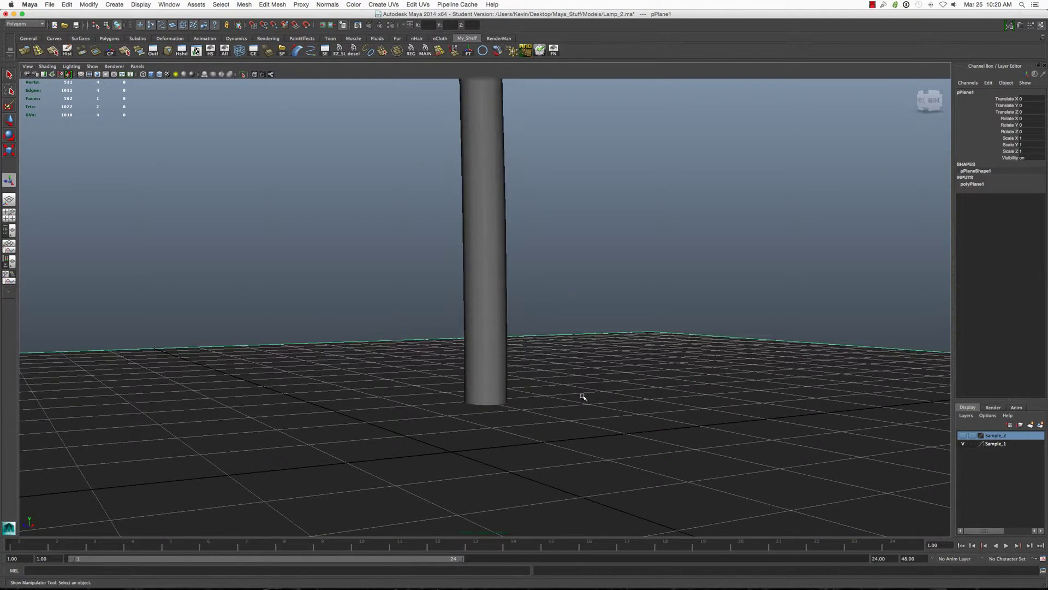
key(ctrl+h)
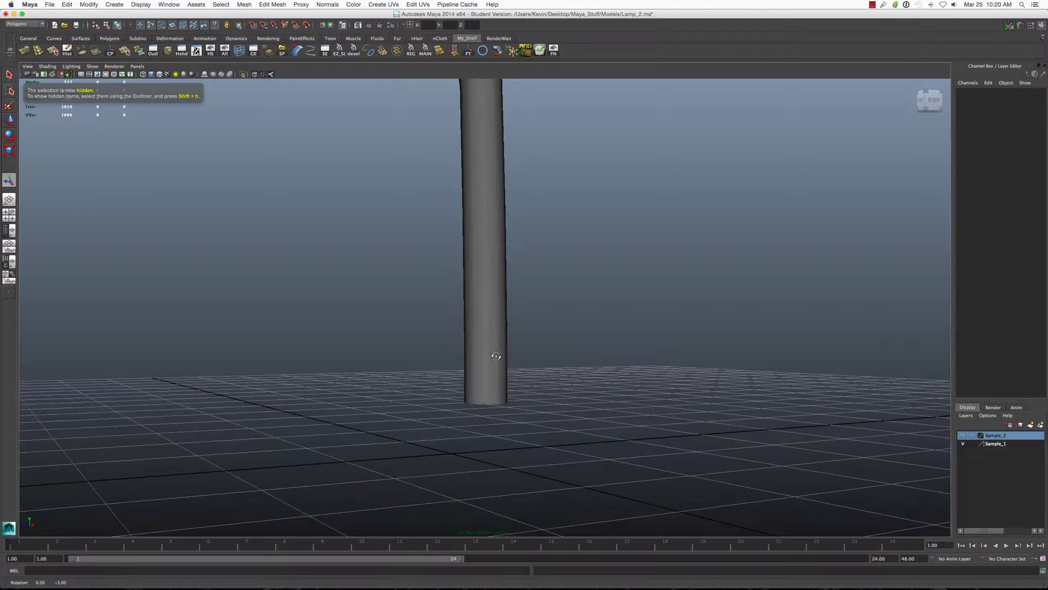
Step: Select the edge loop at the stem's open bottom end
alt+drag(416, 317, 492, 417)
click(494, 417)
key(F10)
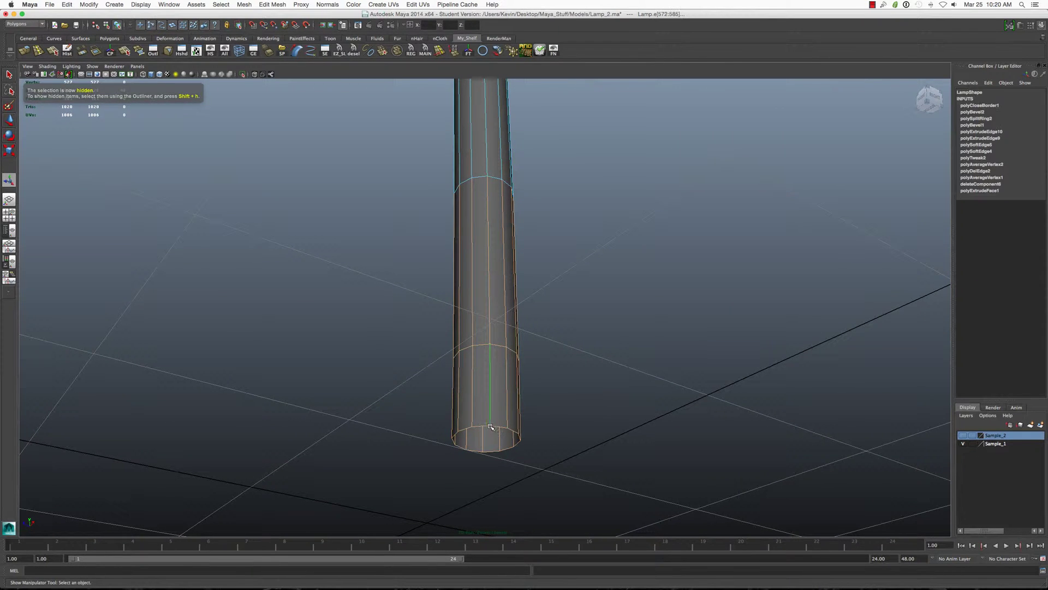
double_click(488, 446)
mouse_move(491, 447)
alt+mouse_down()
mouse_move(486, 427)
mouse_move(512, 382)
alt+mouse_up()
key(F8)
key(F10)
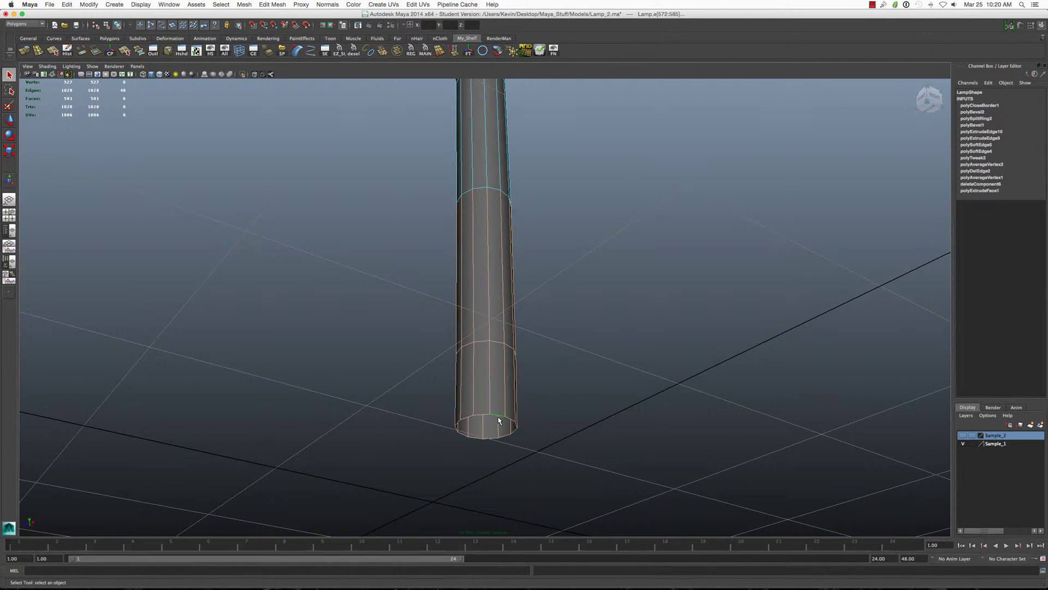
Step: Extrude the stem's bottom border edge into a flat base ring with Thickness 1
alt+drag(497, 424, 409, 303)
double_click(484, 364)
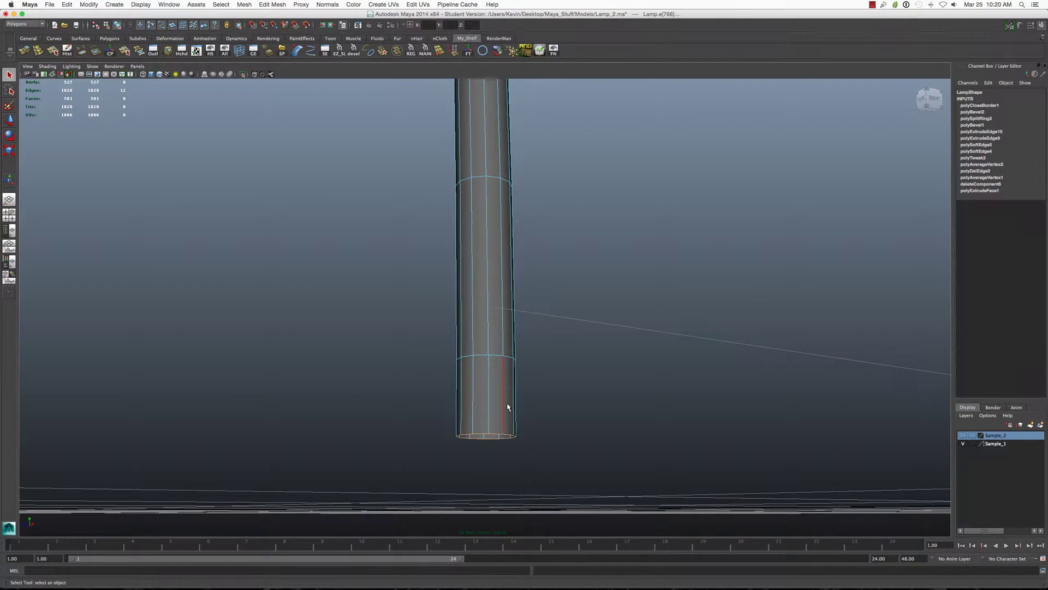
shift+right_drag(509, 407, 502, 434)
alt+drag(503, 416, 550, 334)
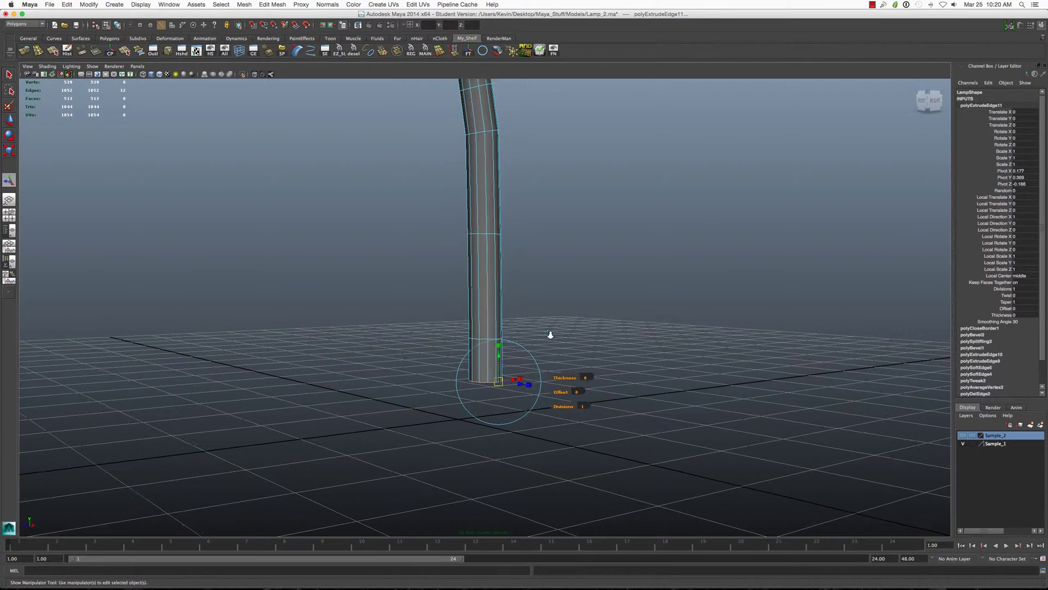
click(550, 334)
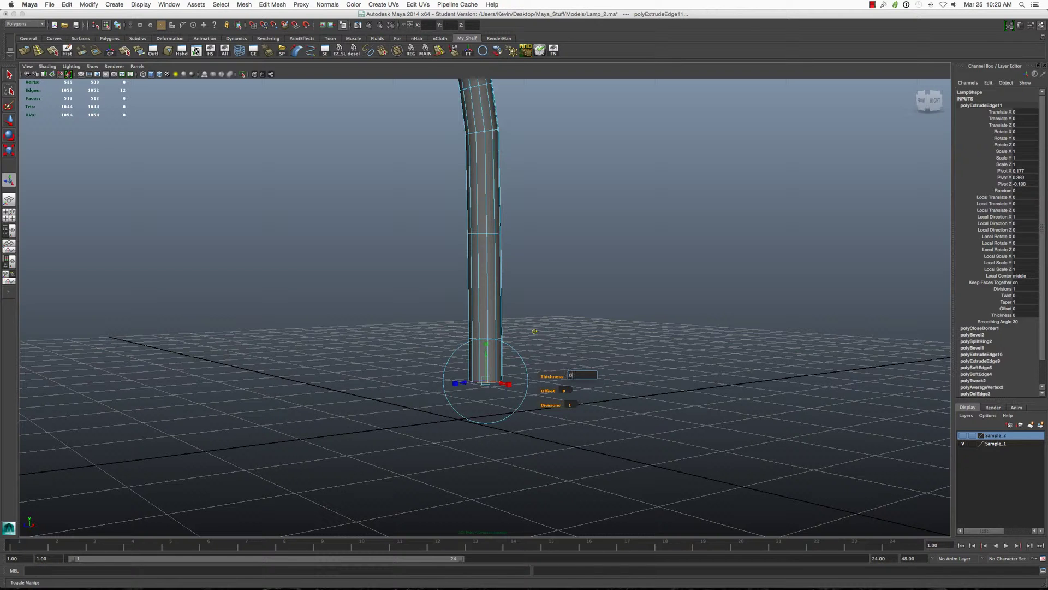
text(.1)
key(Return)
alt+drag(489, 375, 532, 360)
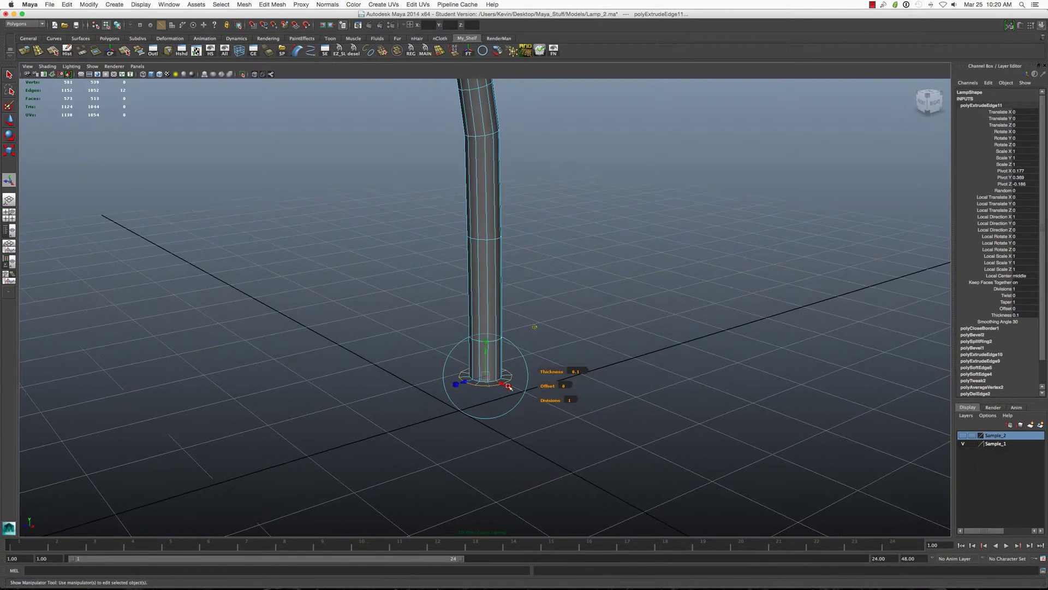
click(576, 371)
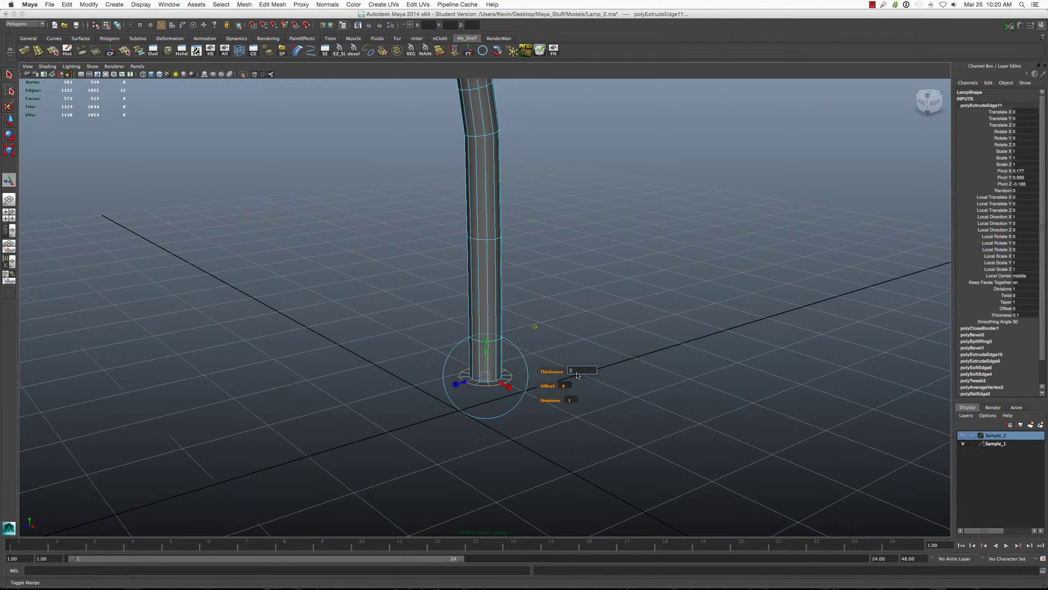
key(Return)
key(q)
alt+drag(544, 377, 496, 373)
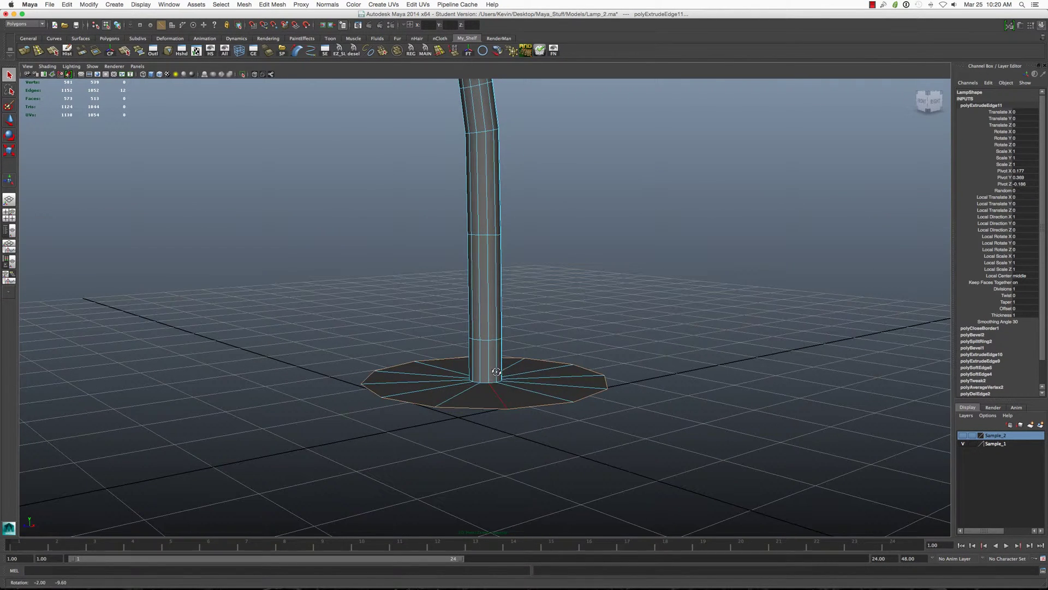
Step: Extrude the base's outer edge again and try several Thickness values
shift+right_drag(496, 373, 515, 357)
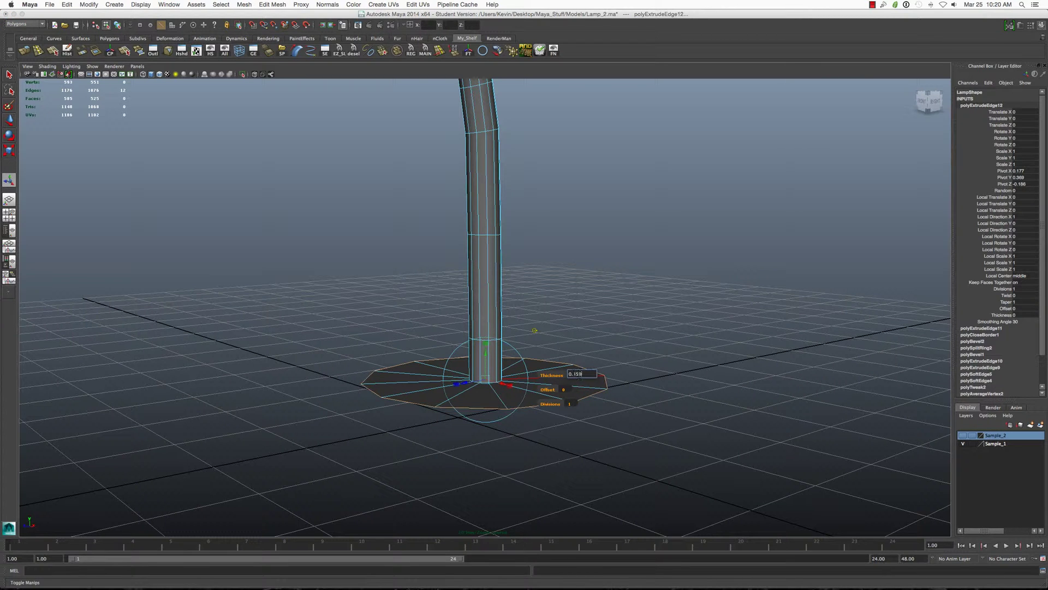
key(Return)
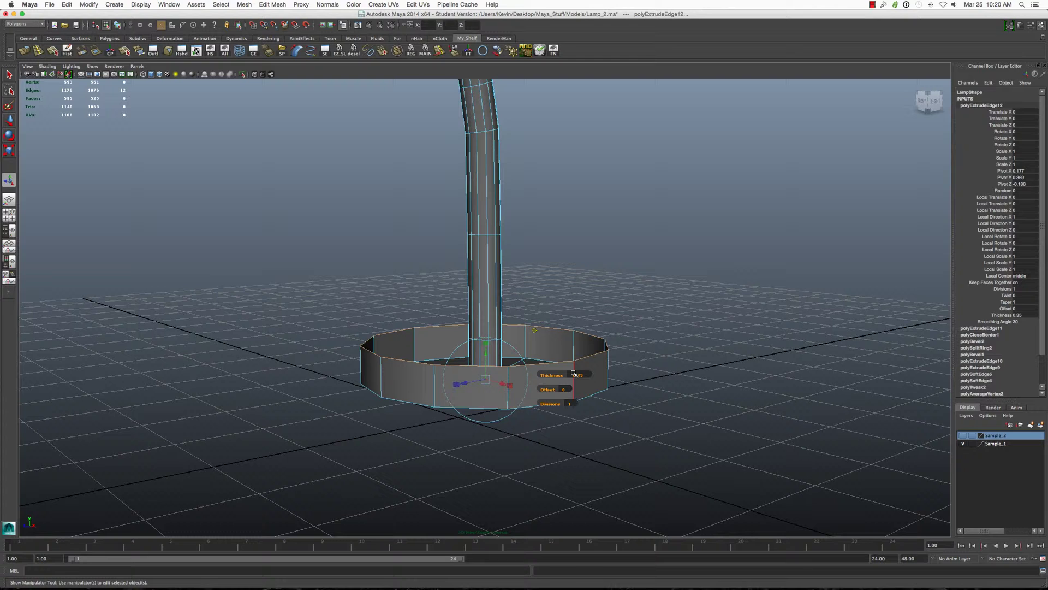
click(573, 373)
text(-0.050)
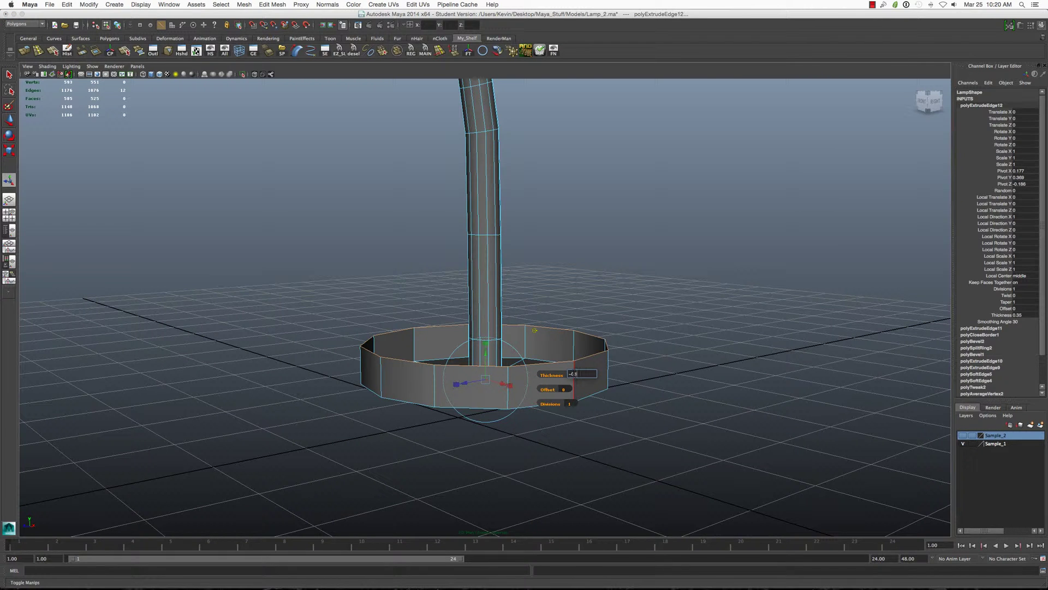
key(Return)
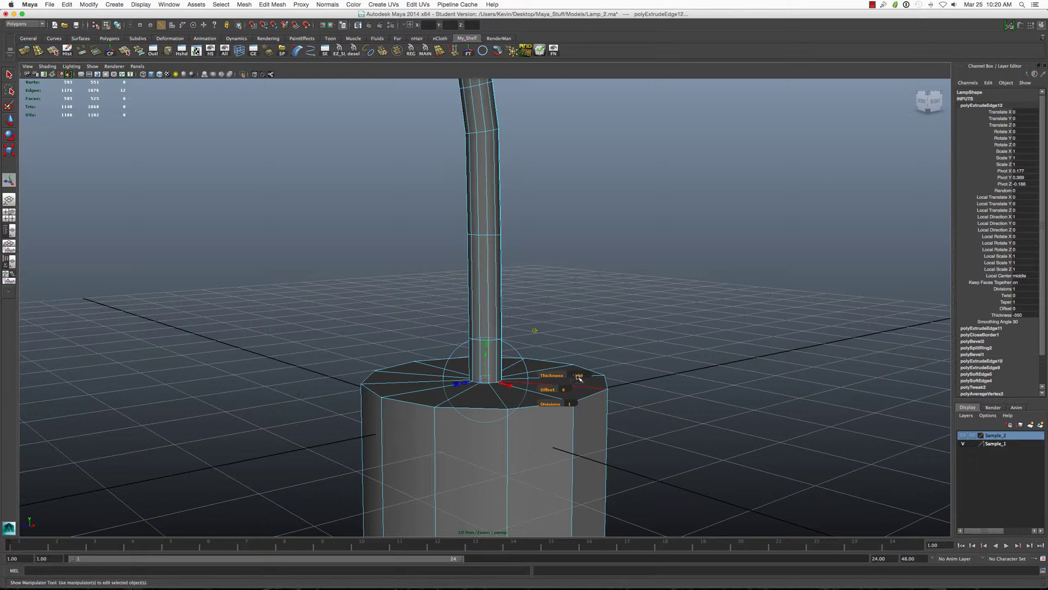
click(579, 375)
key(Return)
click(582, 376)
click(579, 375)
key(Return)
click(578, 375)
key(Return)
right_drag(492, 315, 514, 359)
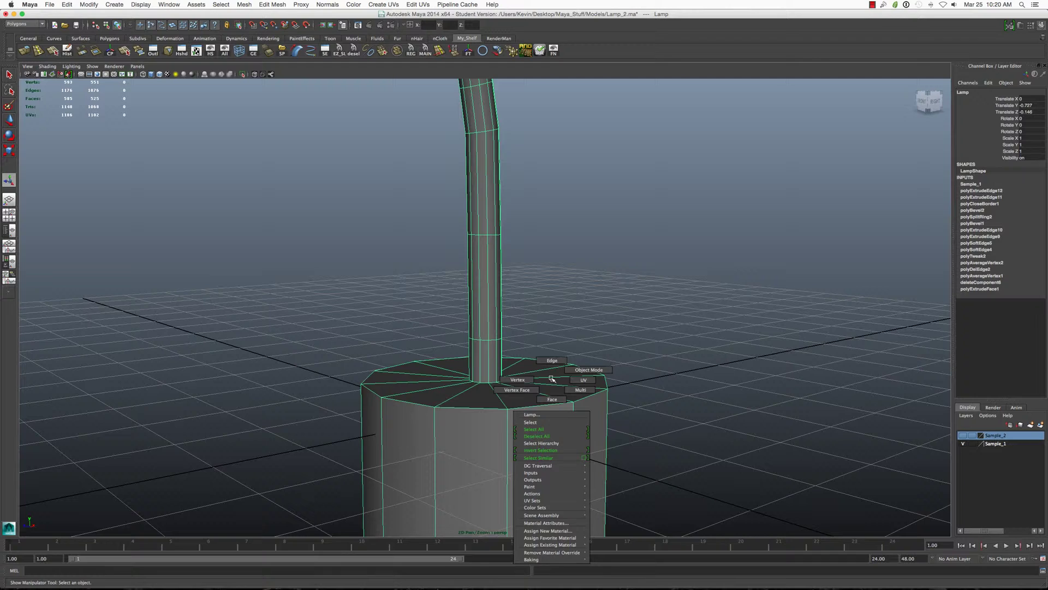
Step: Undo back to the short base ring and set the extrusion Thickness to -0.35
right_drag(546, 398, 549, 368)
scroll(549, 371, down, 5)
key(z)
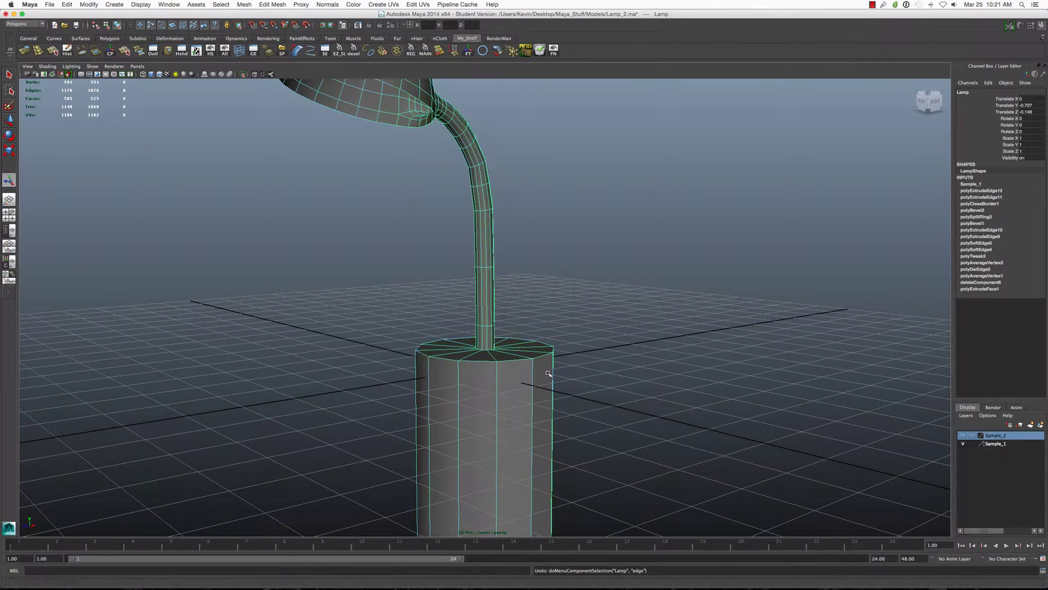
key(z)
key(z)
key(z)
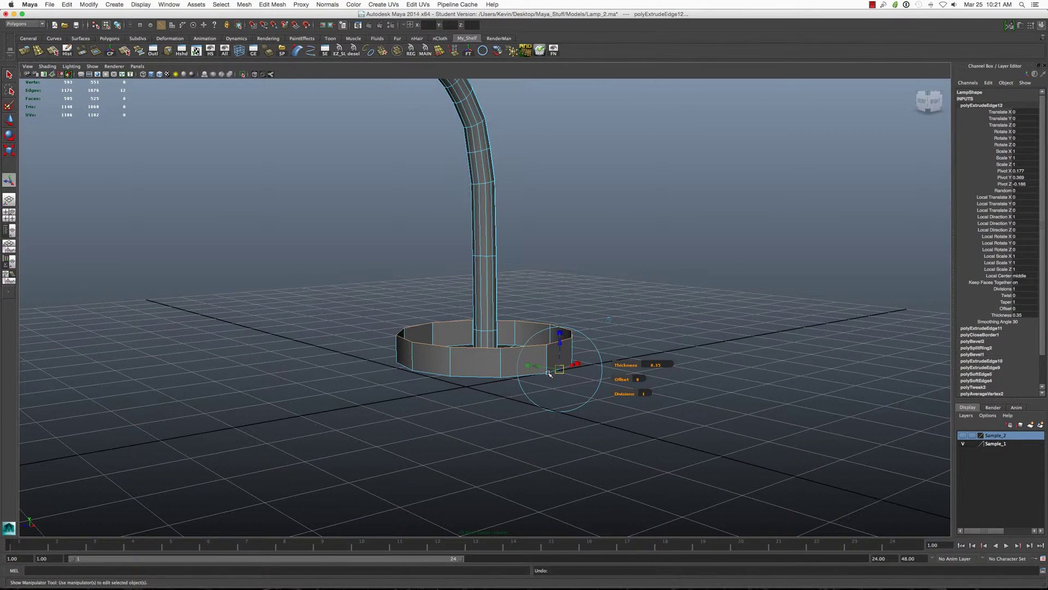
click(657, 365)
text(-0.350)
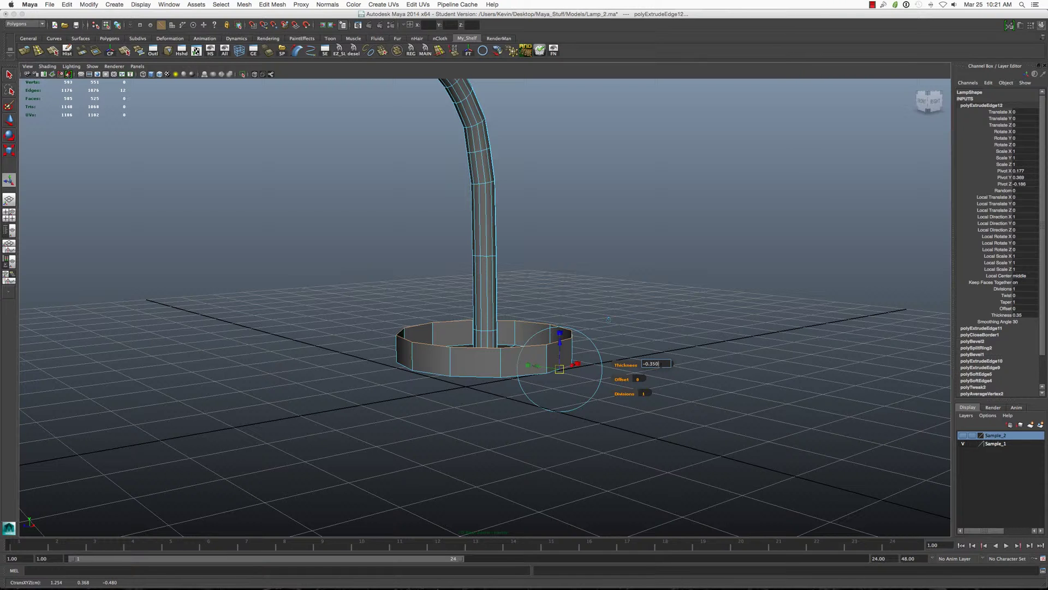
text(-0.35)
key(Return)
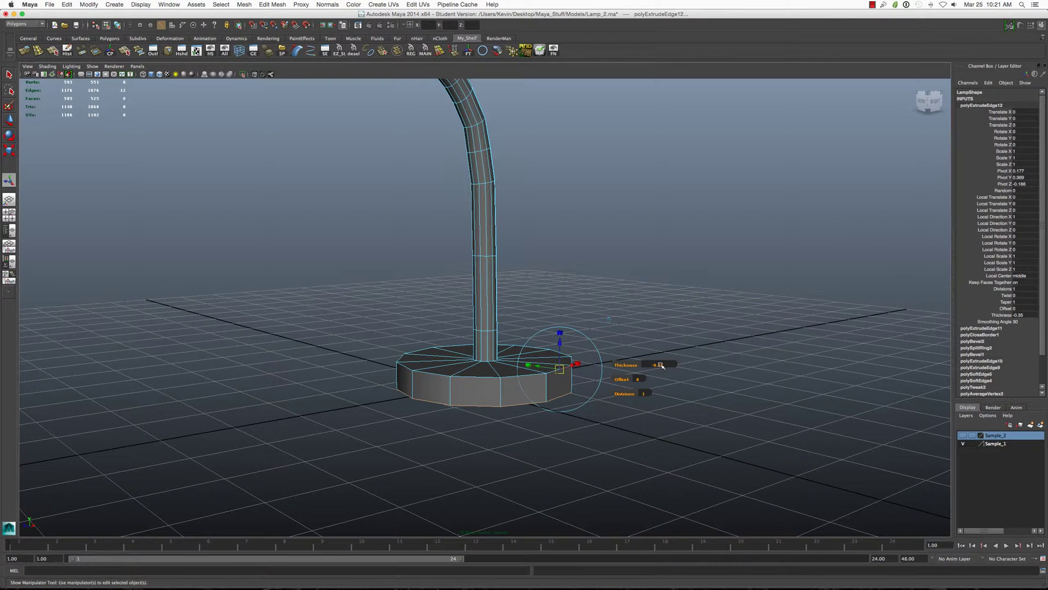
key(F8)
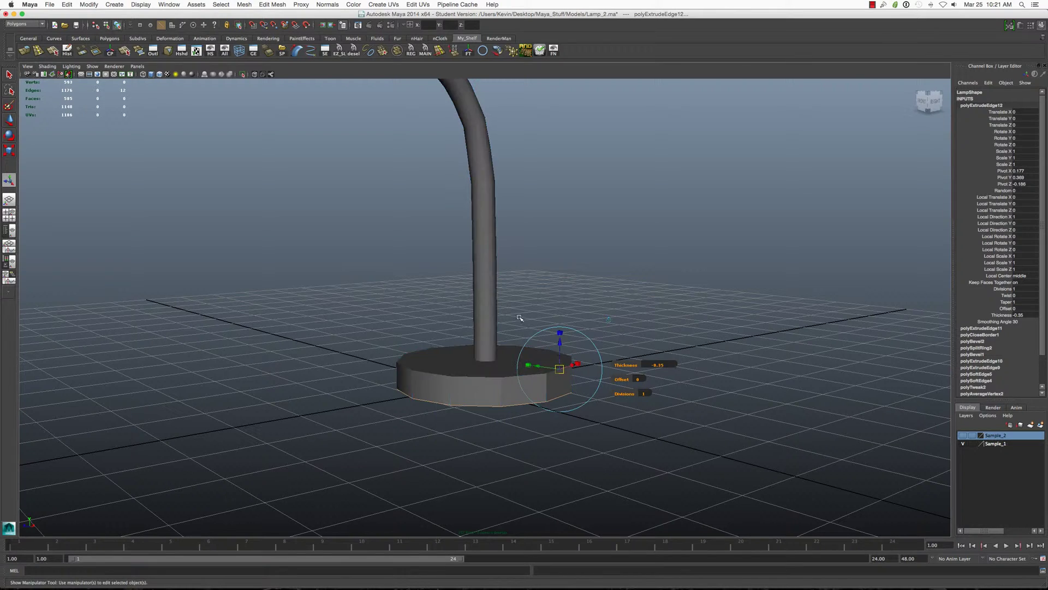
alt+drag(498, 363, 498, 377)
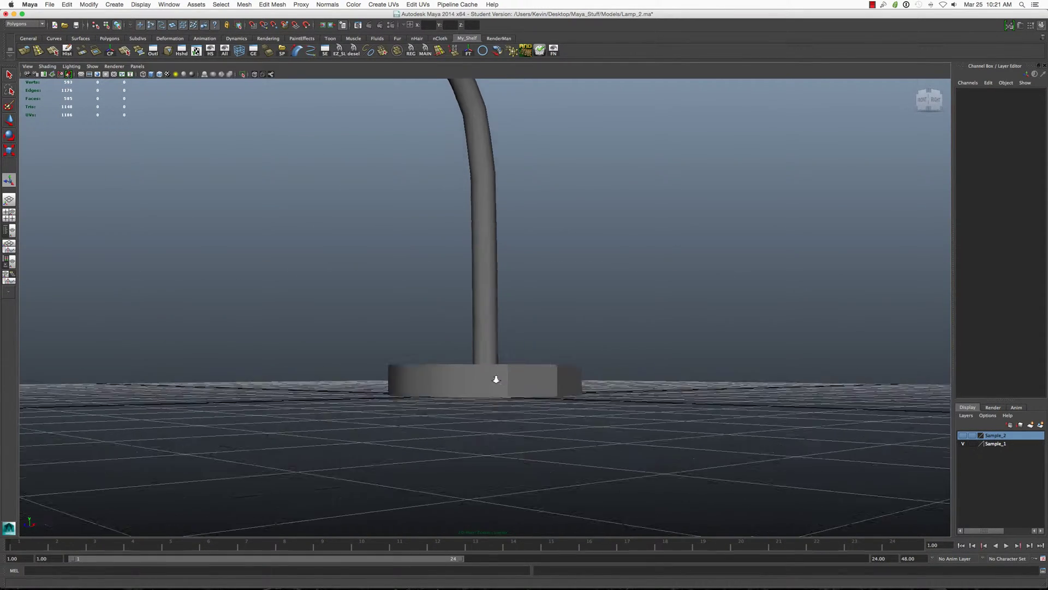
alt+right_drag(498, 377, 493, 381)
mouse_move(494, 382)
alt+mouse_down()
mouse_move(492, 351)
mouse_move(484, 375)
mouse_move(495, 395)
alt+mouse_up()
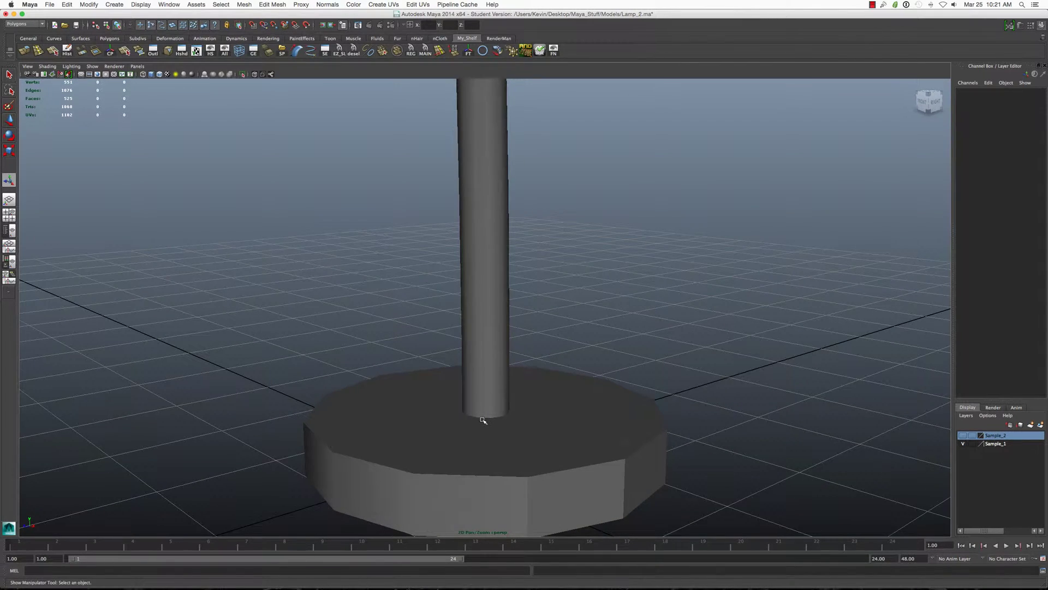
alt+right_drag(482, 420, 483, 388)
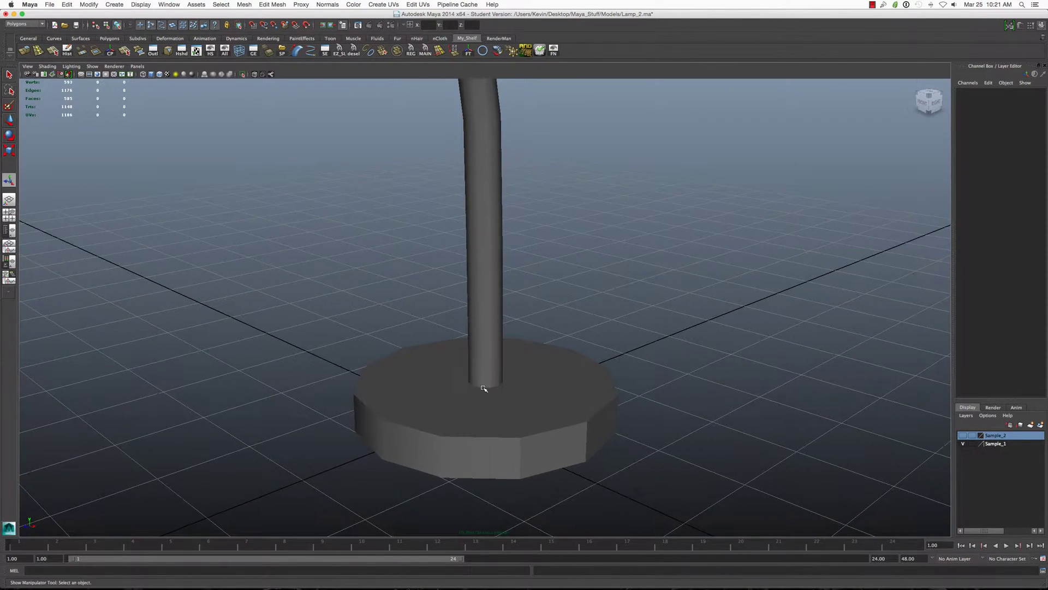
alt+drag(483, 388, 484, 379)
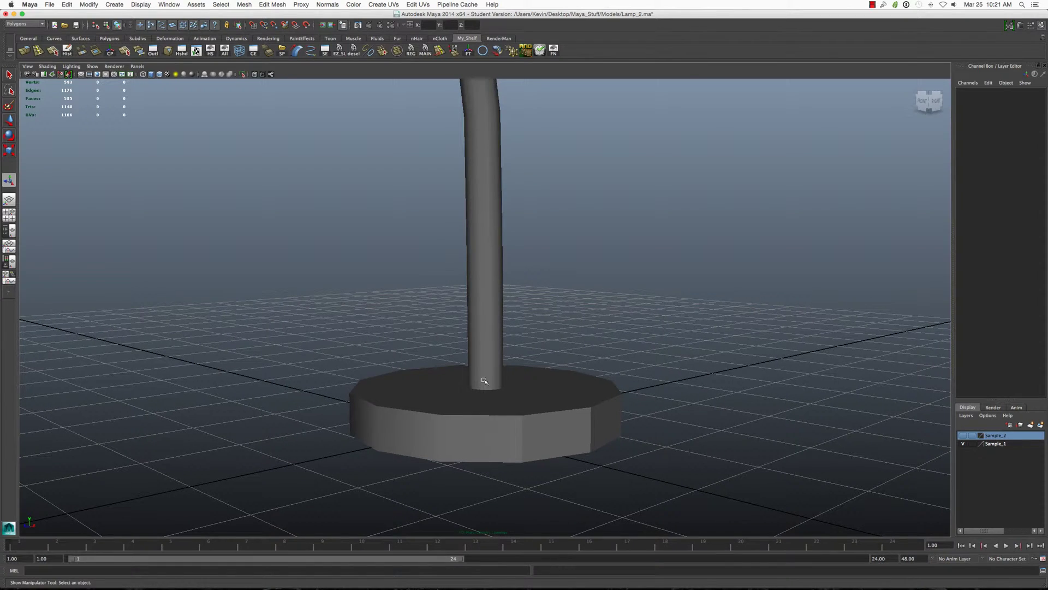
key(ctrl+e)
mouse_move(483, 380)
alt+mouse_down()
mouse_move(541, 361)
mouse_move(507, 420)
mouse_move(524, 374)
mouse_move(487, 383)
alt+mouse_up()
click(541, 357)
click(525, 374)
scroll(500, 383, up, 2)
scroll(500, 383, up, 2)
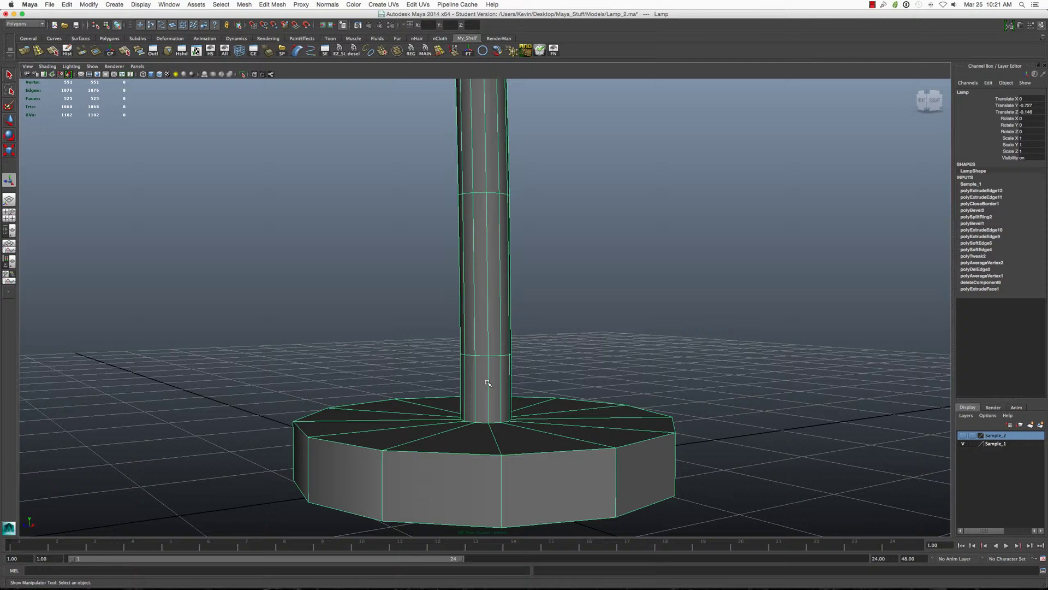
Step: Try a 0.1-thick face extrusion on the column near the base, then undo it
right_drag(488, 384, 490, 390)
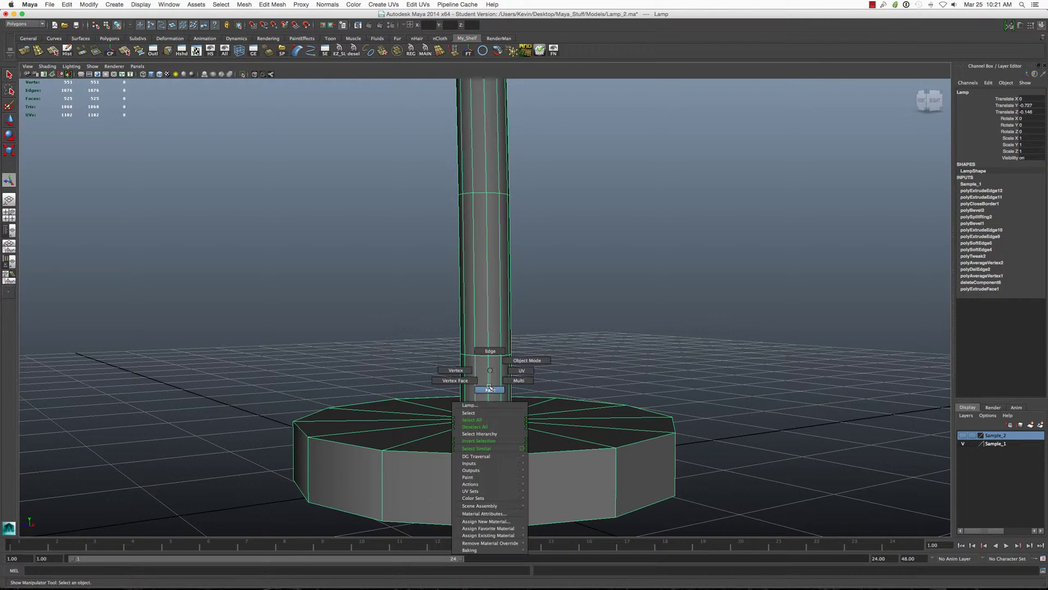
click(483, 370)
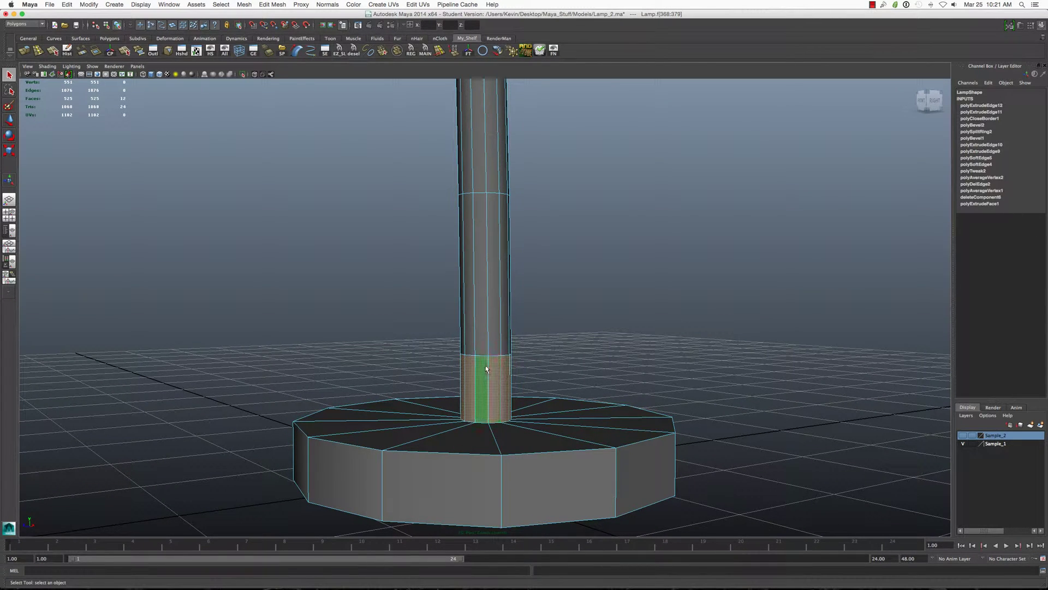
shift+right_drag(485, 370, 521, 364)
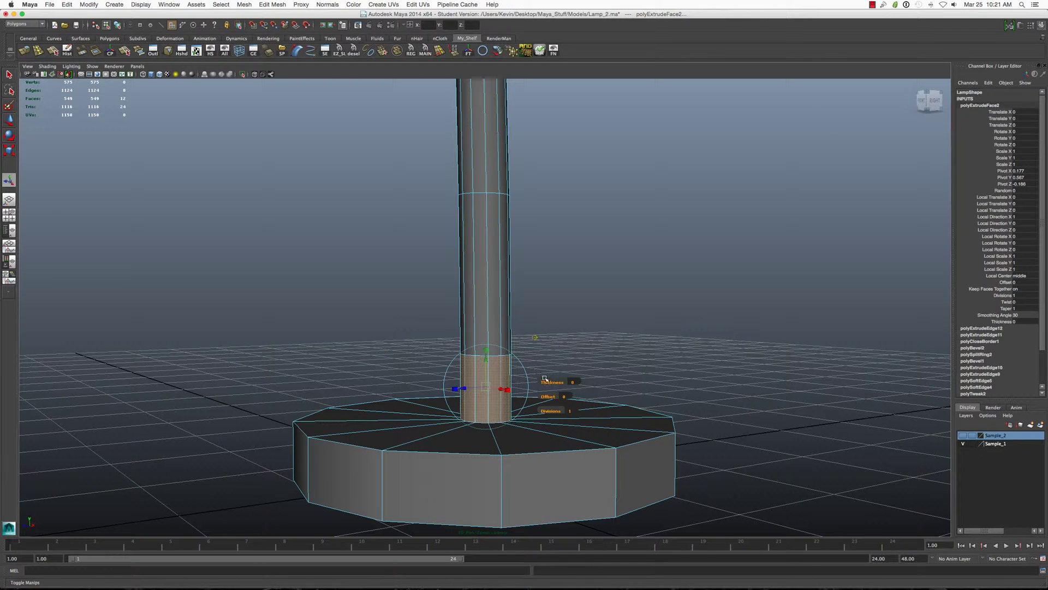
drag(549, 381, 566, 380)
middle_drag(535, 337, 535, 337)
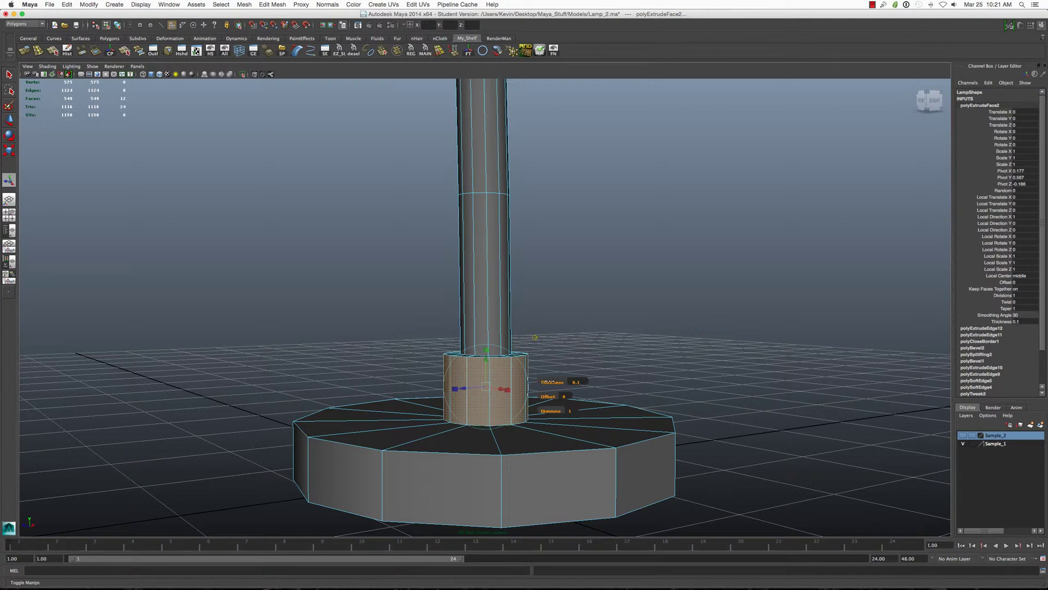
key(z)
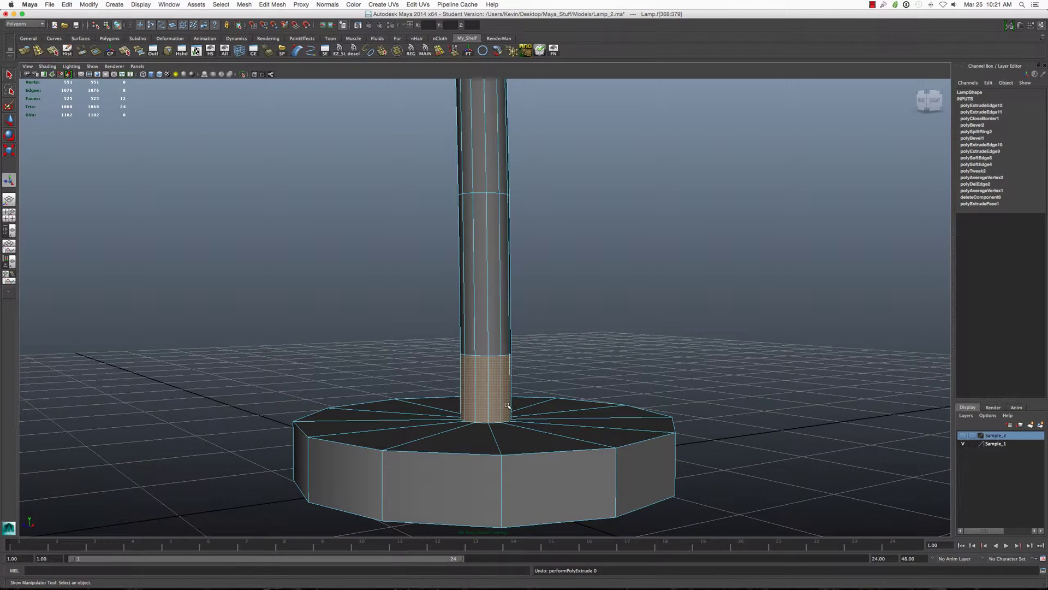
Step: Undo the base edge extrusions, leaving the stem's bottom end bare
mouse_move(508, 406)
alt+mouse_down()
mouse_move(505, 429)
mouse_move(523, 407)
alt+mouse_up()
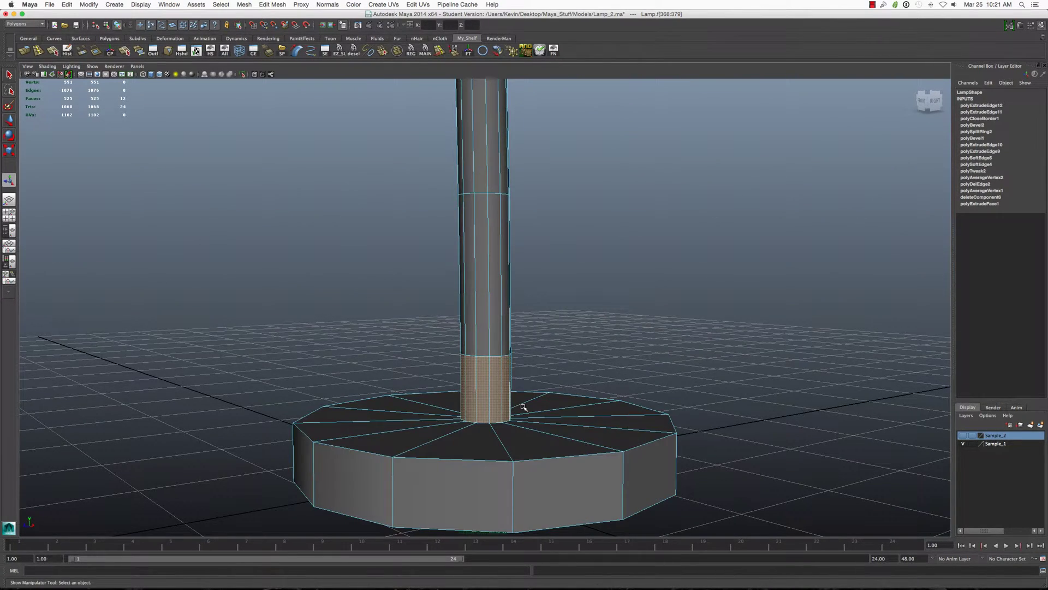
click(585, 257)
alt+right_drag(585, 257, 480, 428)
mouse_move(480, 428)
alt+mouse_down()
mouse_move(517, 328)
mouse_move(469, 321)
mouse_move(503, 323)
mouse_move(498, 368)
alt+mouse_up()
alt+right_drag(498, 368, 498, 389)
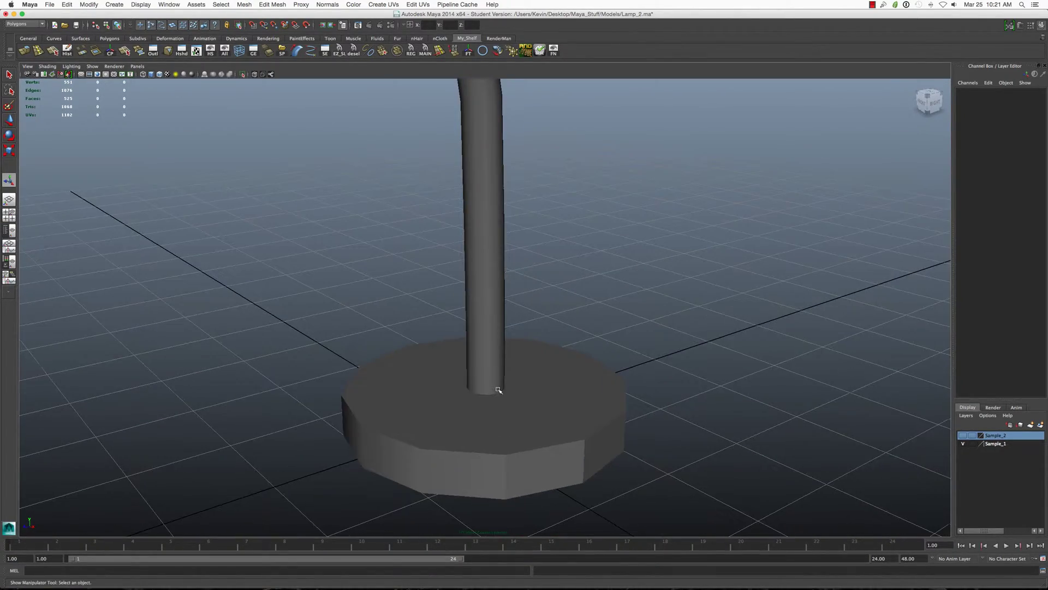
alt+drag(498, 390, 492, 385)
right_drag(492, 385, 496, 381)
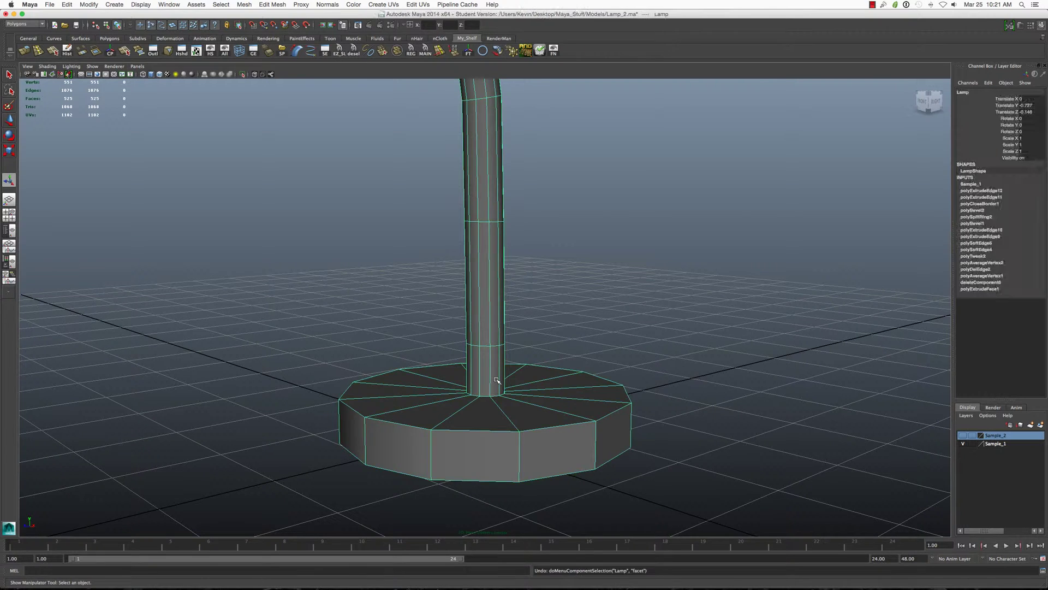
key(ctrl+z)
key(ctrl+z)
key(ctrl+z)
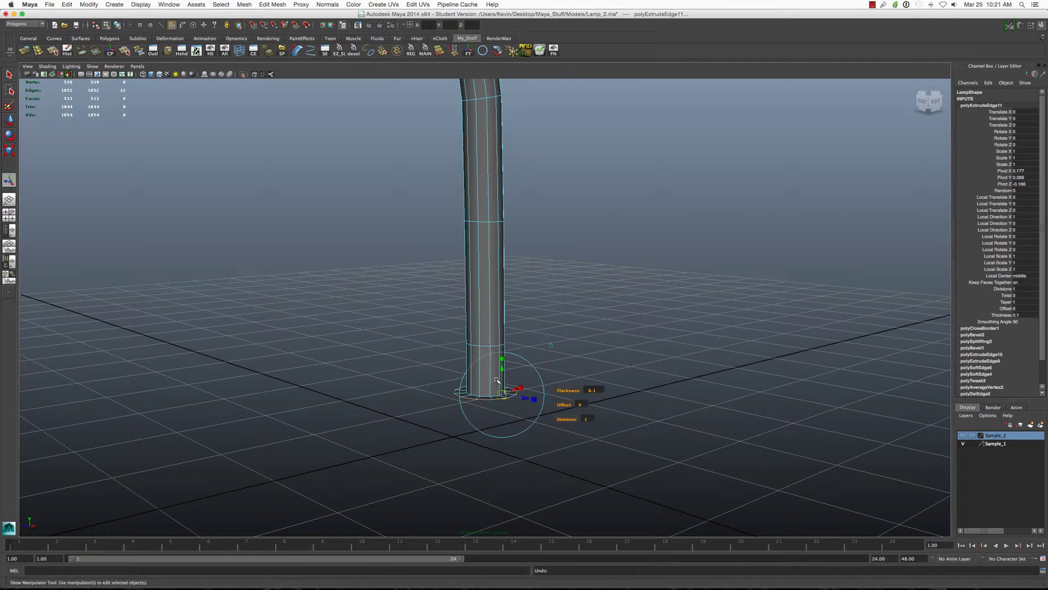
key(ctrl+z)
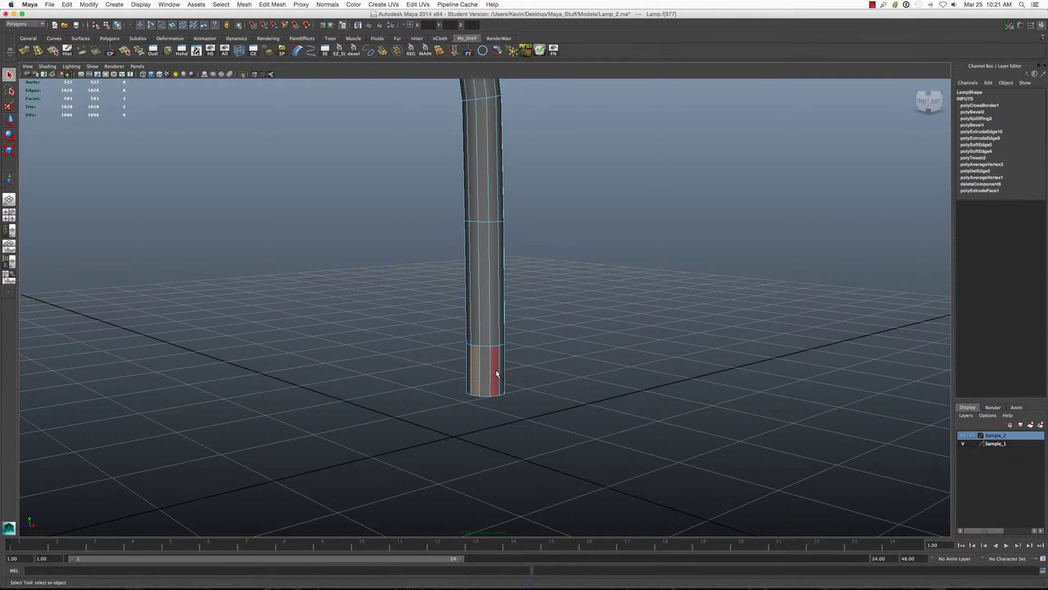
Step: Extrude the ring of faces at the pole's bottom out to 0.1 thickness
double_click(495, 373)
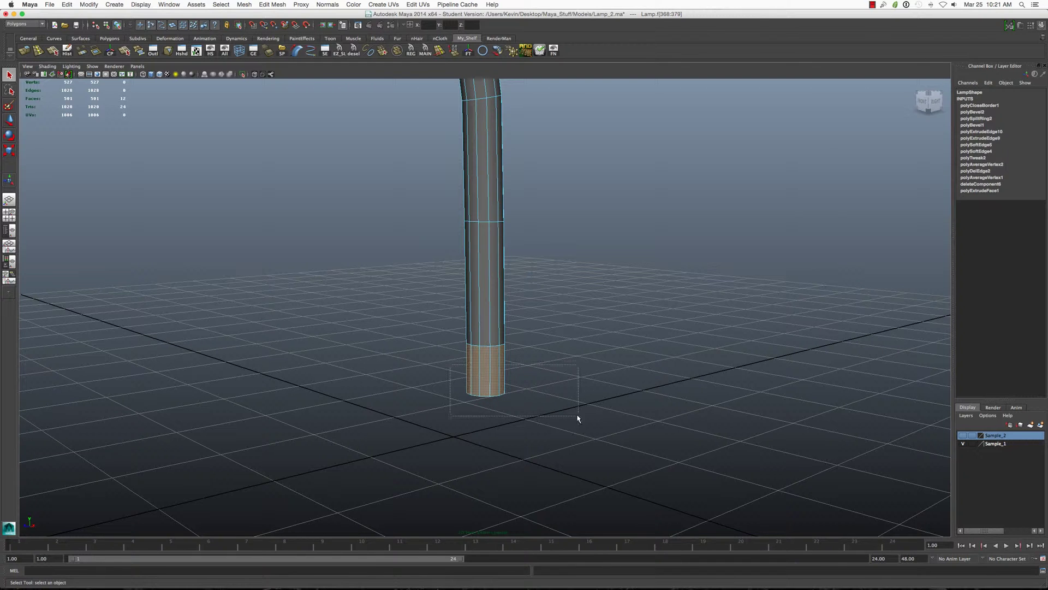
shift+right_drag(487, 363, 526, 341)
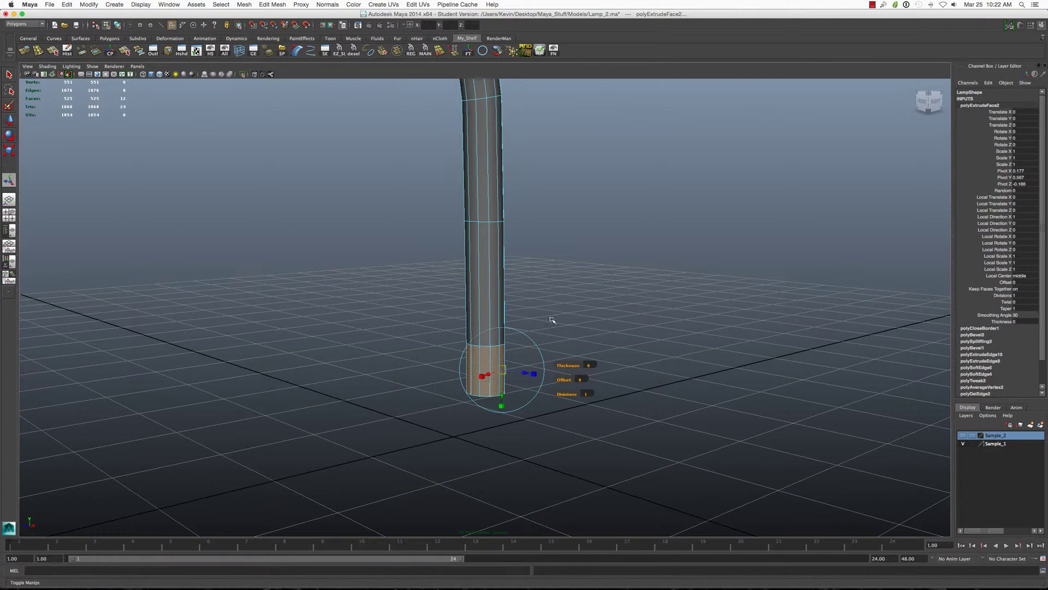
middle_drag(549, 323, 534, 318)
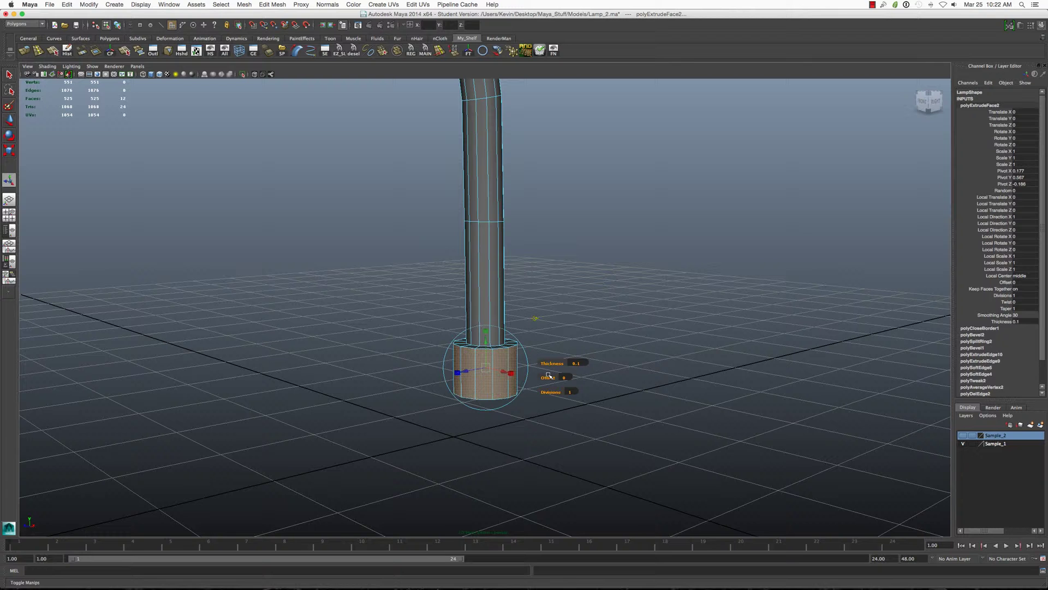
drag(548, 377, 549, 375)
scroll(518, 372, up, 3)
key(F8)
Step: Bevel the base's top rim edge, trying offsets 0.5 and 0.4 before settling on 0.3
click(514, 387)
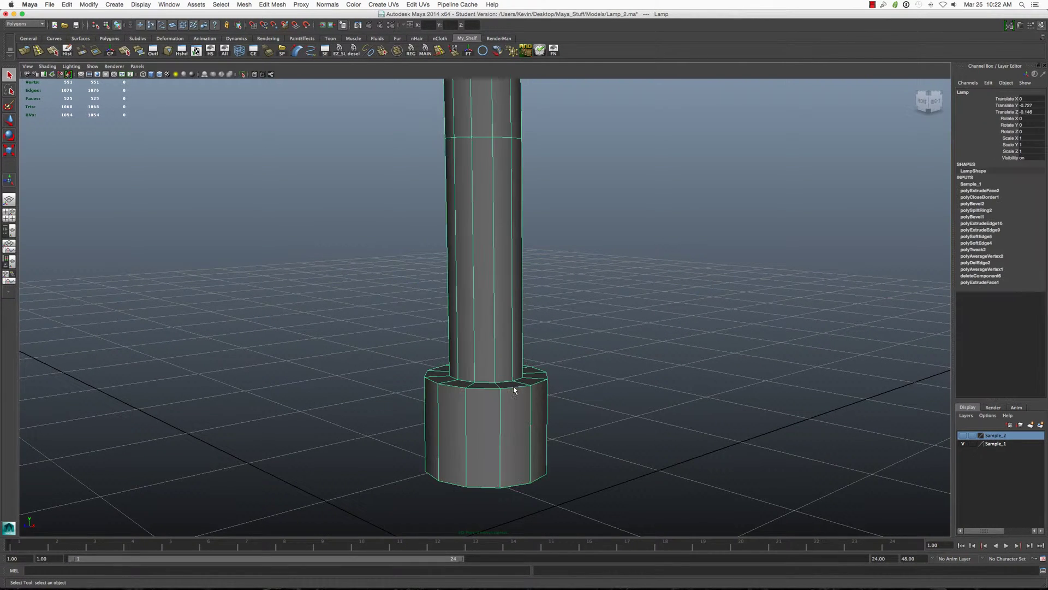
key(F10)
click(513, 390)
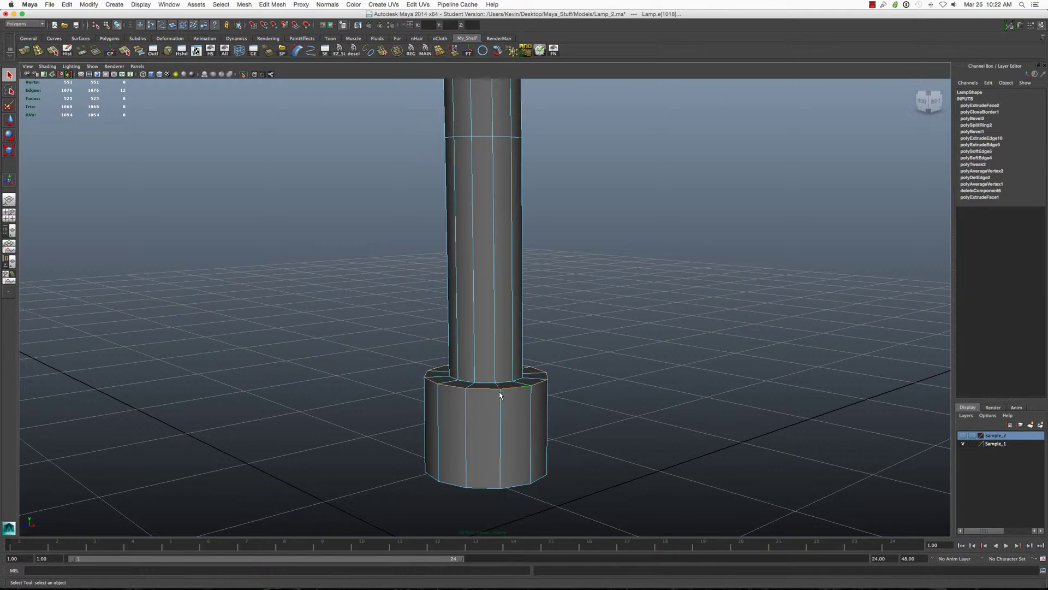
shift+right_drag(499, 393, 519, 396)
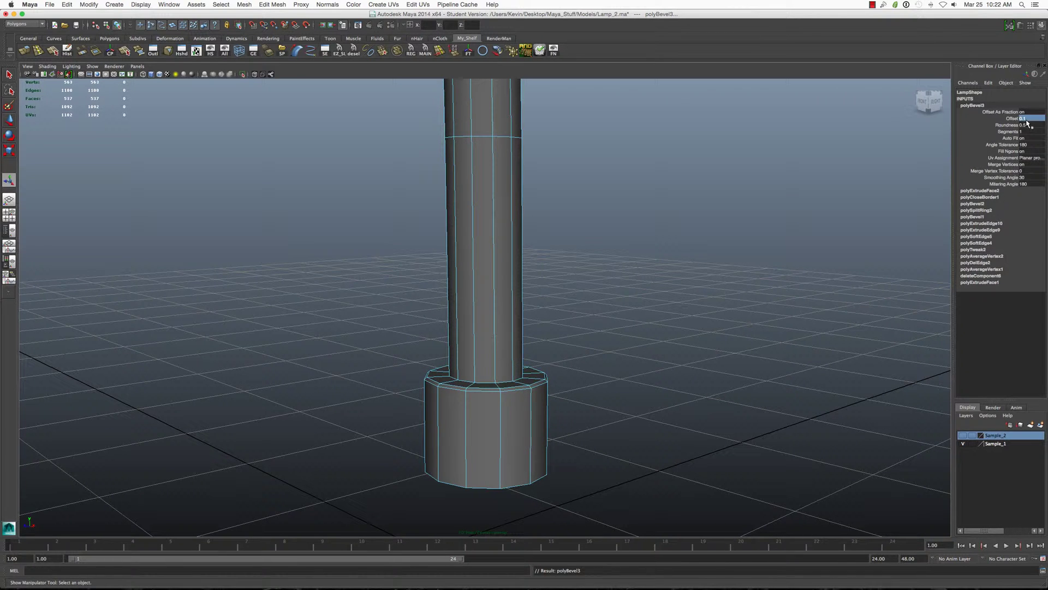
text(0.5)
key(Return)
scroll(563, 318, down, 3)
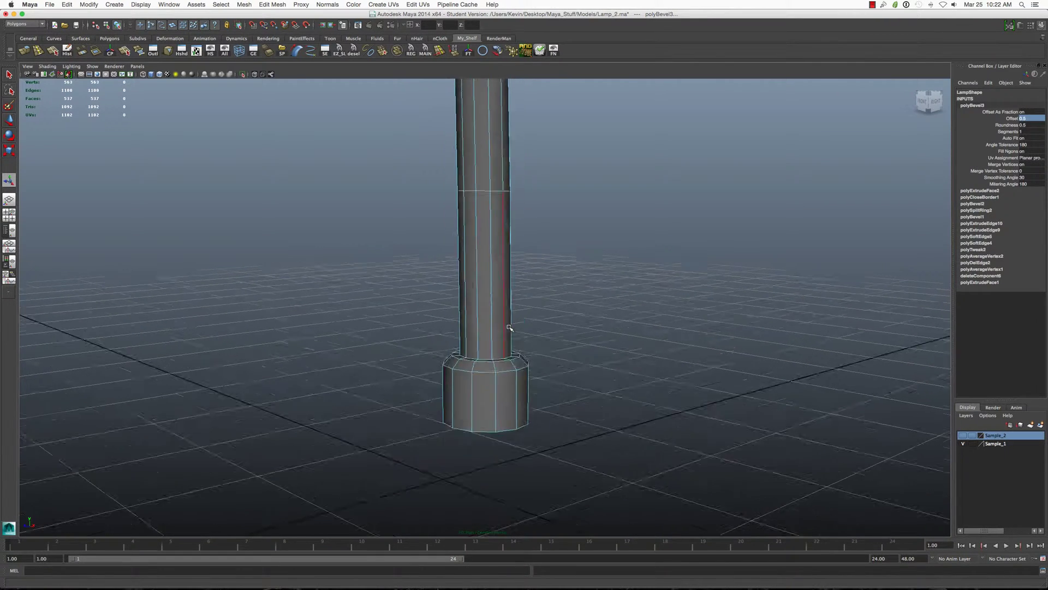
scroll(502, 329, down, 3)
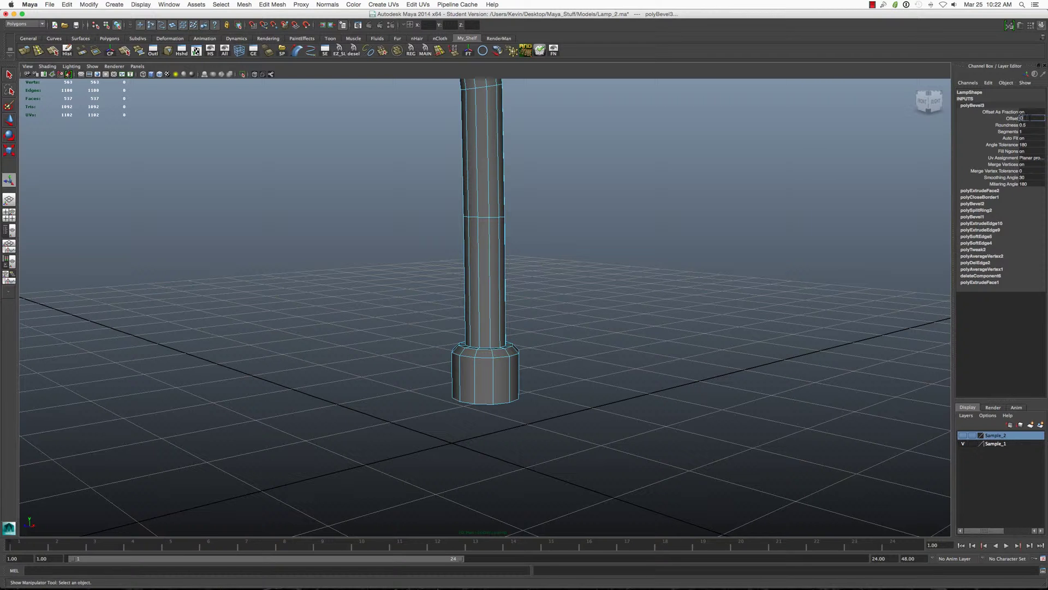
text(.4)
key(Return)
scroll(626, 303, up, 2)
scroll(619, 302, up, 2)
text(0.5)
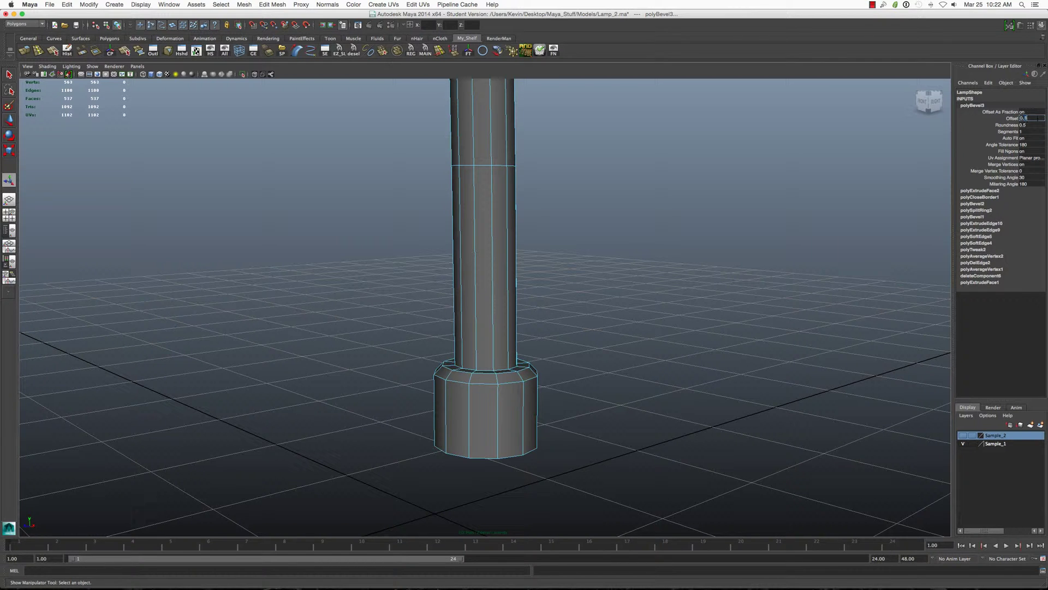
key(Return)
scroll(426, 409, down, 2)
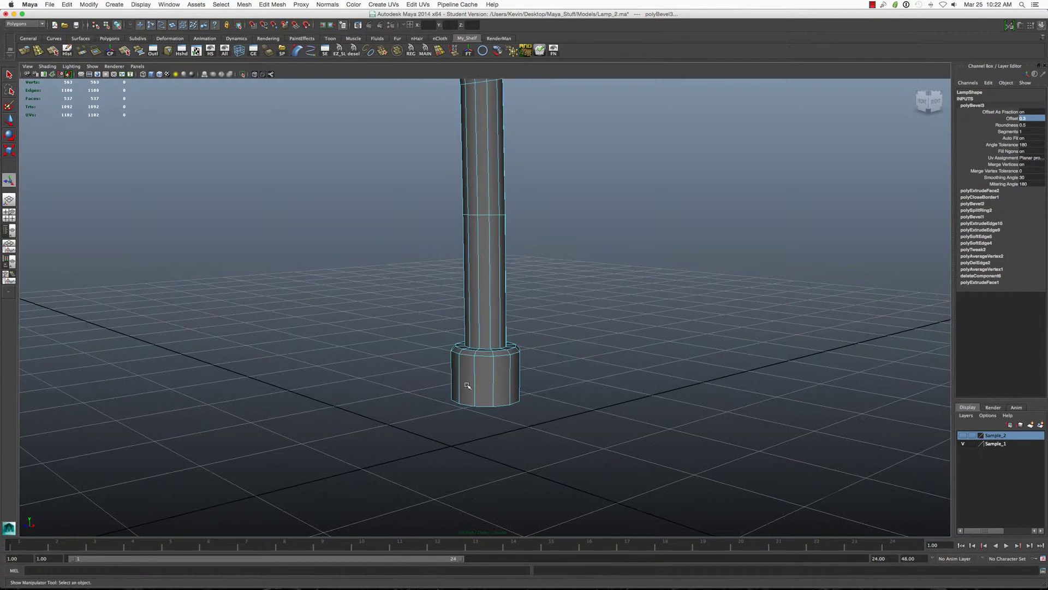
key(q)
alt+drag(503, 405, 503, 410)
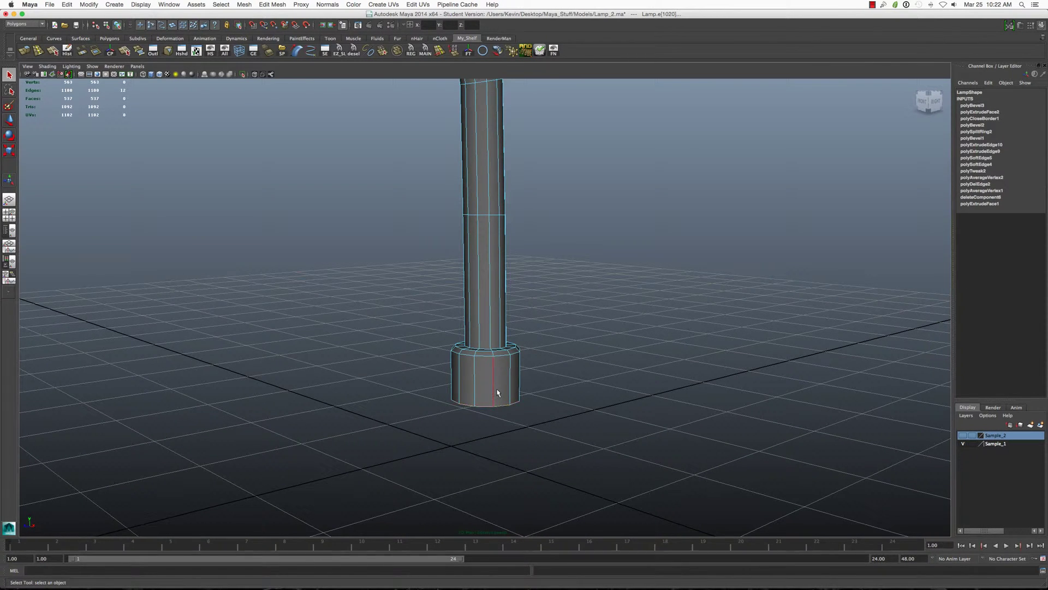
Step: Extrude the base's bottom edge, setting its Thickness back to 0
mouse_move(498, 374)
right_down()
mouse_move(521, 392)
mouse_move(563, 366)
right_up()
key(t)
click(522, 391)
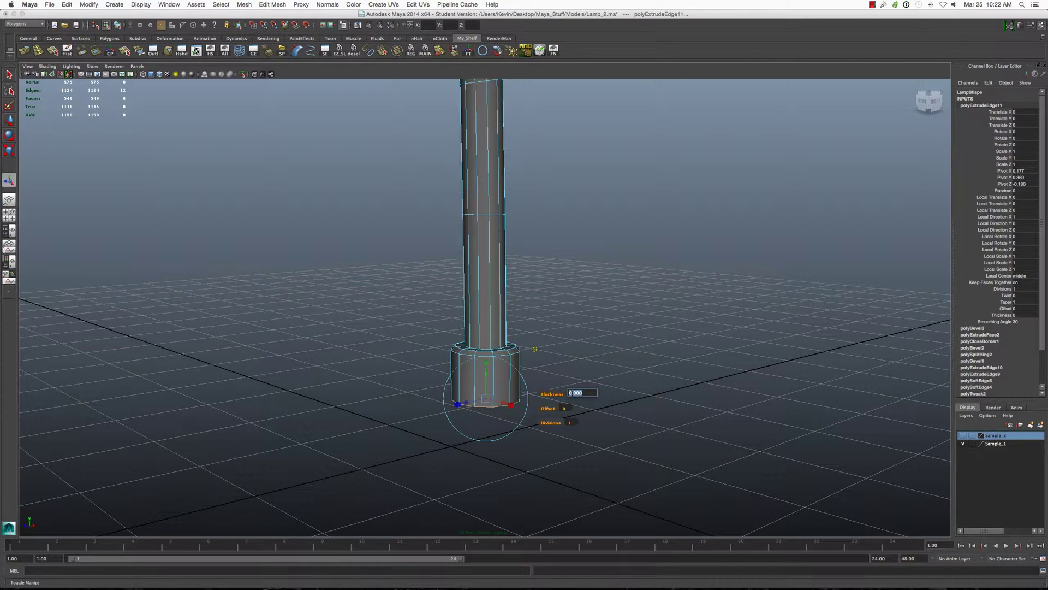
text(1)
key(Return)
text(0.1)
key(Return)
text(0.1)
key(Return)
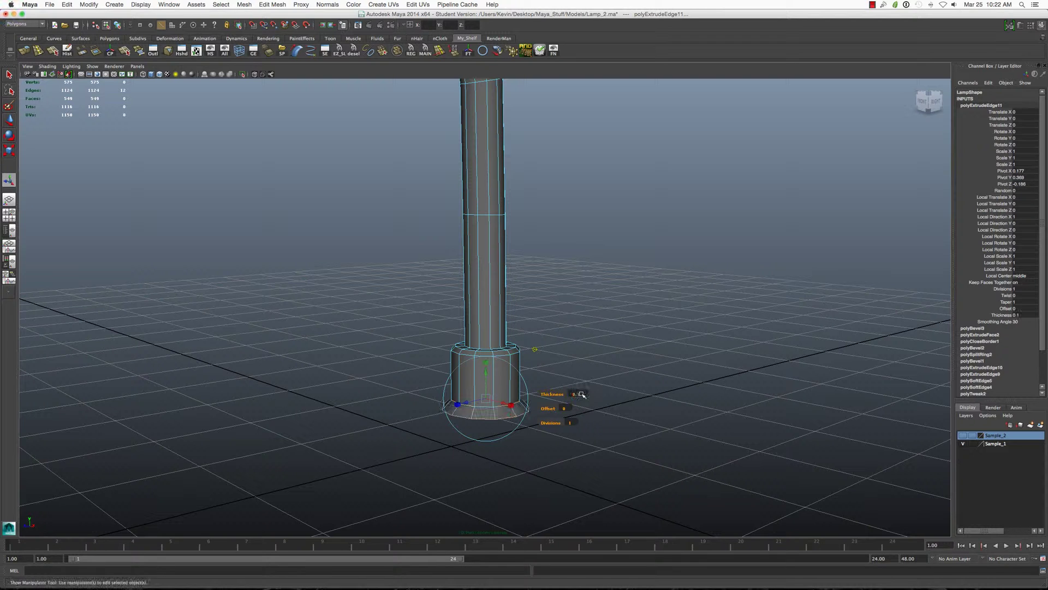
text(0)
key(Return)
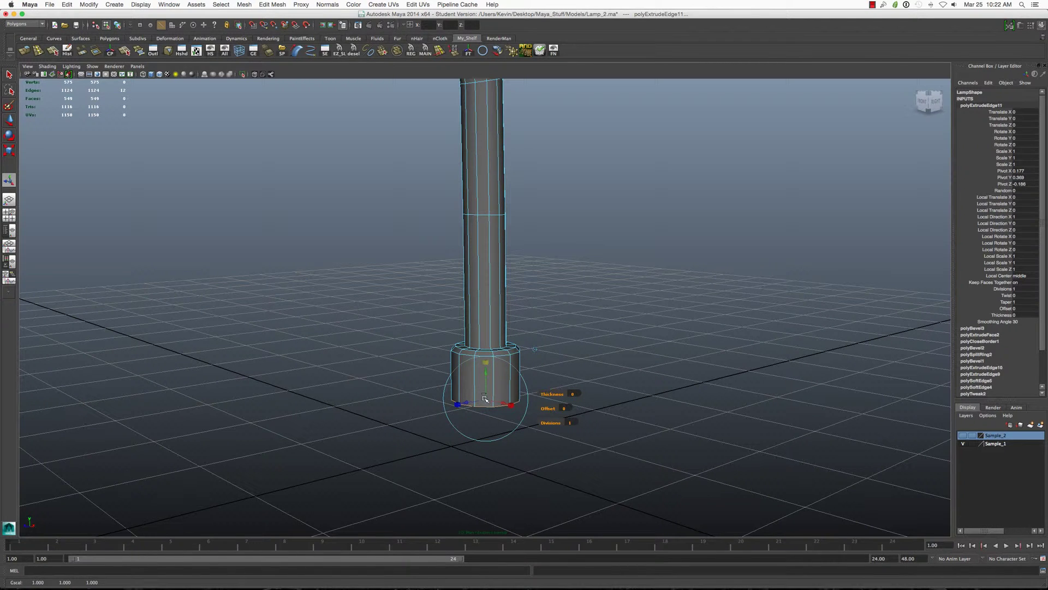
Step: Scale the extruded edge outward into a wide rim, undoing a reset and a thickness tweak
drag(485, 399, 540, 396)
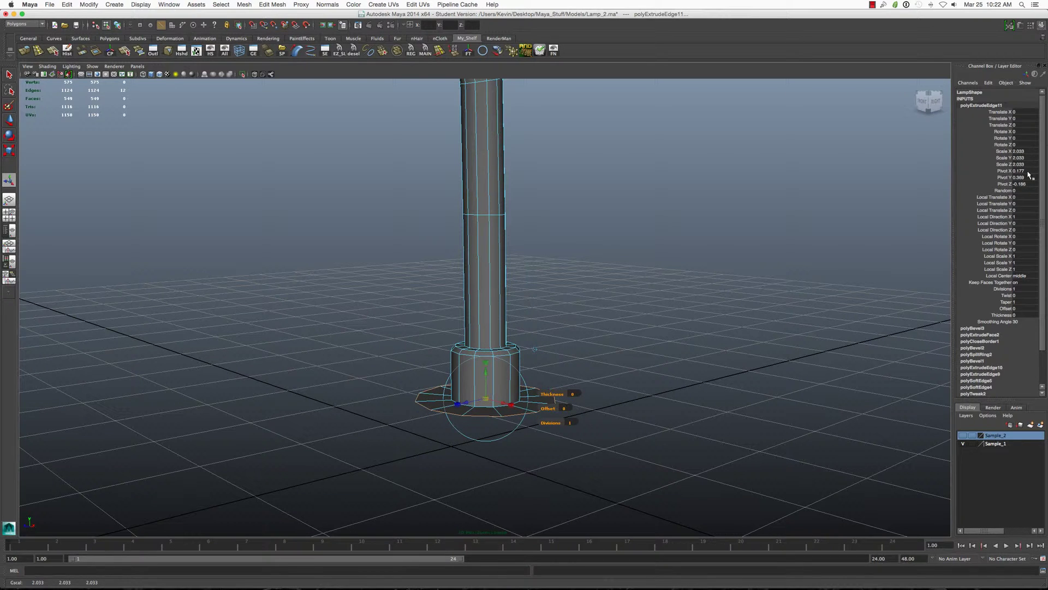
drag(1022, 153, 1025, 164)
key(Return)
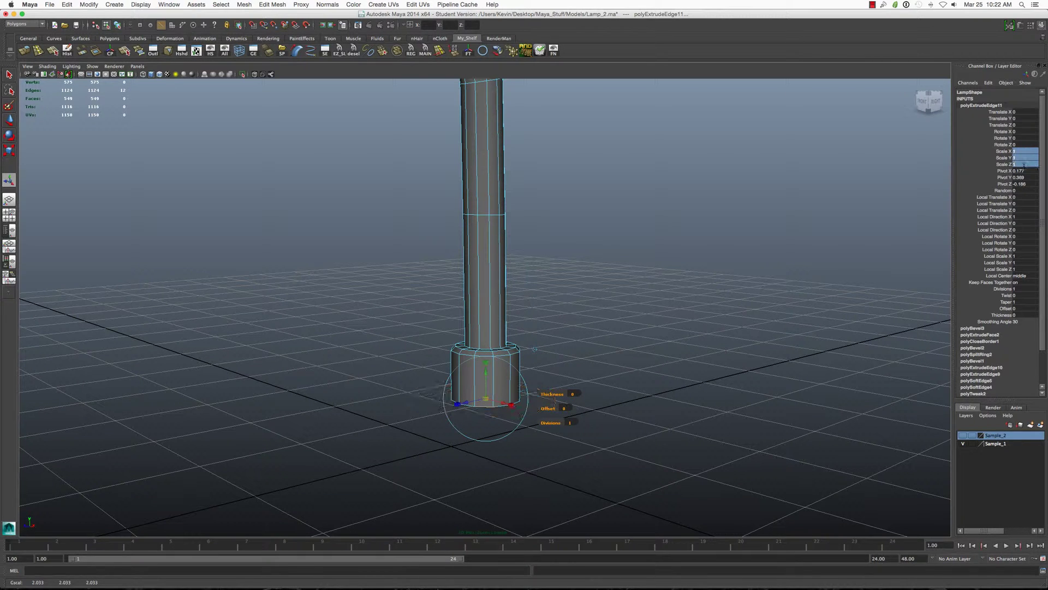
alt+drag(467, 320, 467, 319)
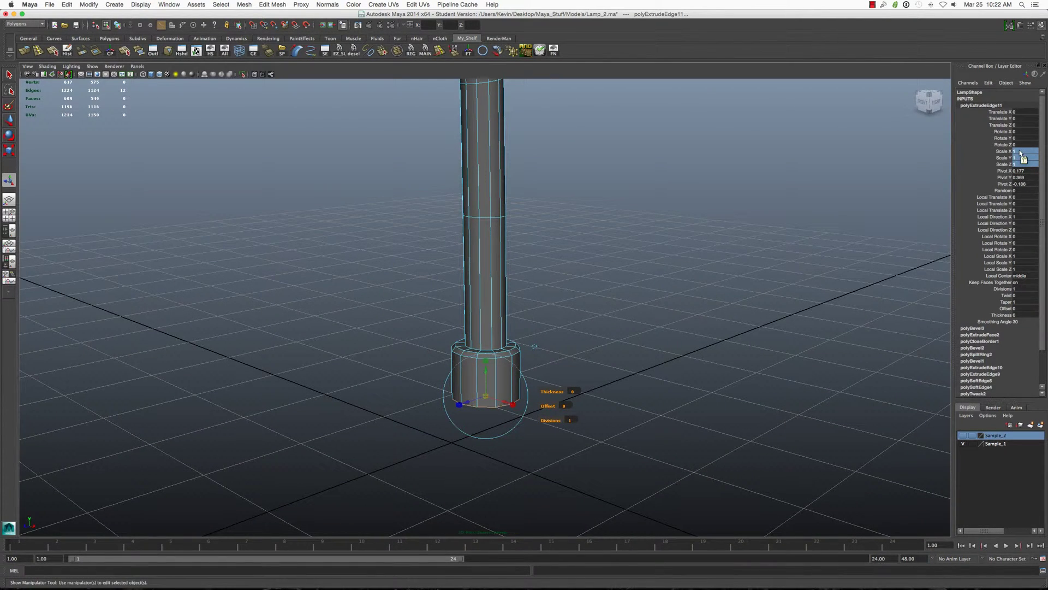
key(ctrl+z)
key(ctrl+z)
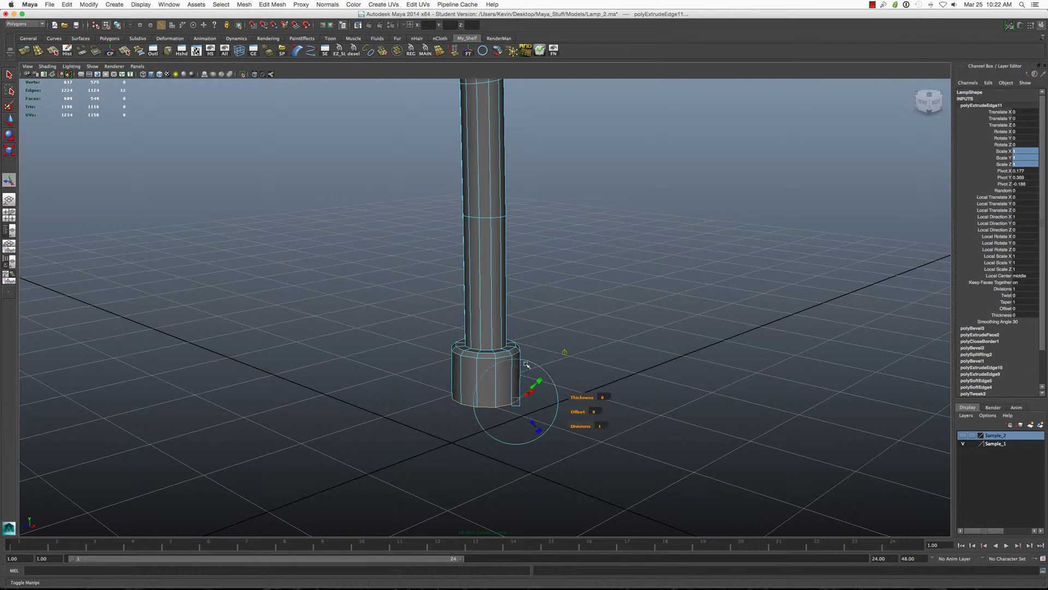
click(582, 398)
middle_drag(582, 397, 564, 352)
key(ctrl+z)
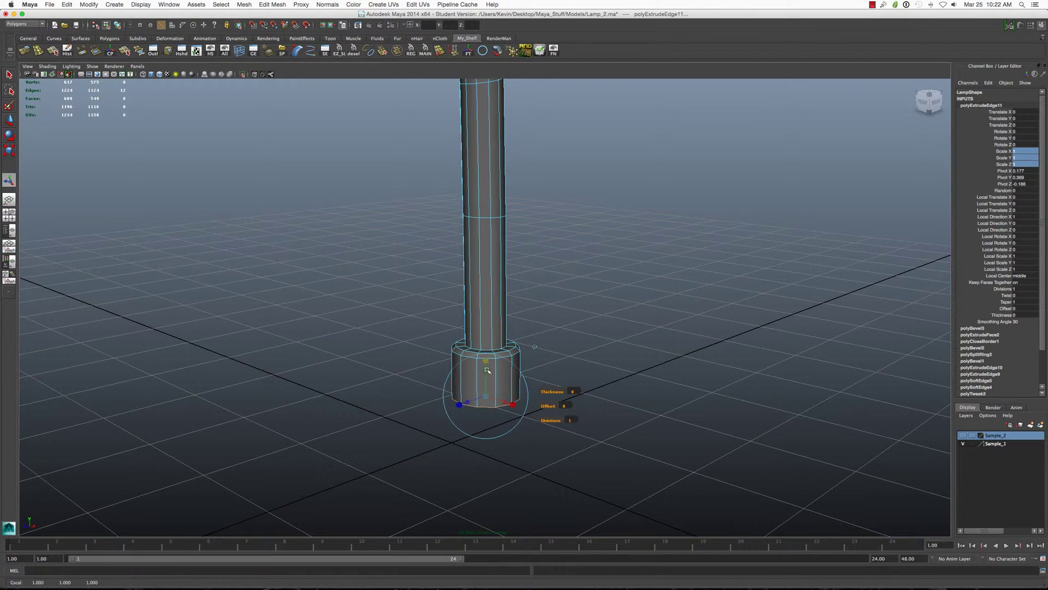
Step: Widen the flange outward to a scale of about 2.85
mouse_move(487, 386)
mouse_down()
mouse_move(528, 398)
mouse_move(808, 335)
mouse_move(620, 322)
mouse_up()
key(t)
scroll(641, 326, down, 5)
scroll(787, 280, up, 5)
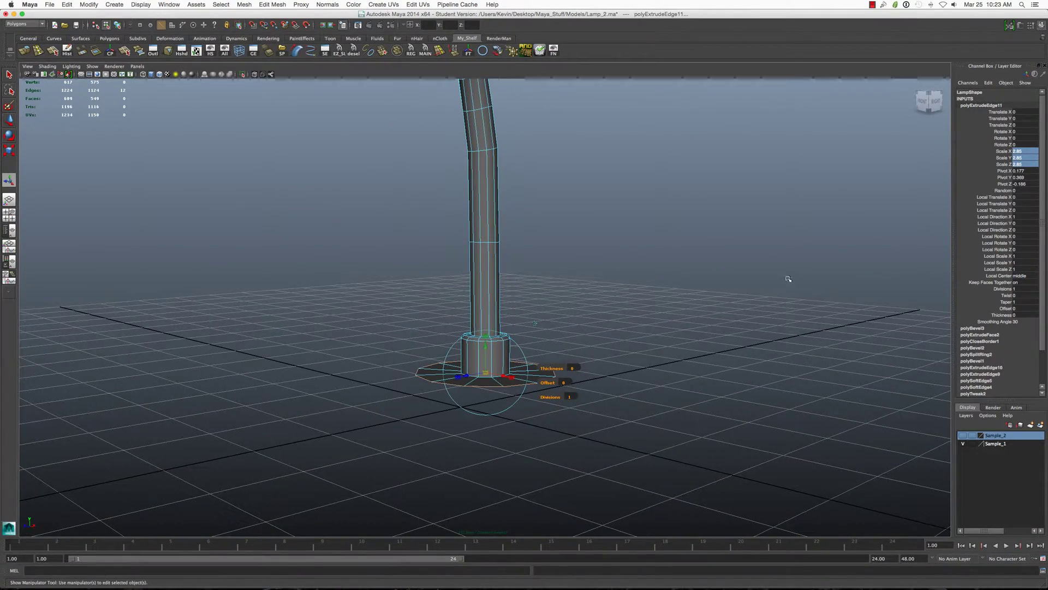
click(1018, 150)
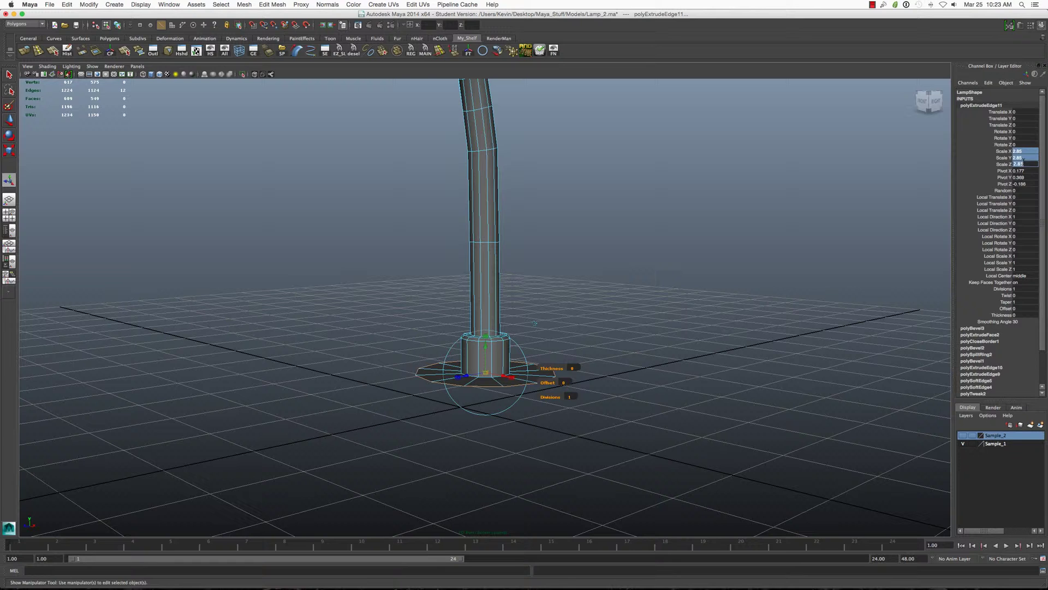
text(3)
key(q)
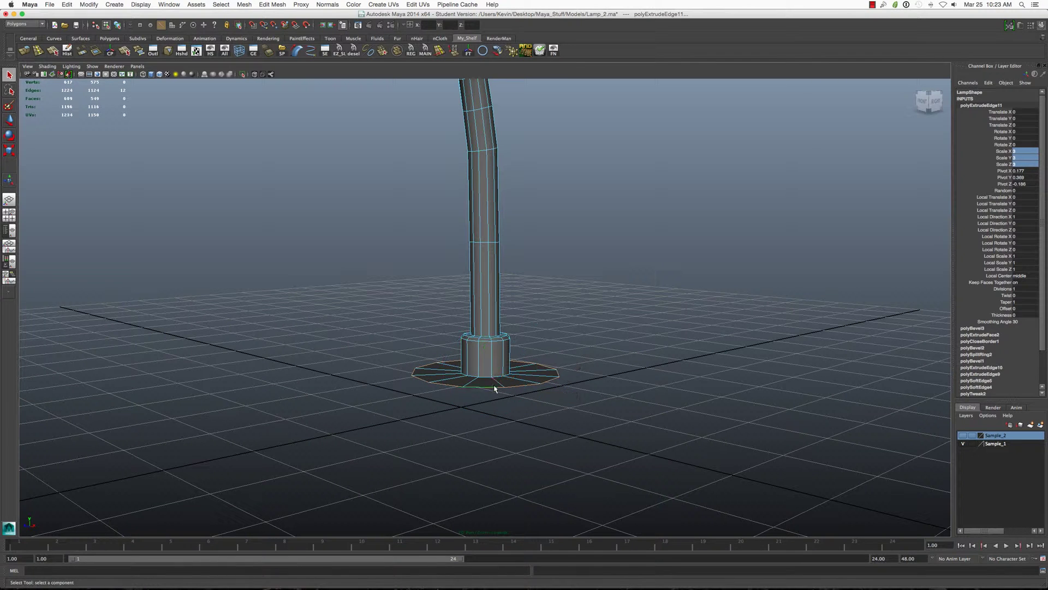
Step: Extrude the flange's outer edge into a 0.5-thick slab, then undo it
shift+right_drag(497, 389, 559, 346)
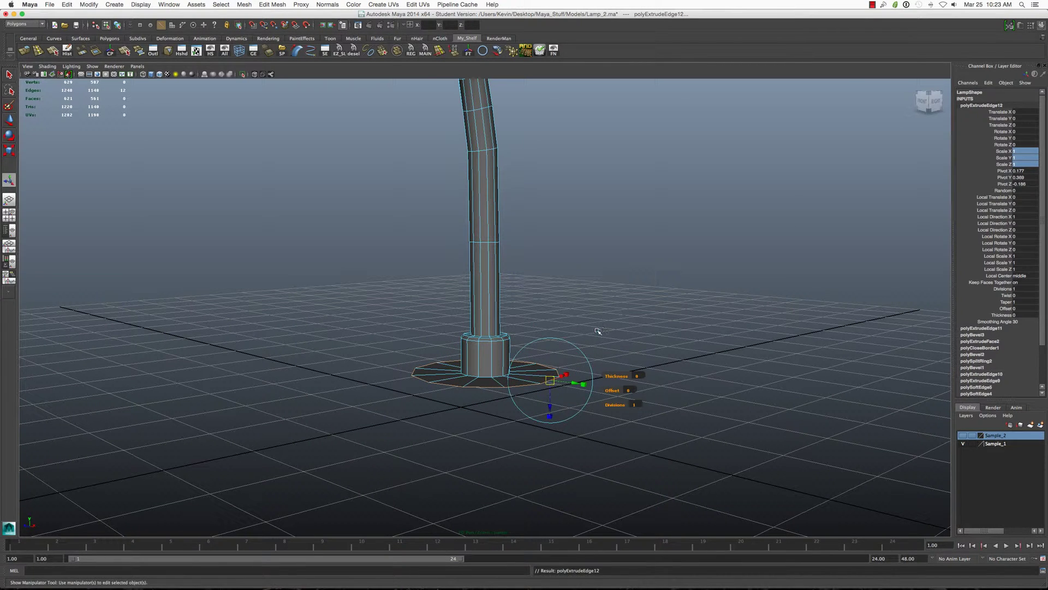
click(564, 376)
drag(488, 346, 488, 364)
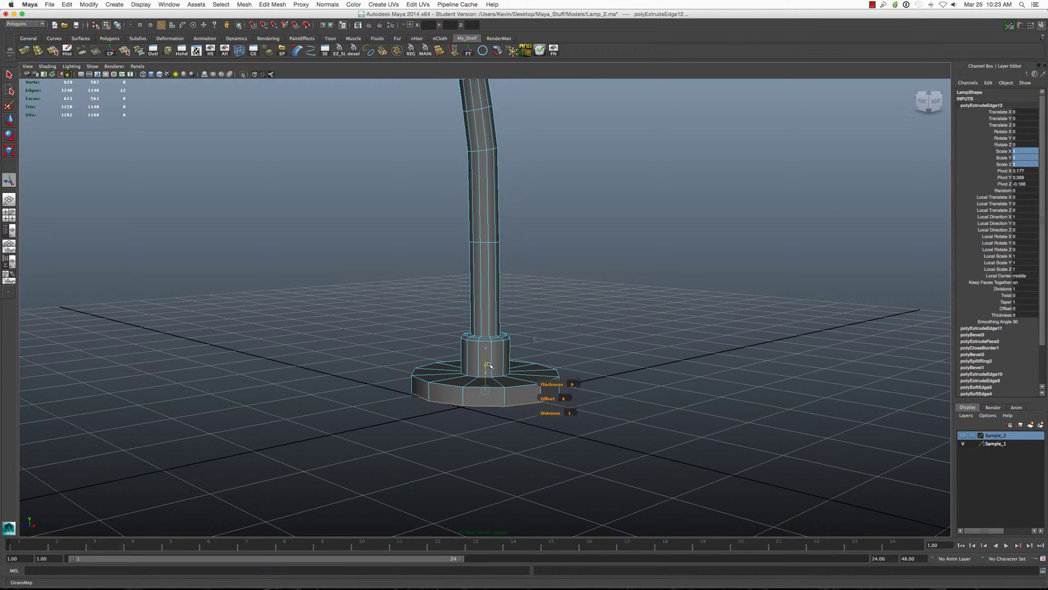
key(ctrl+z)
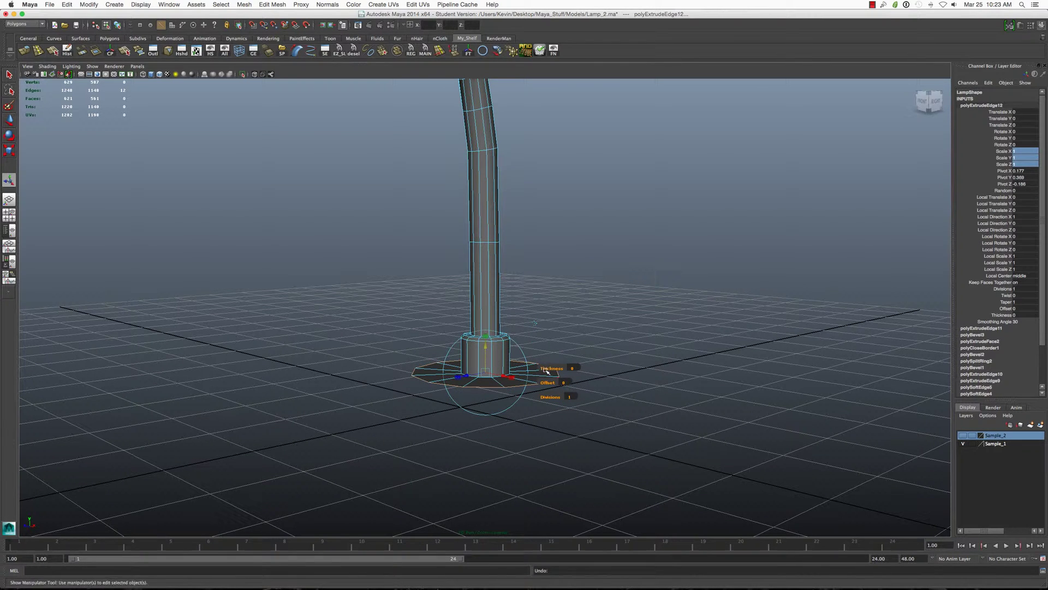
middle_drag(535, 322, 535, 323)
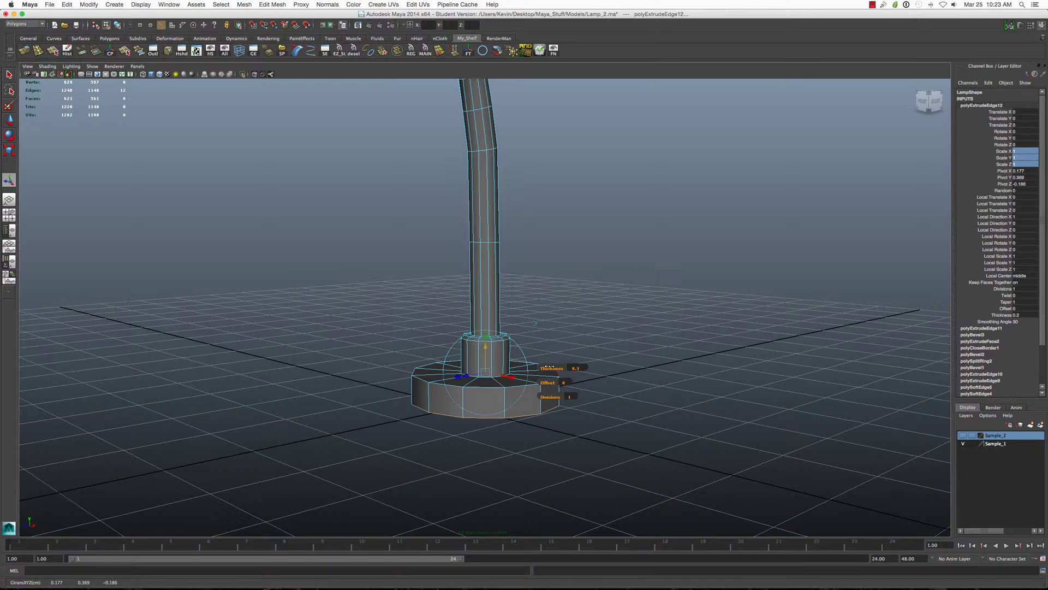
alt+drag(550, 366, 508, 368)
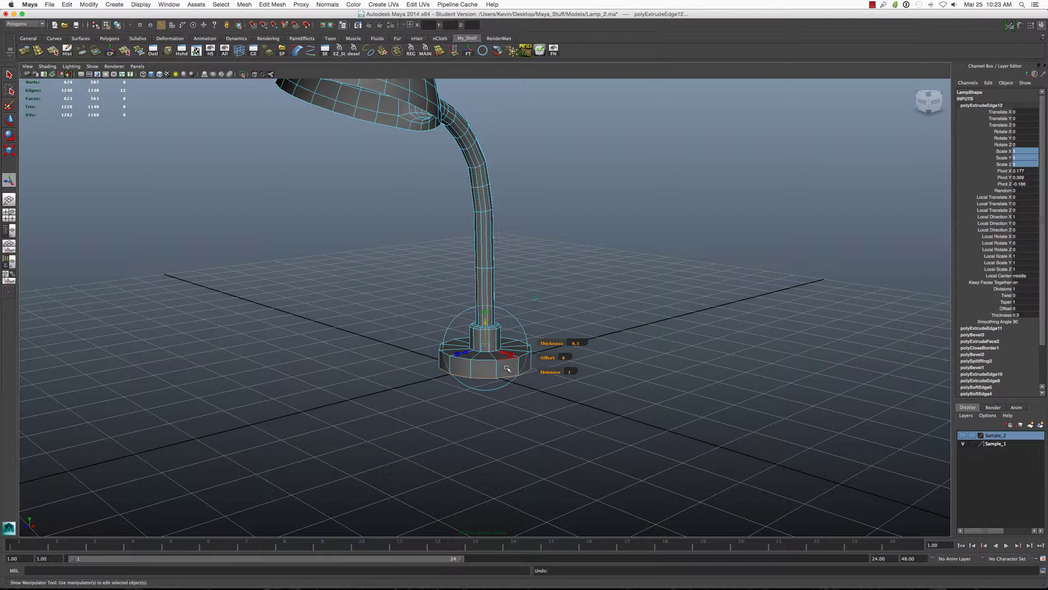
key(z)
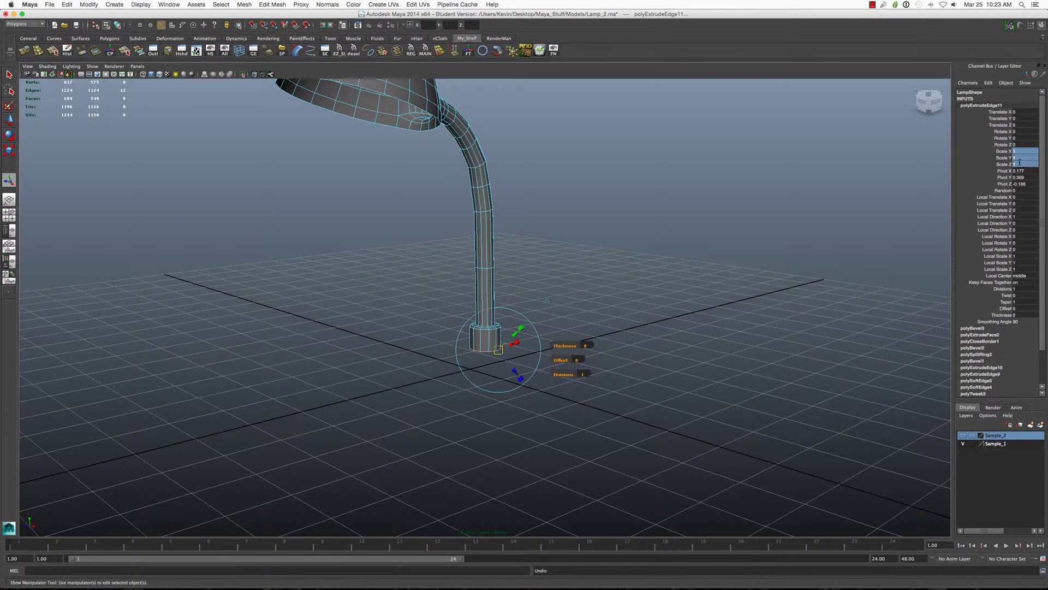
text(4)
Step: Widen the base flange to scale 4, then 5
key(Return)
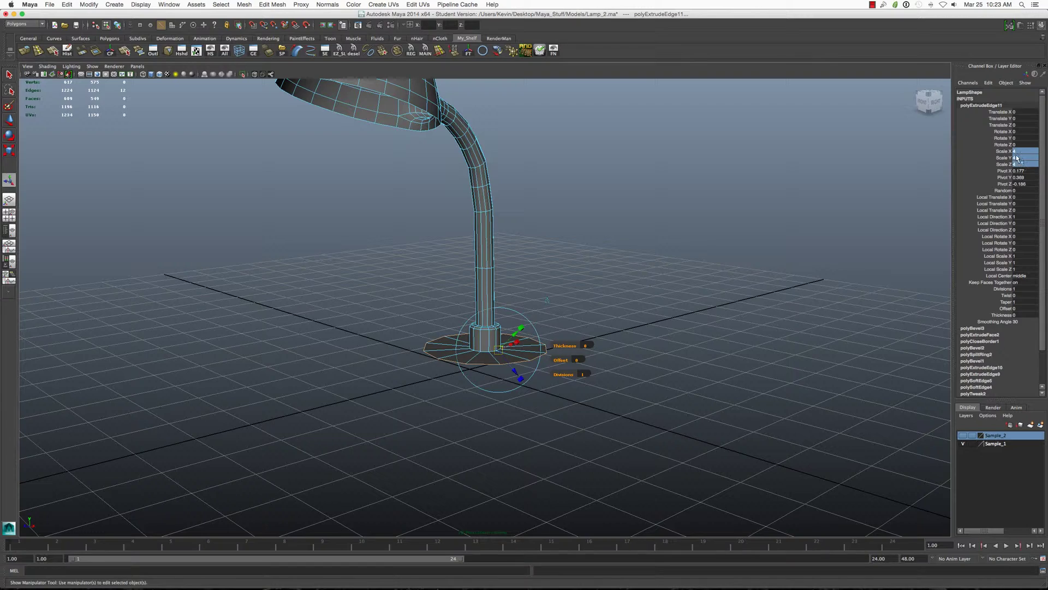
text(5)
key(Return)
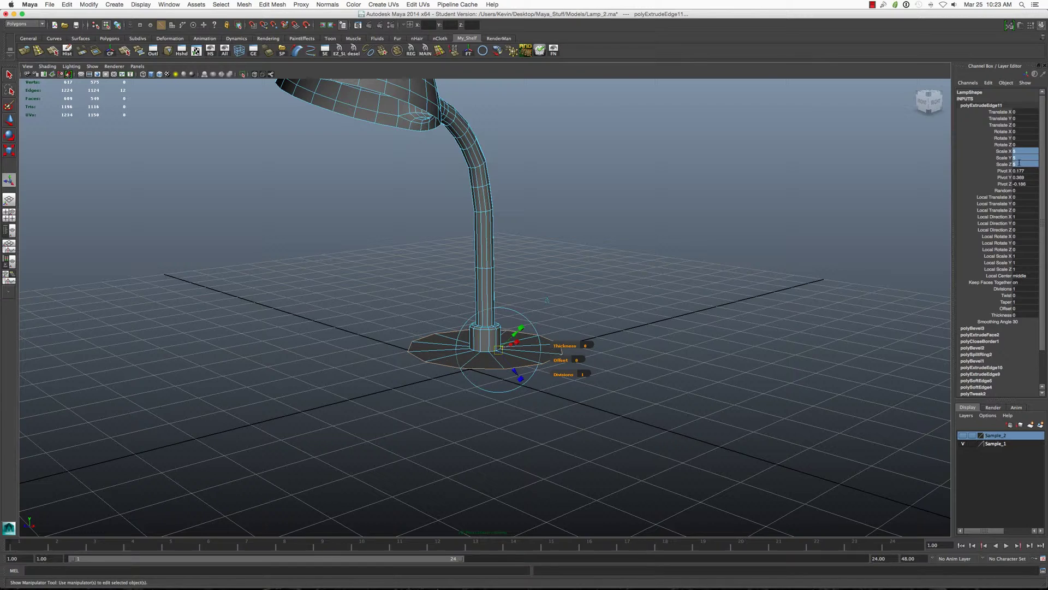
alt+right_drag(479, 312, 442, 328)
mouse_move(443, 329)
alt+mouse_down()
mouse_move(459, 246)
mouse_move(459, 328)
alt+mouse_up()
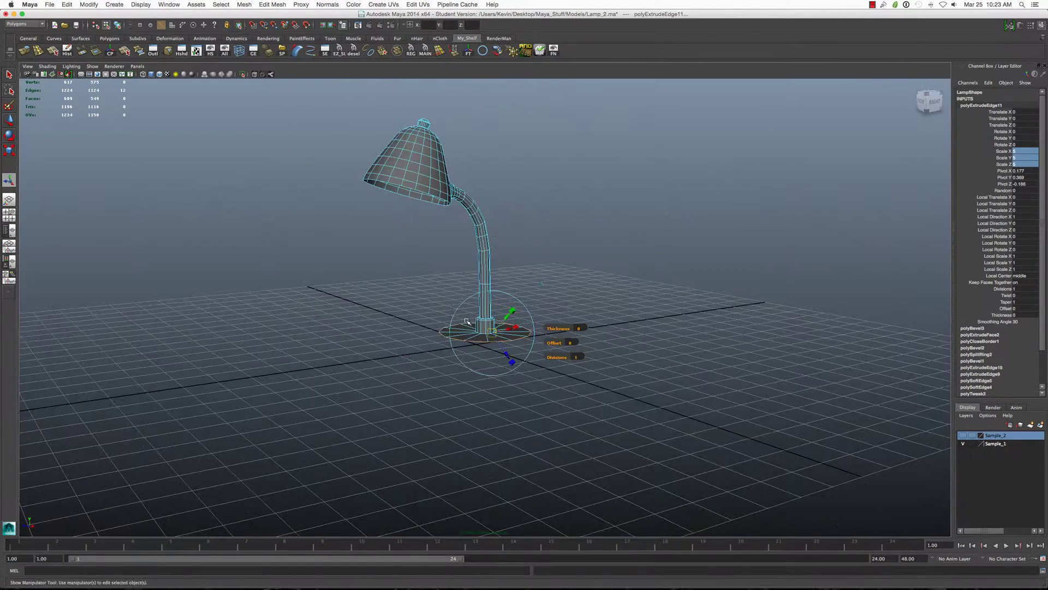
mouse_move(459, 328)
alt+right_down()
mouse_move(467, 322)
mouse_move(442, 336)
alt+right_up()
Step: Try extruding the base edge to 0.5 thickness, then undo it
key(ctrl+e)
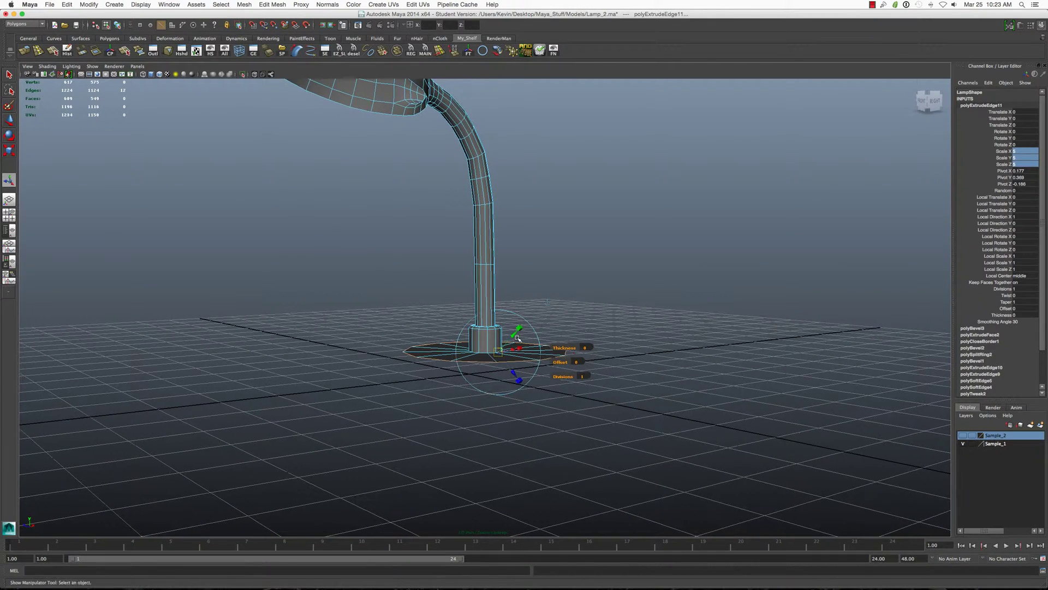
alt+right_drag(573, 311, 623, 292)
key(Insert)
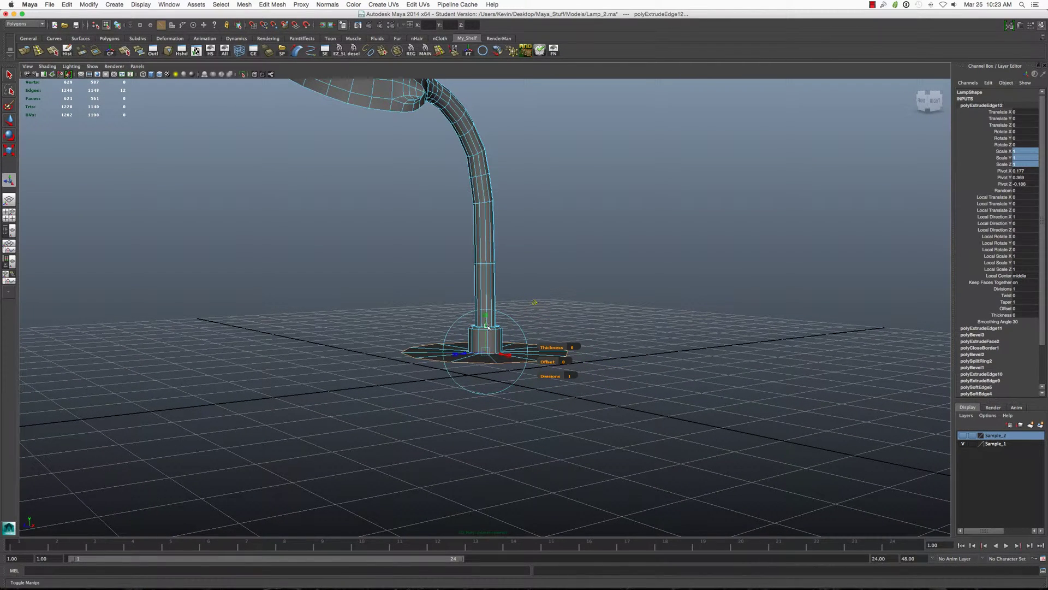
key(ctrl+z)
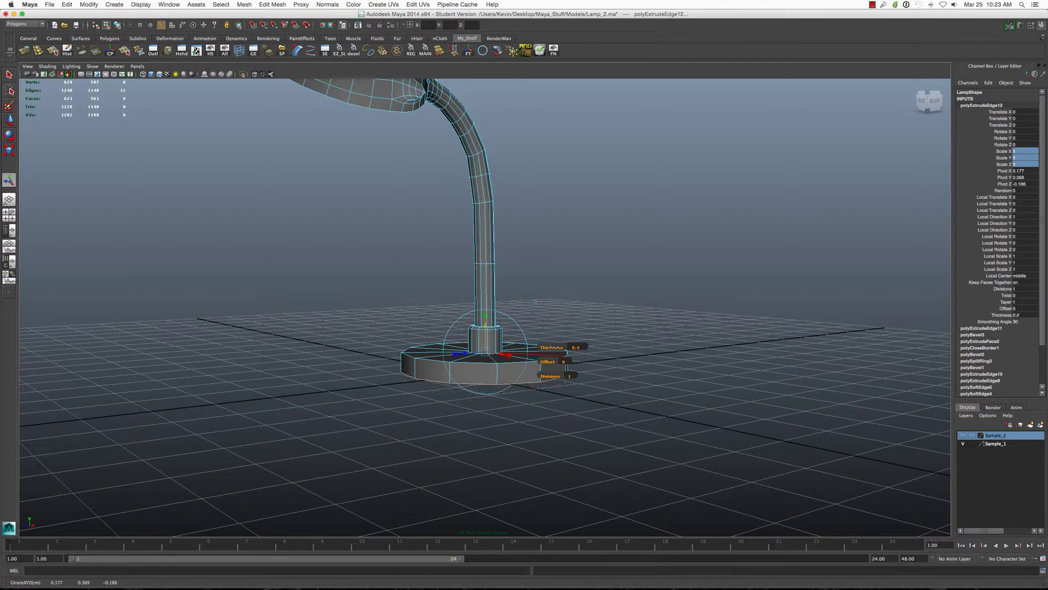
middle_drag(534, 303, 541, 302)
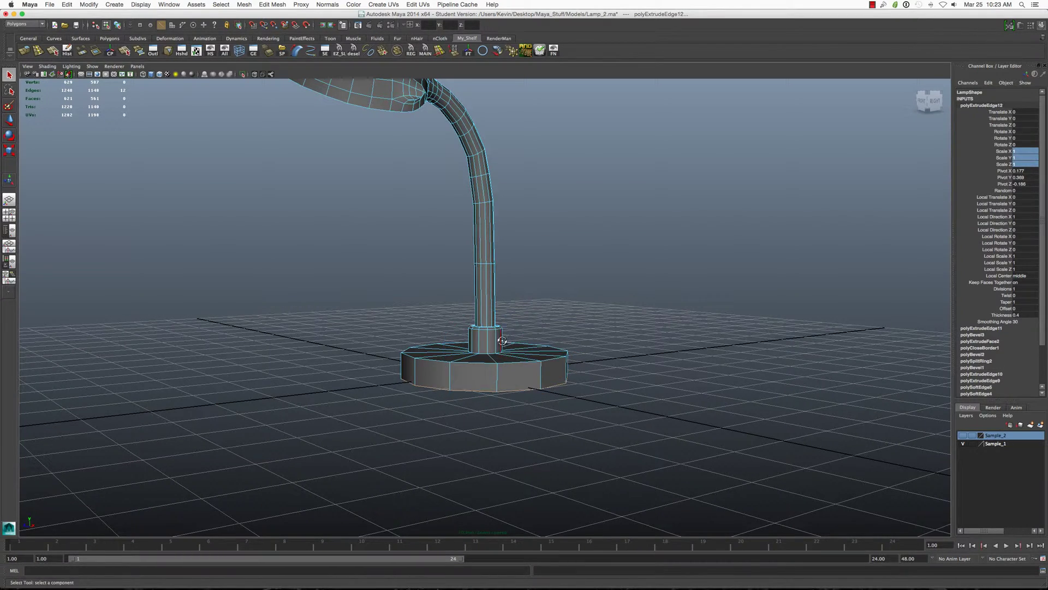
mouse_move(535, 302)
alt+mouse_down()
mouse_move(505, 350)
mouse_move(484, 351)
mouse_move(632, 348)
mouse_move(482, 358)
mouse_move(490, 372)
alt+mouse_up()
scroll(506, 351, down, 5)
scroll(484, 352, up, 5)
scroll(482, 358, up, 5)
key(ctrl+z)
text(4.5)
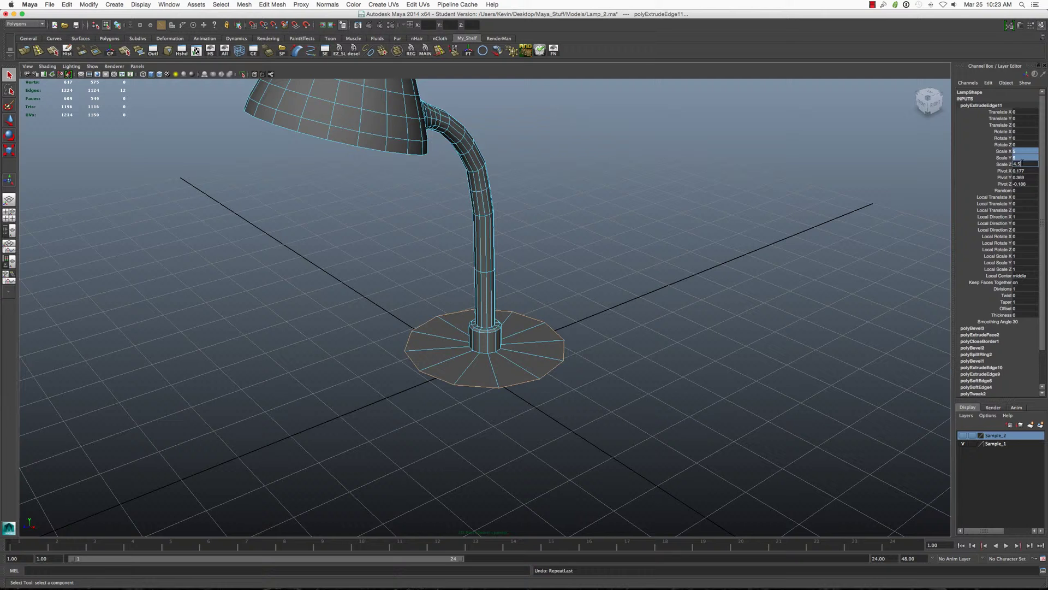
Step: Commit a flange scale of 4.5 and extrude the base edges for a 0.4 thickness
key(Return)
alt+drag(673, 273, 827, 231)
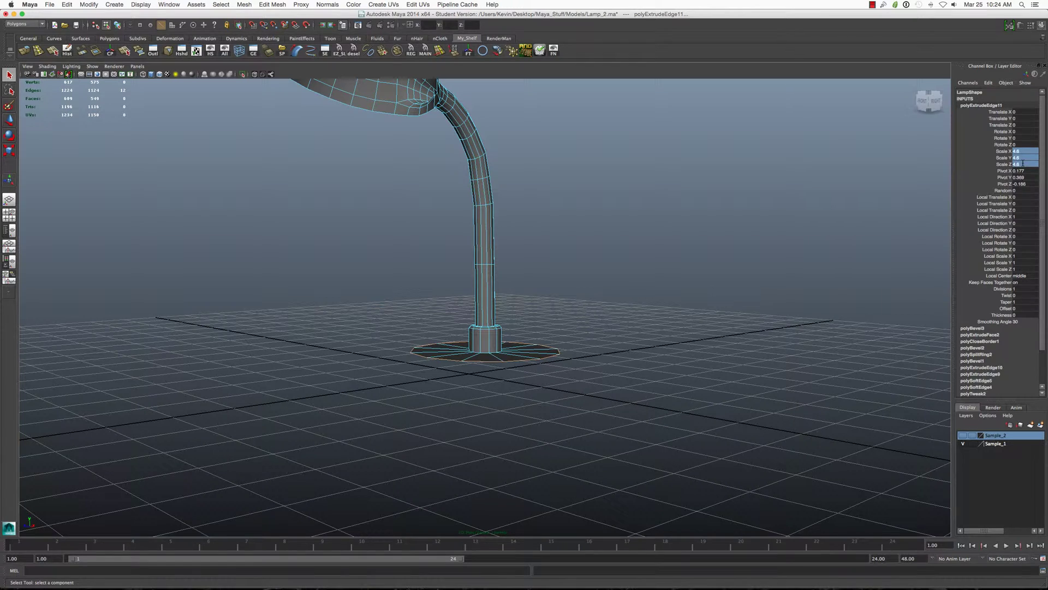
alt+drag(417, 307, 491, 344)
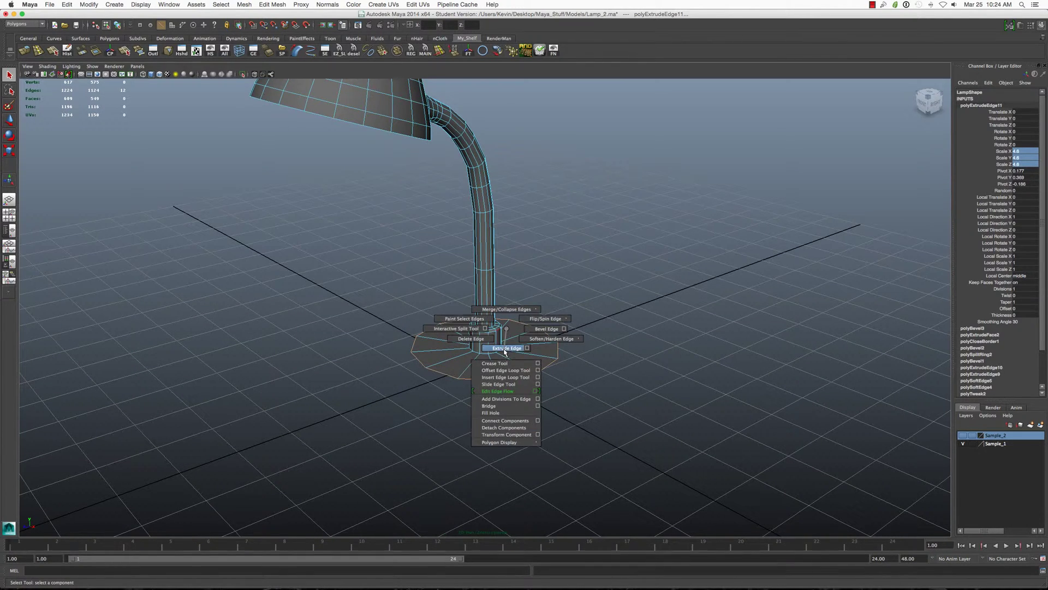
shift+right_drag(496, 340, 490, 335)
alt+drag(490, 334, 604, 308)
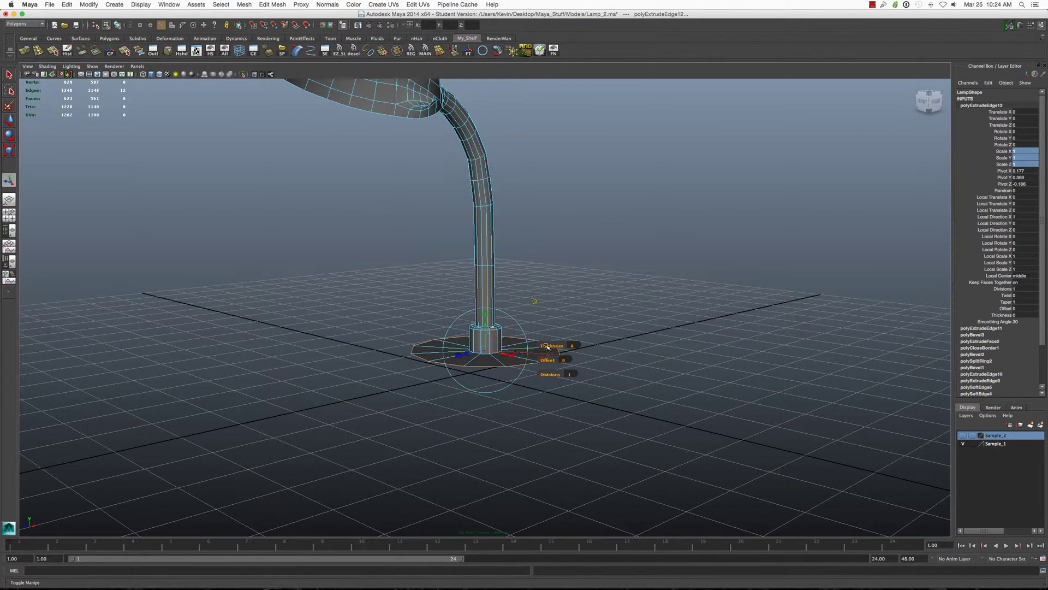
click(547, 346)
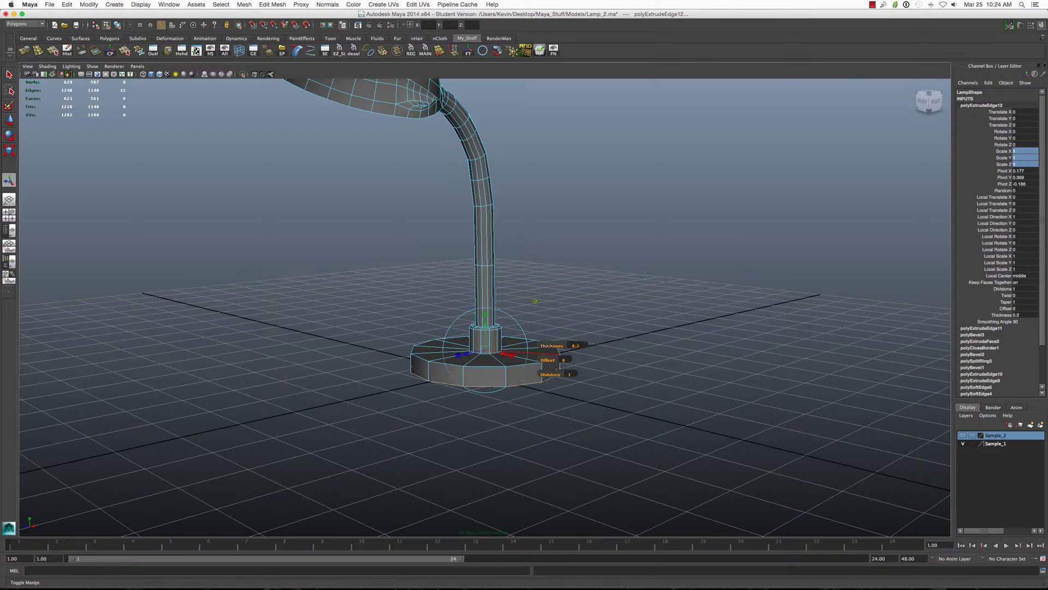
scroll(519, 341, down, 6)
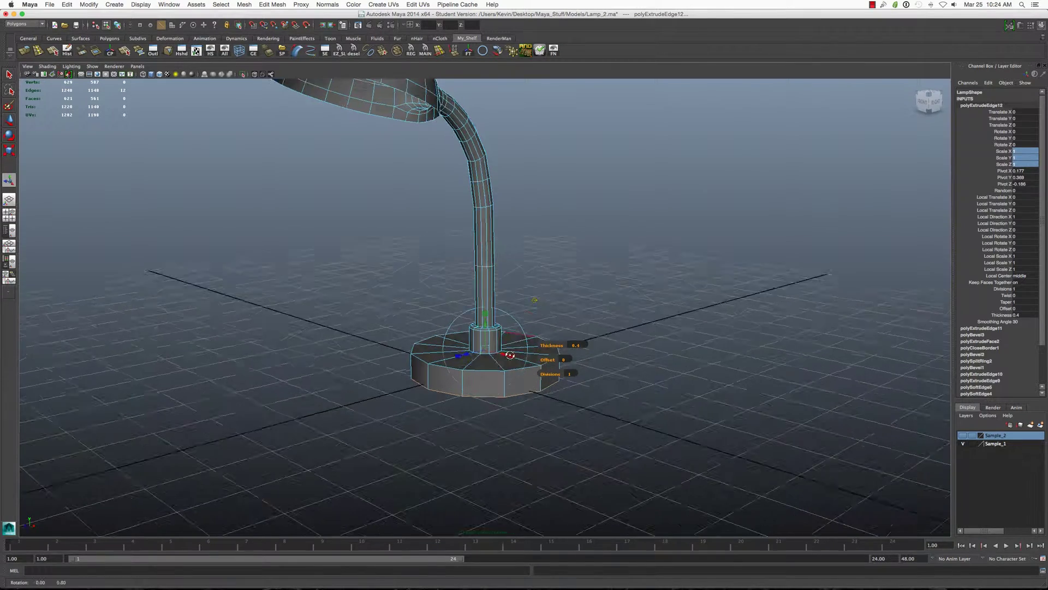
key(q)
click(552, 282)
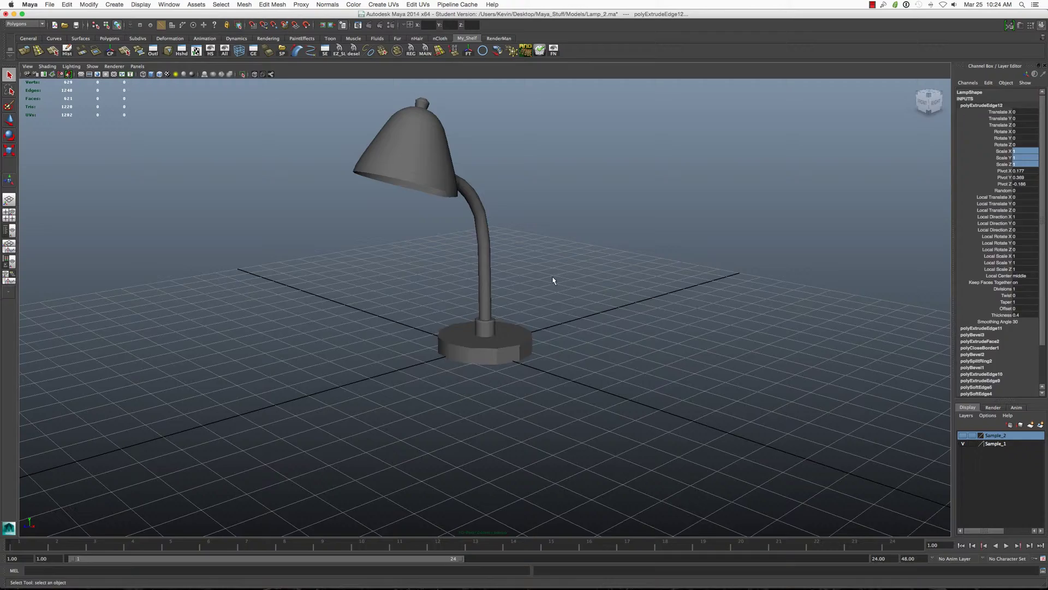
scroll(531, 320, up, 3)
scroll(527, 330, up, 4)
scroll(525, 342, up, 3)
scroll(526, 341, down, 4)
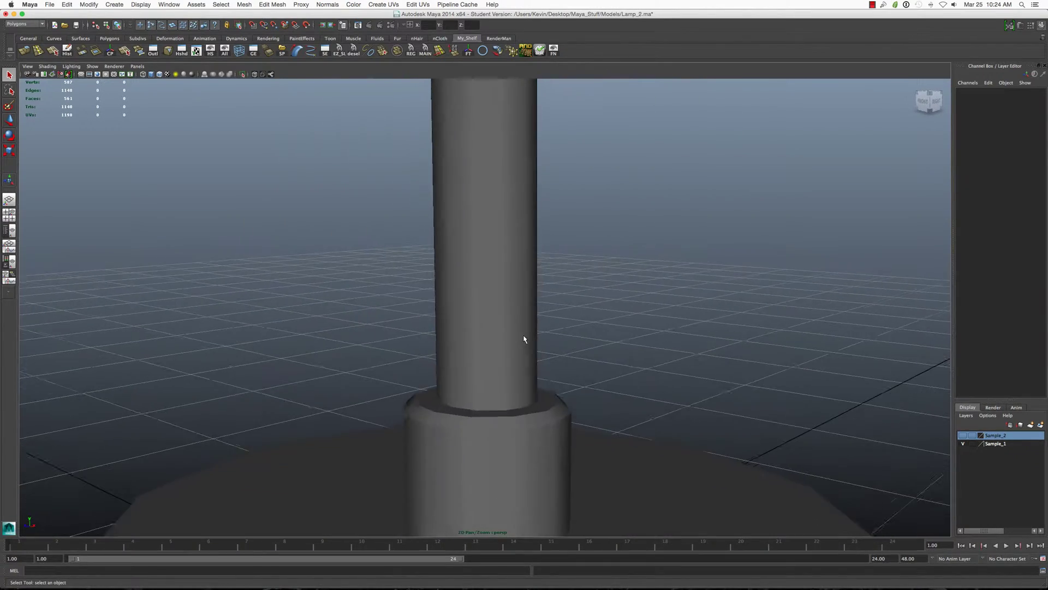
scroll(525, 339, down, 2)
alt+drag(526, 339, 524, 333)
scroll(525, 333, down, 2)
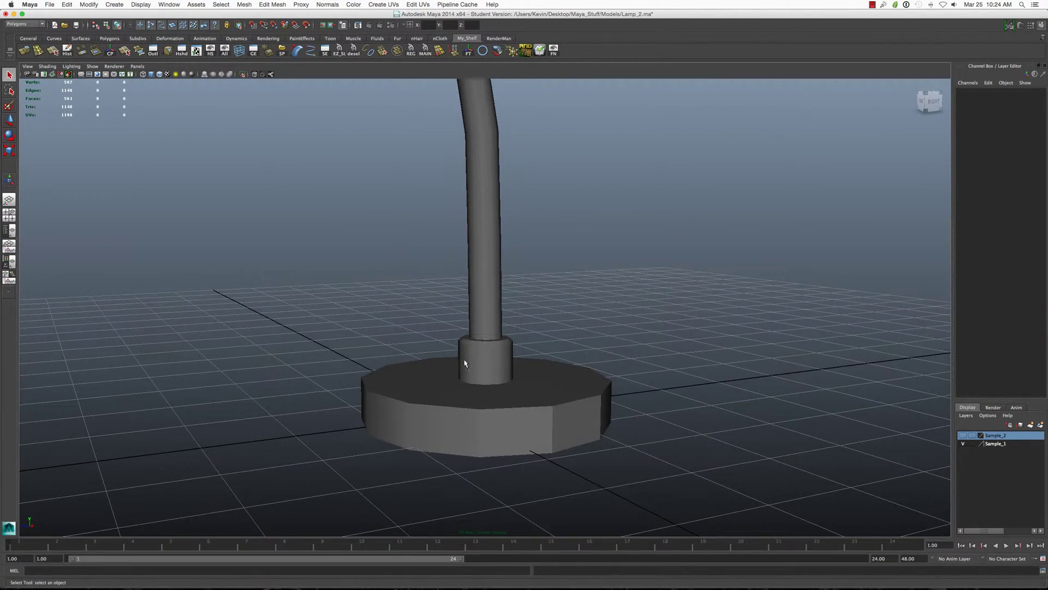
scroll(508, 345, down, 1)
scroll(497, 352, down, 2)
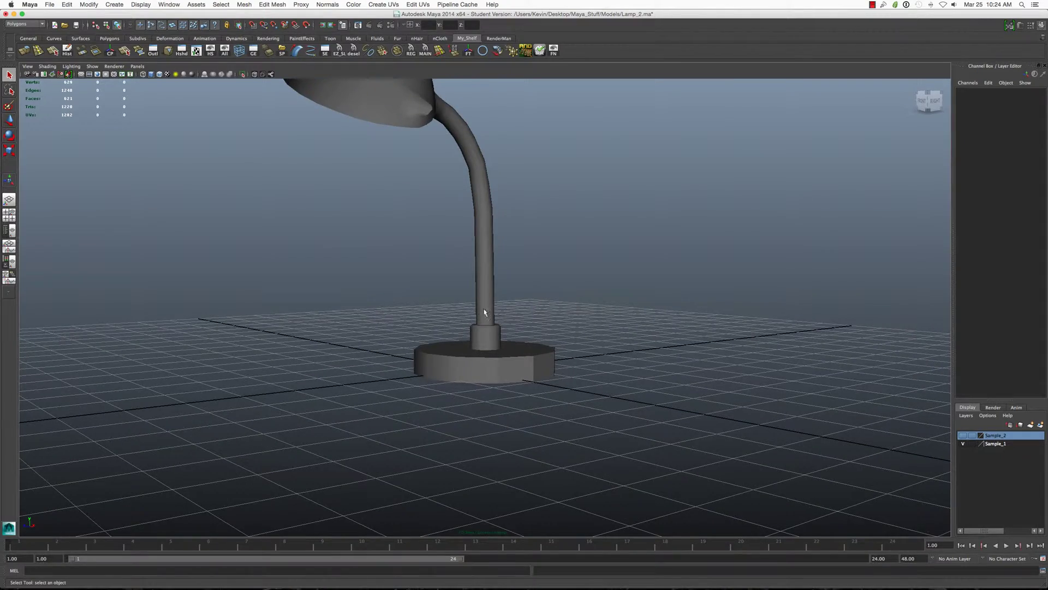
mouse_move(496, 352)
alt+mouse_down()
mouse_move(494, 328)
mouse_move(495, 392)
alt+mouse_up()
click(492, 346)
scroll(494, 328, up, 3)
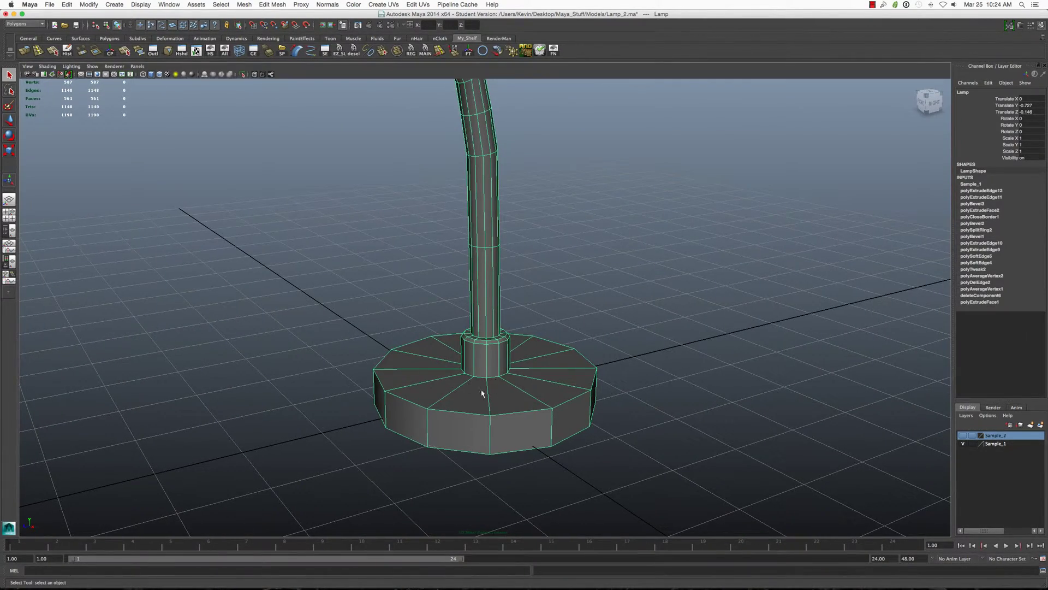
right_drag(482, 393, 507, 367)
click(495, 377)
scroll(495, 377, up, 2)
click(507, 367)
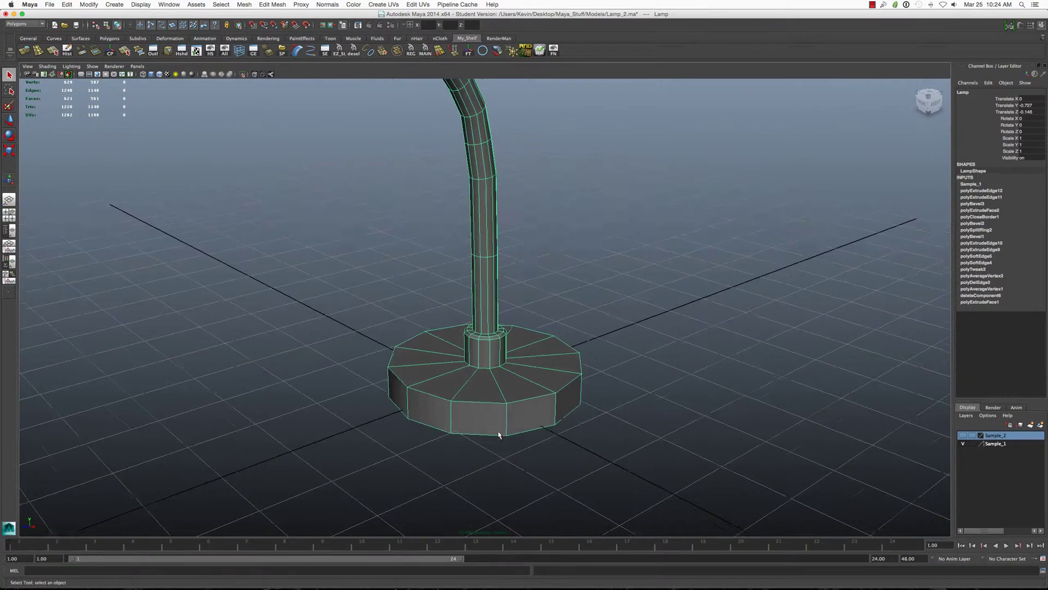
scroll(498, 436, up, 3)
right_drag(491, 377, 503, 391)
click(500, 403)
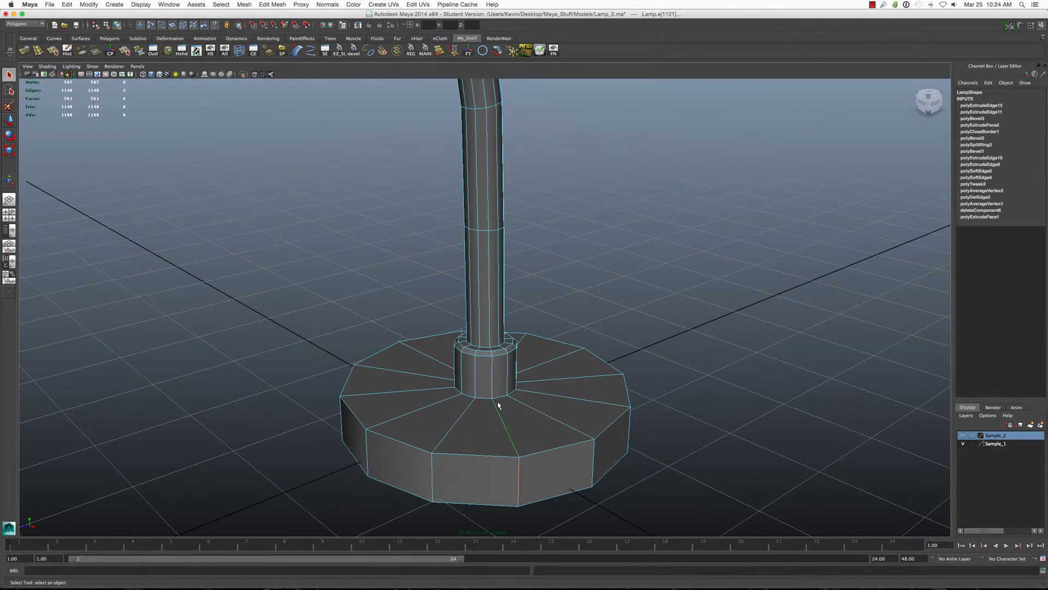
alt+drag(498, 404, 499, 404)
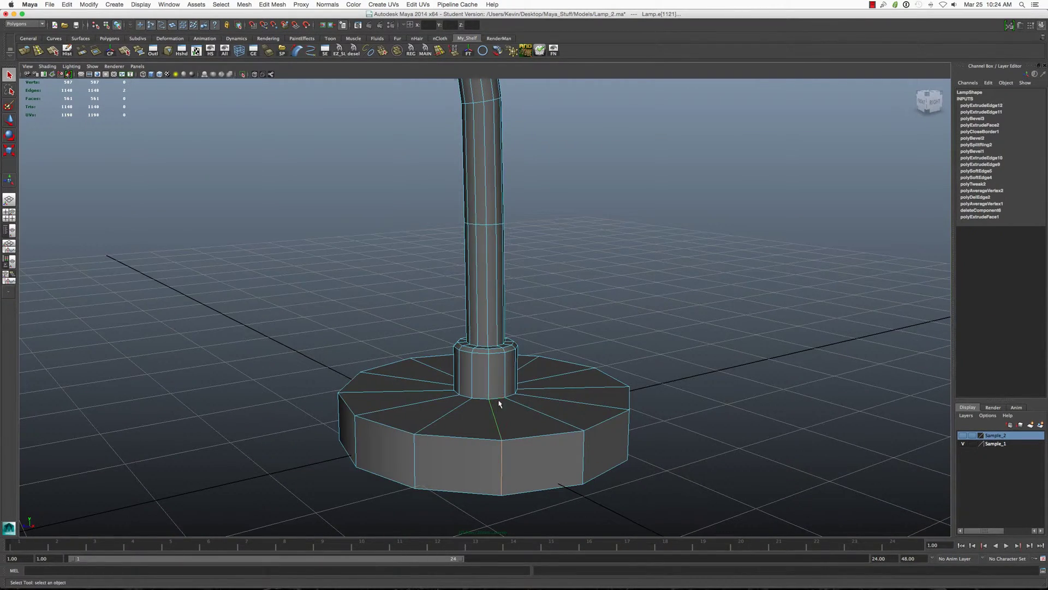
double_click(499, 403)
shift+right_drag(509, 404, 498, 399)
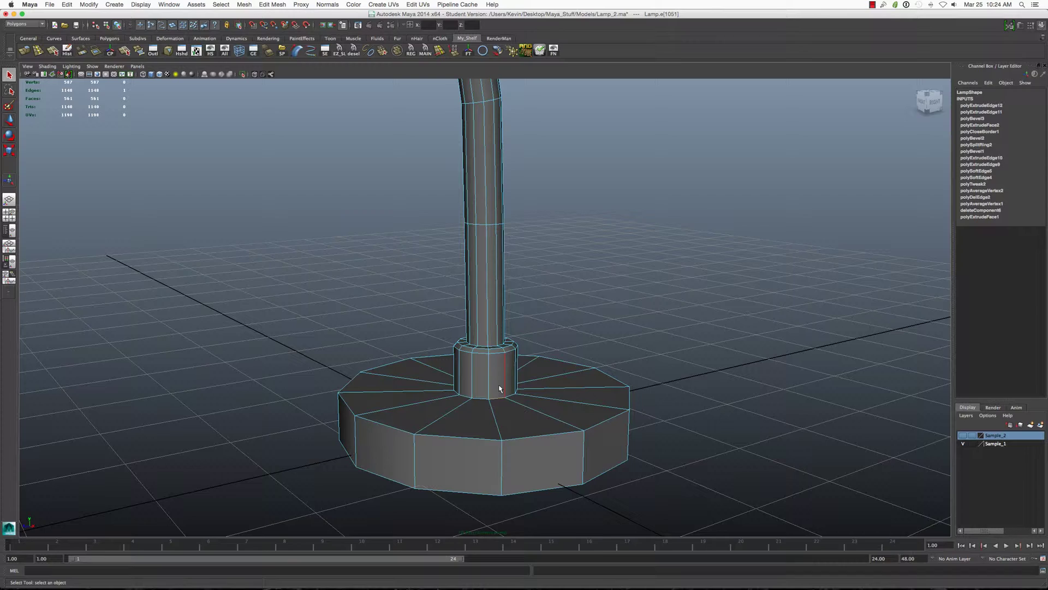
right_drag(500, 389, 479, 425)
alt+drag(479, 427, 504, 373)
Step: Select and delete the ring of faces around the base underside's centre
click(508, 377)
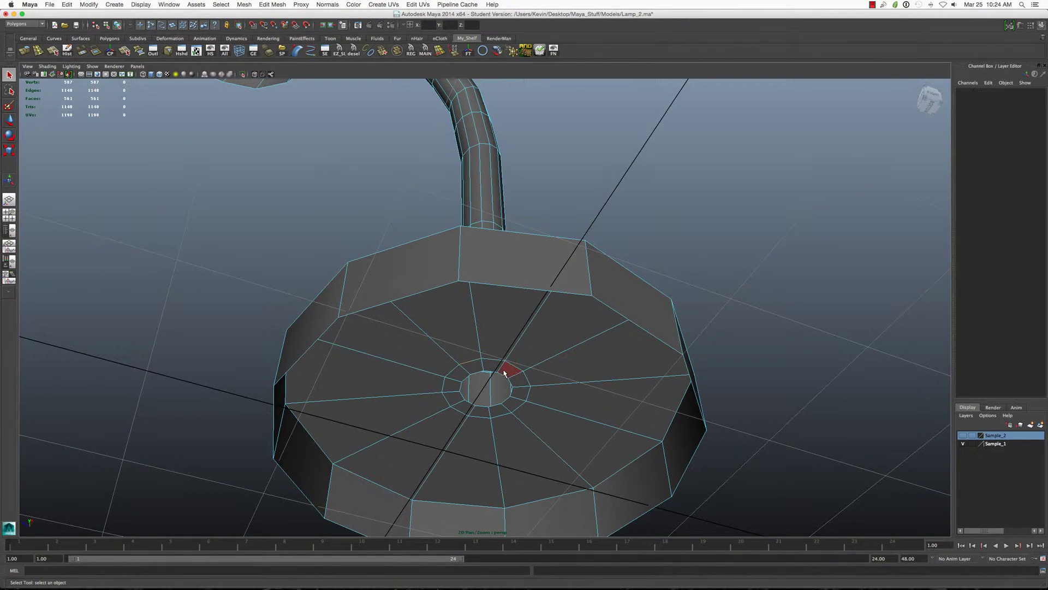
shift+click(463, 410)
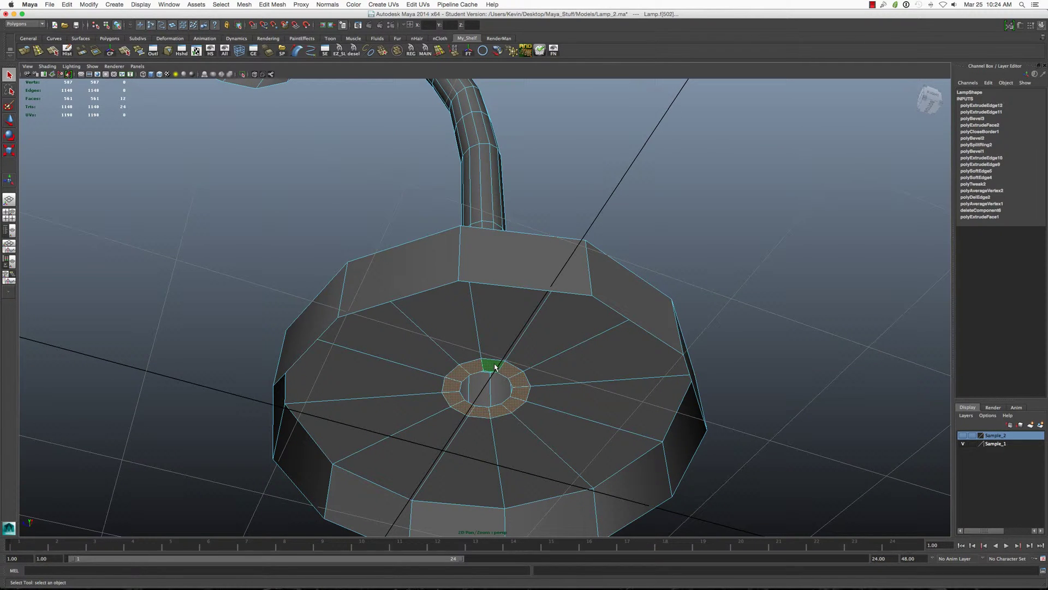
key(Delete)
alt+drag(495, 366, 501, 429)
right_drag(502, 402, 501, 389)
Step: Try bevelling the foot's edges, then undo the bevels
click(495, 421)
alt+drag(494, 420, 501, 412)
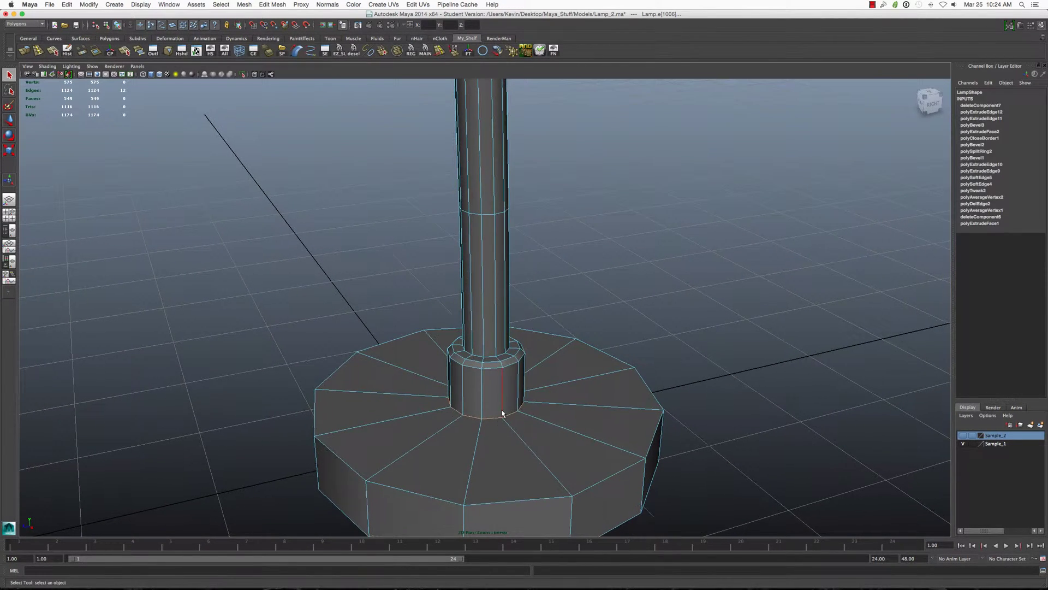
shift+right_drag(501, 412, 523, 410)
mouse_move(523, 409)
alt+mouse_down()
mouse_move(516, 401)
mouse_move(503, 417)
alt+mouse_up()
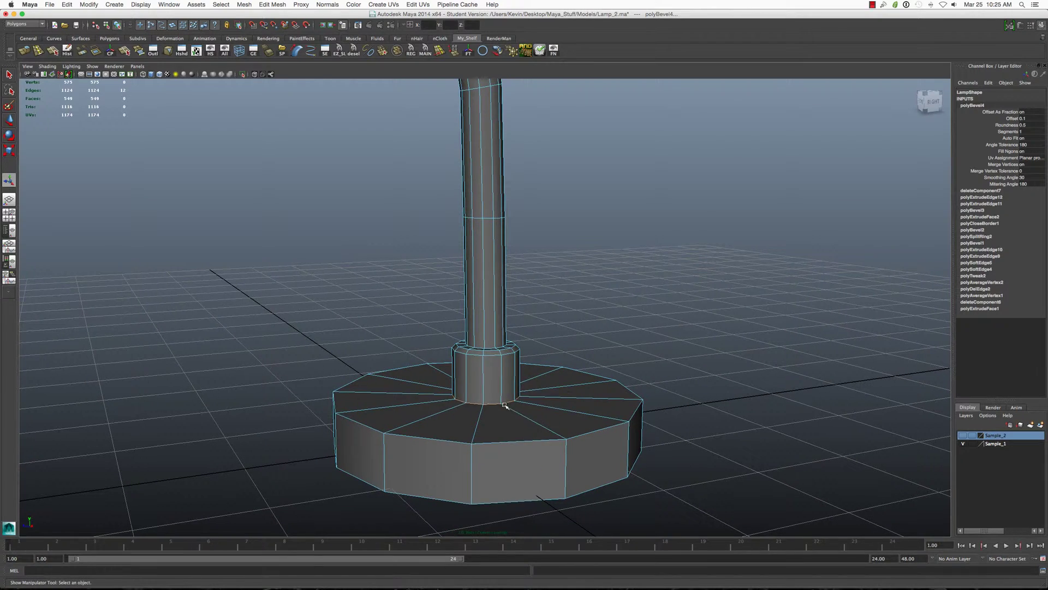
shift+right_drag(502, 417, 524, 407)
scroll(524, 406, up, 3)
key(ctrl+z)
key(ctrl+z)
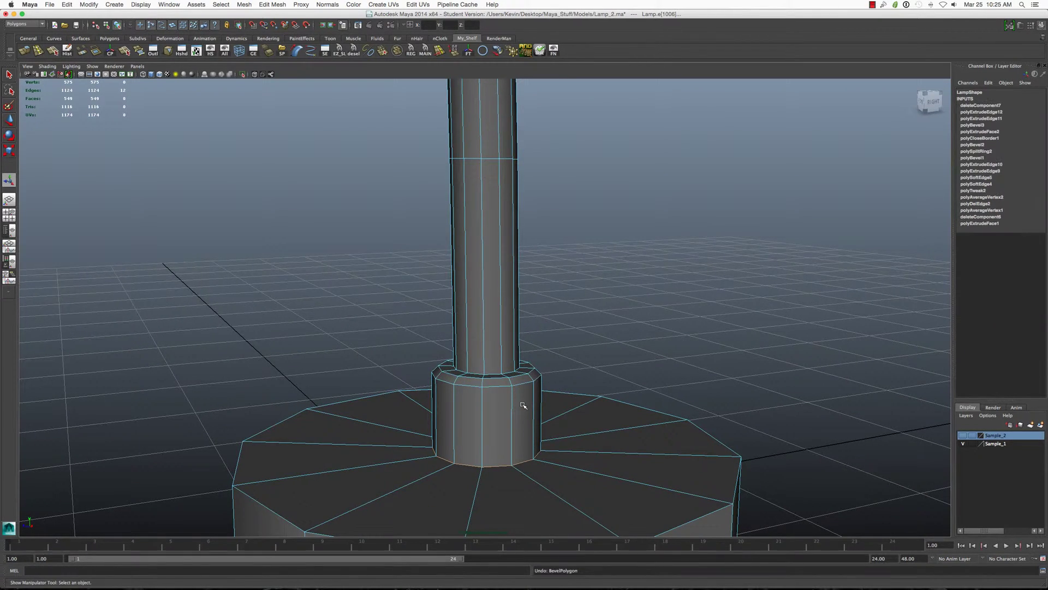
scroll(519, 427, down, 2)
Step: Delete the loop of twelve top faces on the base
alt+drag(520, 426, 534, 437)
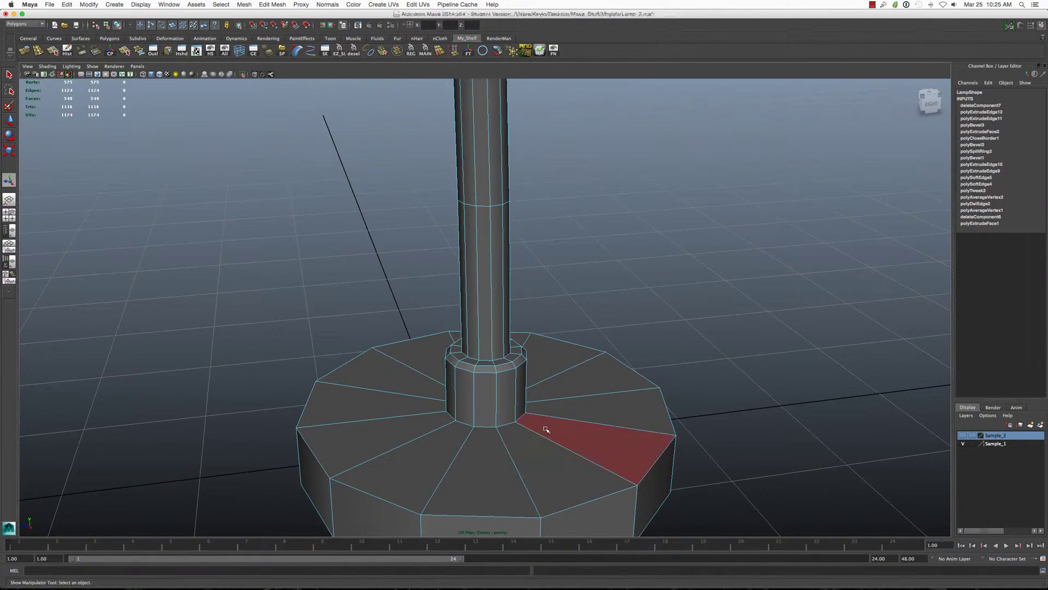
double_click(555, 414)
key(Delete)
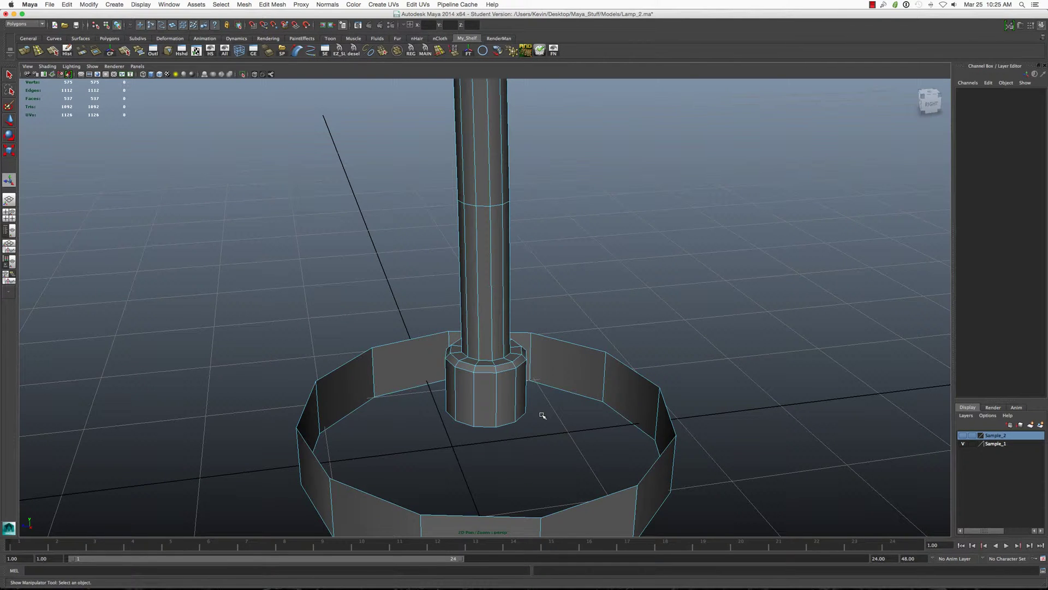
alt+drag(541, 415, 492, 429)
key(ctrl+z)
shift+click(502, 408)
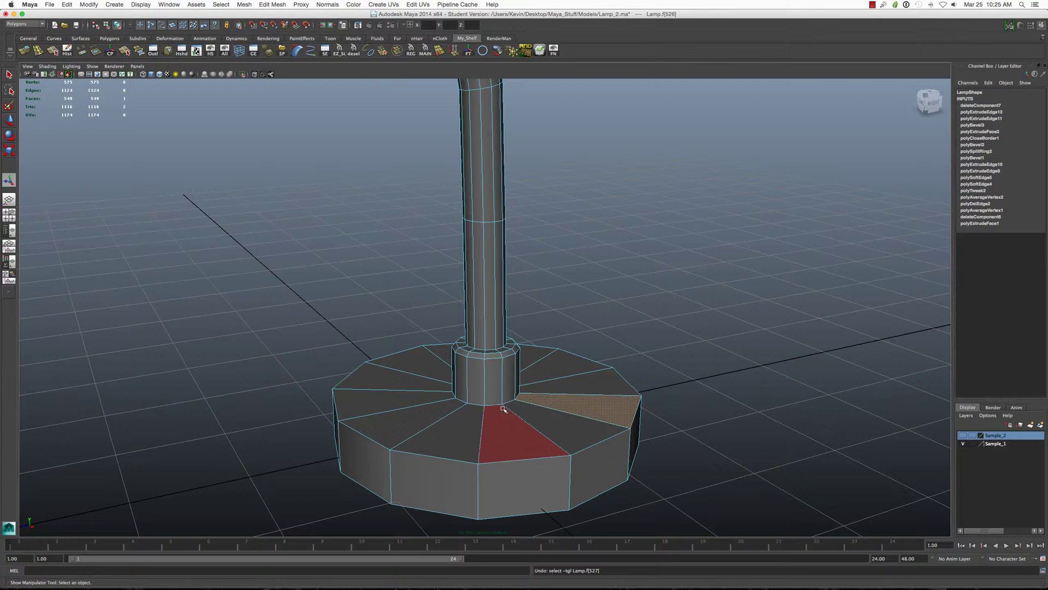
double_click(527, 415)
key(Delete)
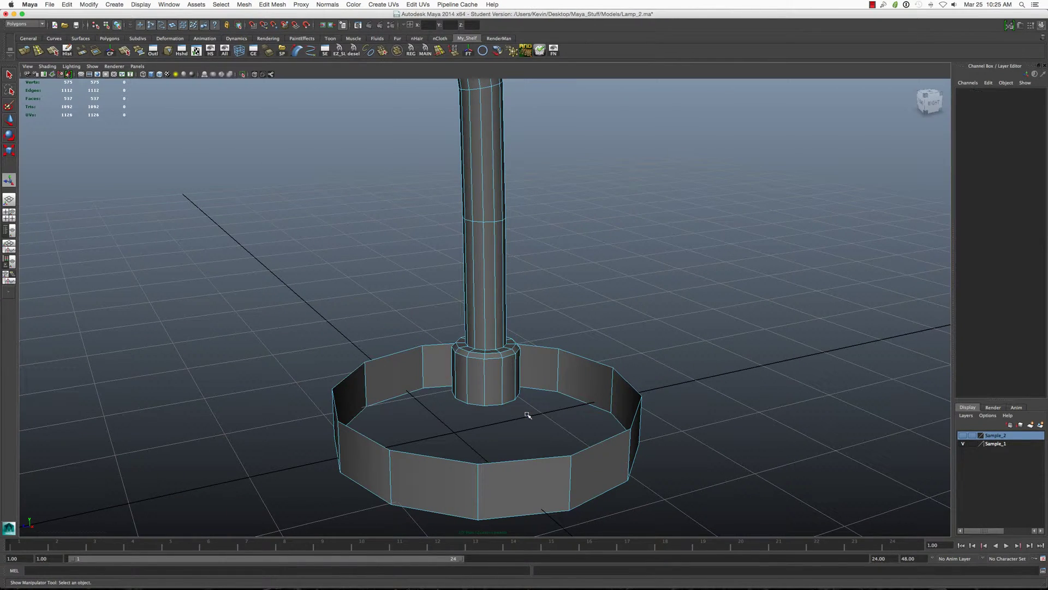
Step: Try deleting the stem collar's face loop, then undo it
mouse_move(495, 404)
alt+mouse_down()
mouse_move(483, 368)
mouse_move(501, 385)
alt+mouse_up()
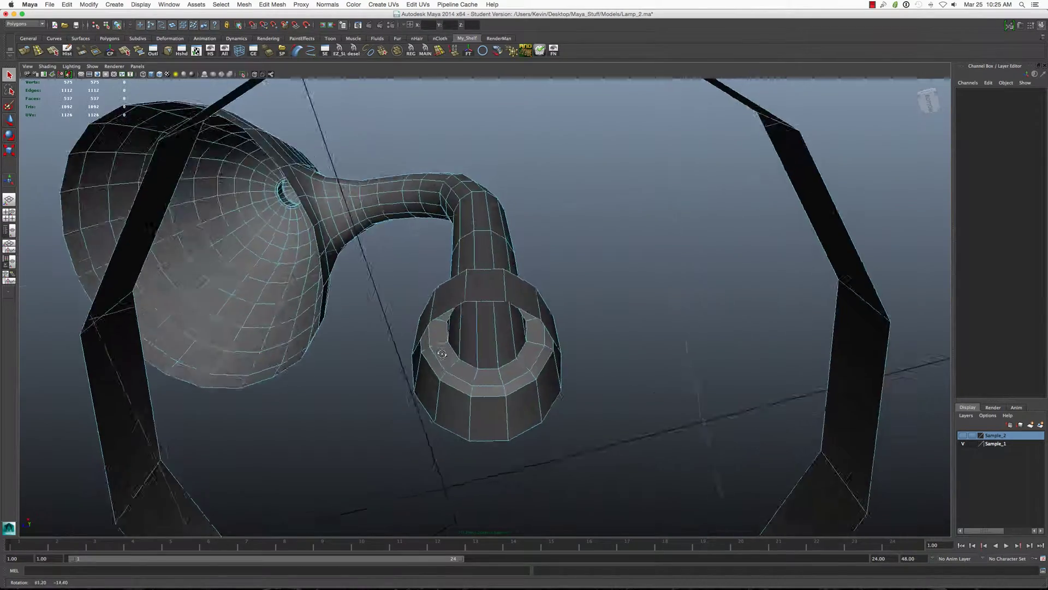
click(537, 405)
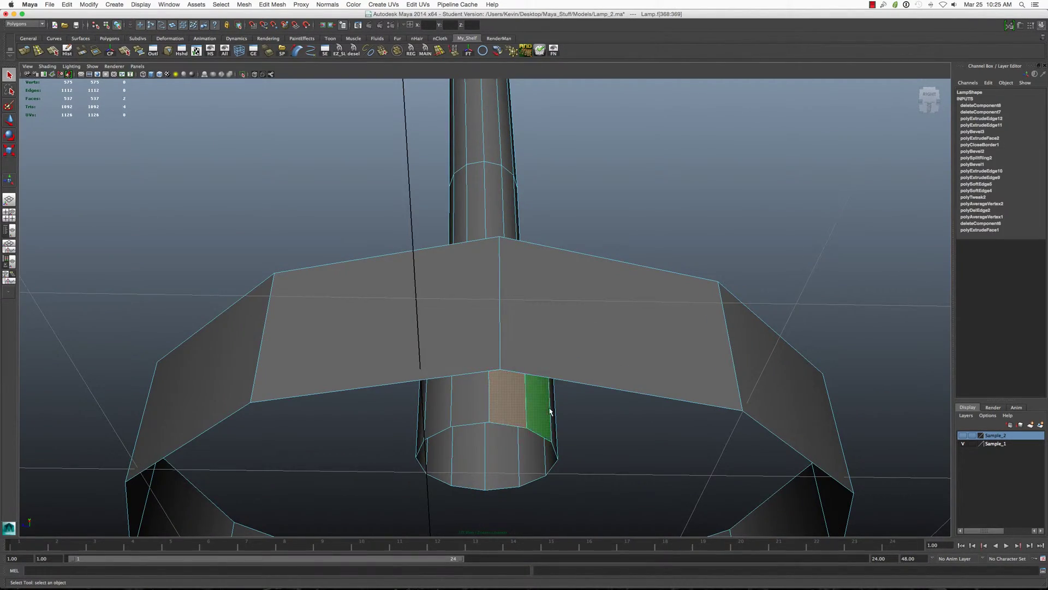
double_click(537, 405)
mouse_move(536, 406)
alt+mouse_down()
mouse_move(562, 440)
mouse_move(499, 416)
alt+mouse_up()
key(Delete)
key(z)
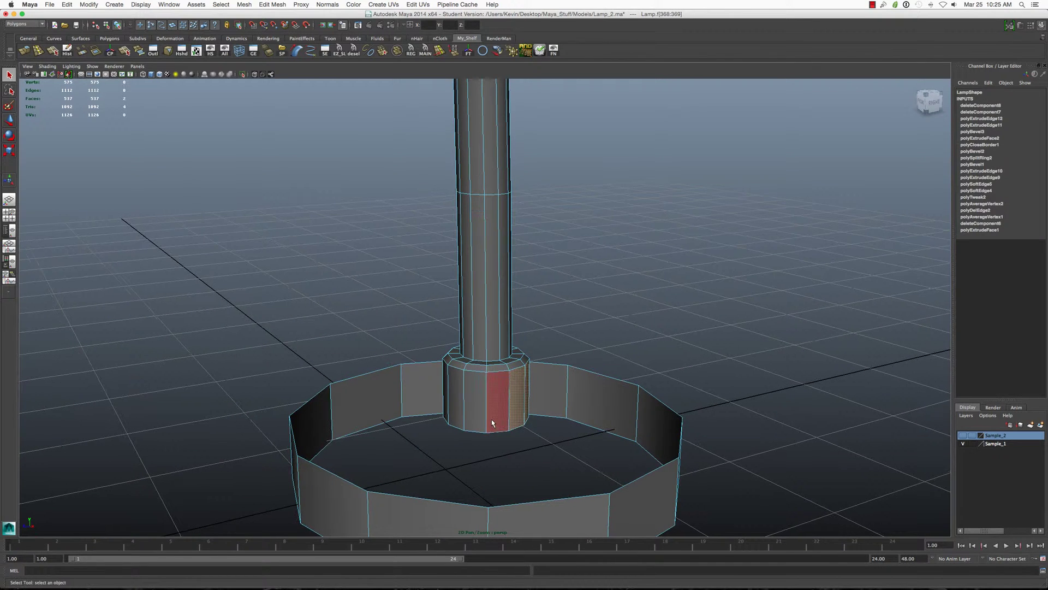
Step: Extrude the collar's bottom edge loop outward with a Thickness of about 0.7
key(F10)
click(508, 393)
shift+right_click(507, 399)
right_drag(506, 399, 506, 417)
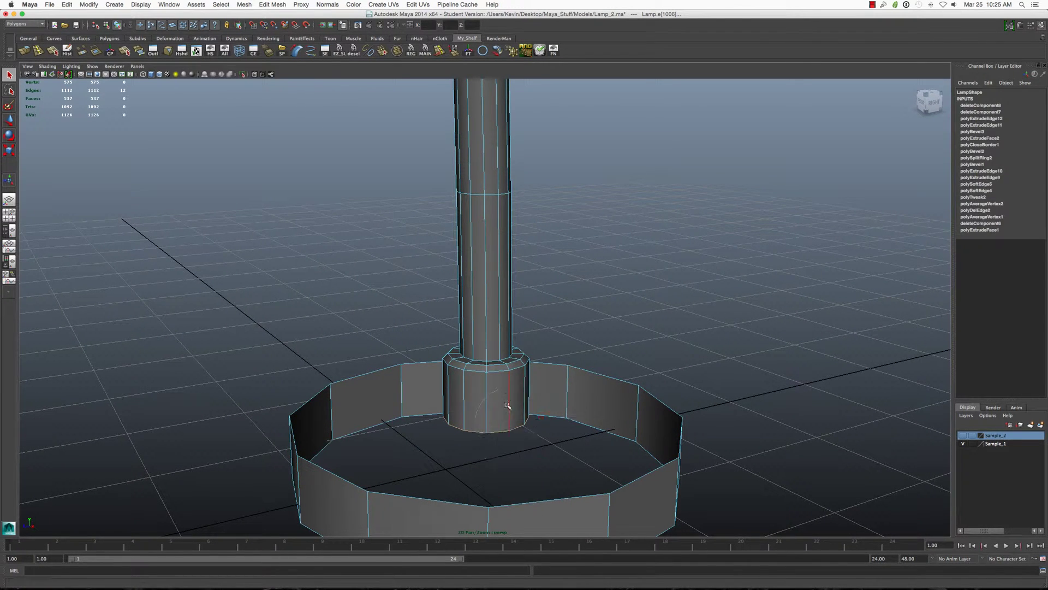
click(583, 423)
mouse_move(582, 424)
middle_down()
mouse_move(535, 367)
mouse_move(524, 410)
middle_up()
Step: Finish the previous extrusion, try selecting a collar edge, then undo and orbit the base
key(q)
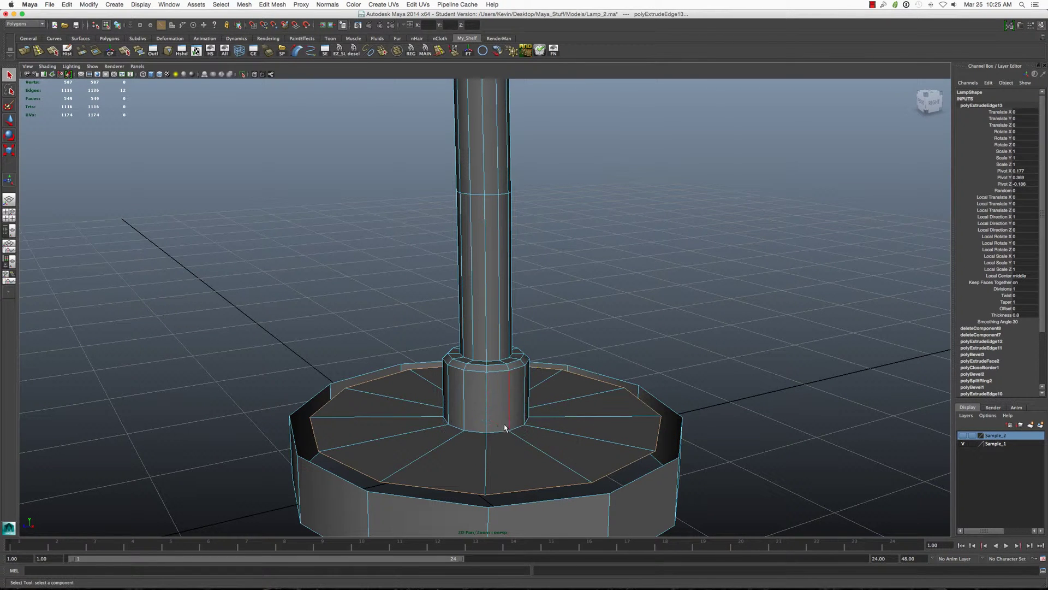
click(506, 427)
shift+right_click(524, 418)
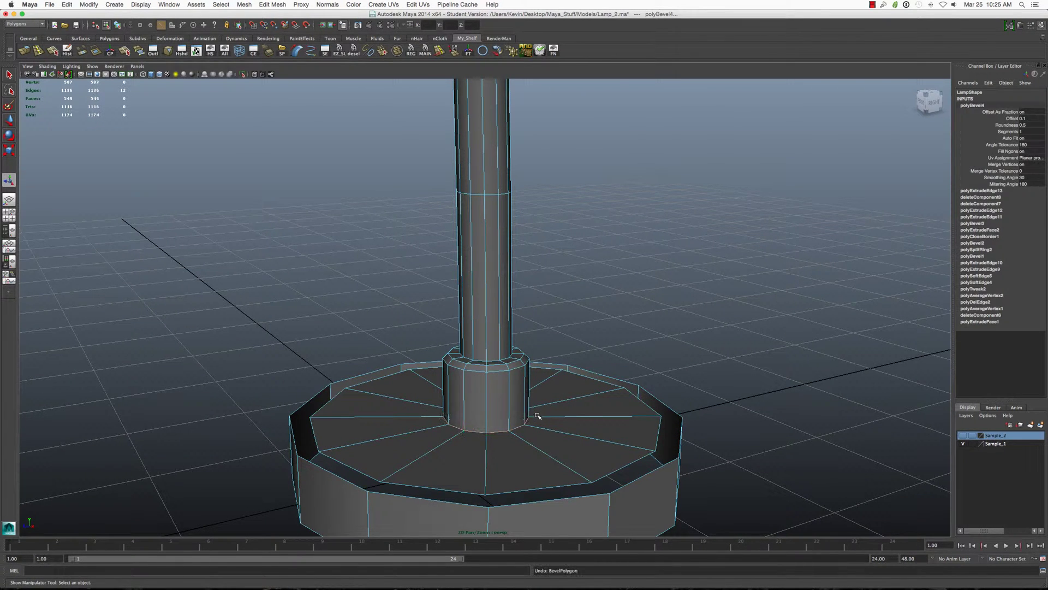
key(z)
key(t)
mouse_move(430, 416)
alt+mouse_down()
mouse_move(366, 421)
mouse_move(428, 403)
alt+mouse_up()
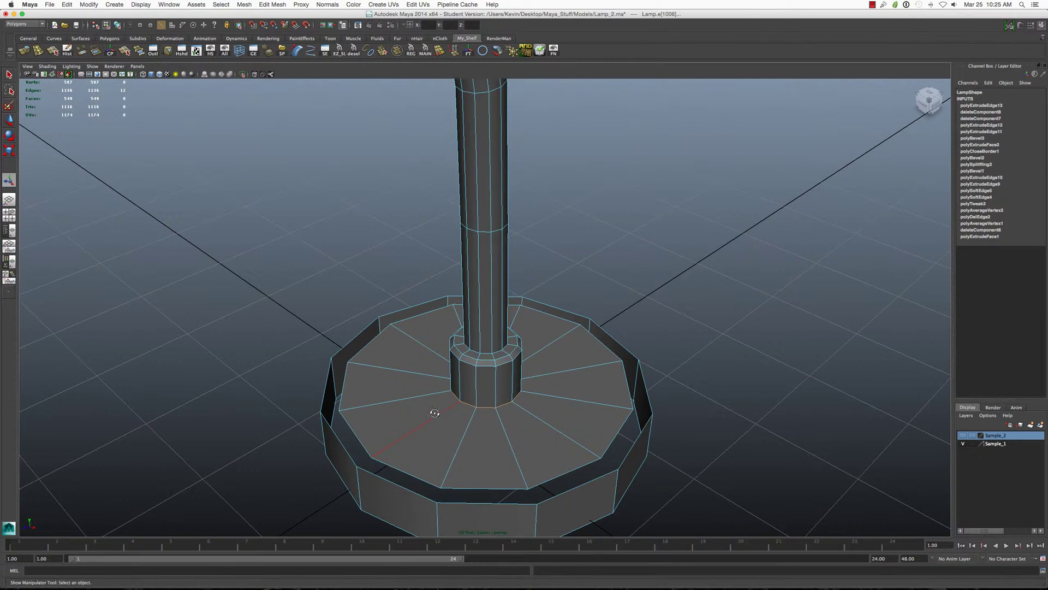
key(z)
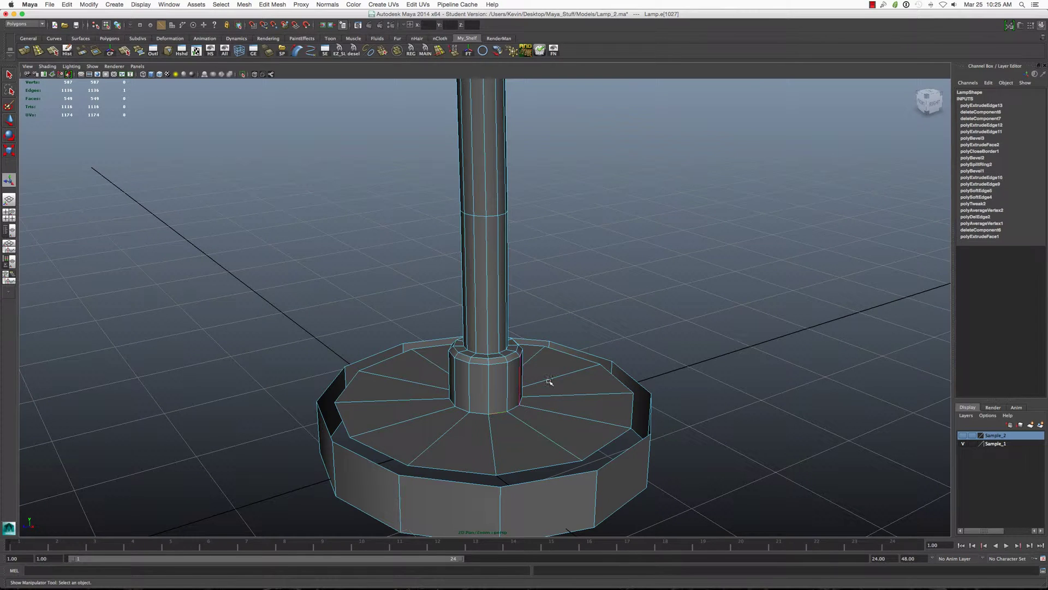
alt+drag(550, 382, 535, 388)
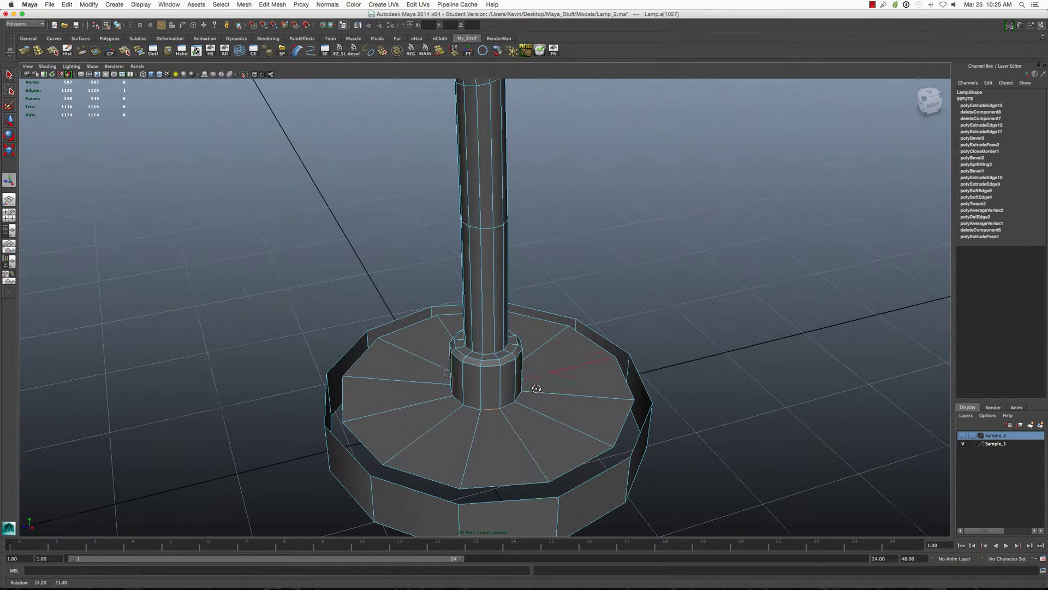
Step: Extrude the base's top edge loop into a cap with thickness 0.8
double_click(398, 329)
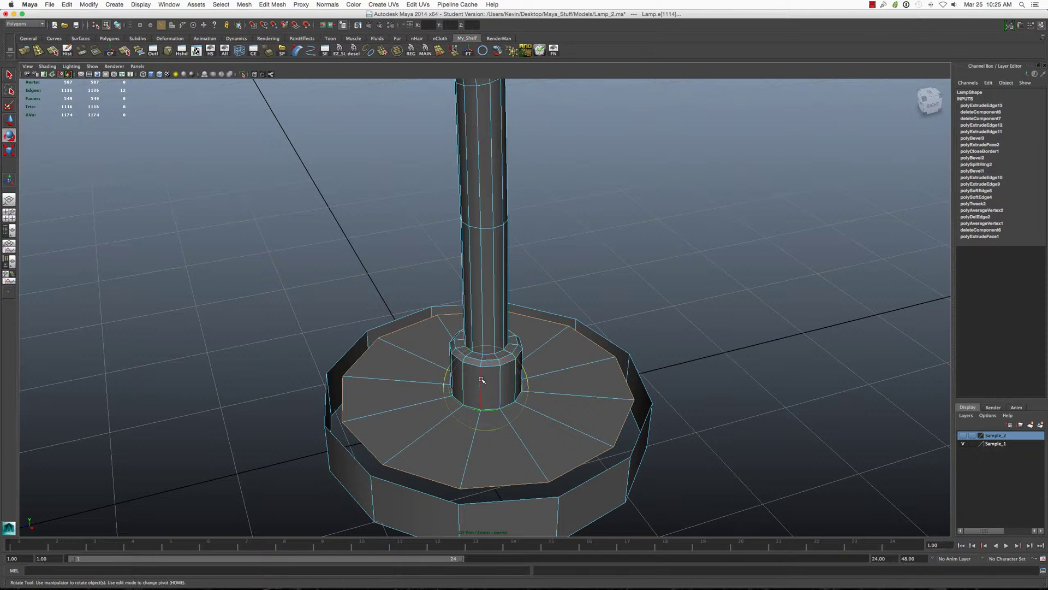
key(z)
key(z)
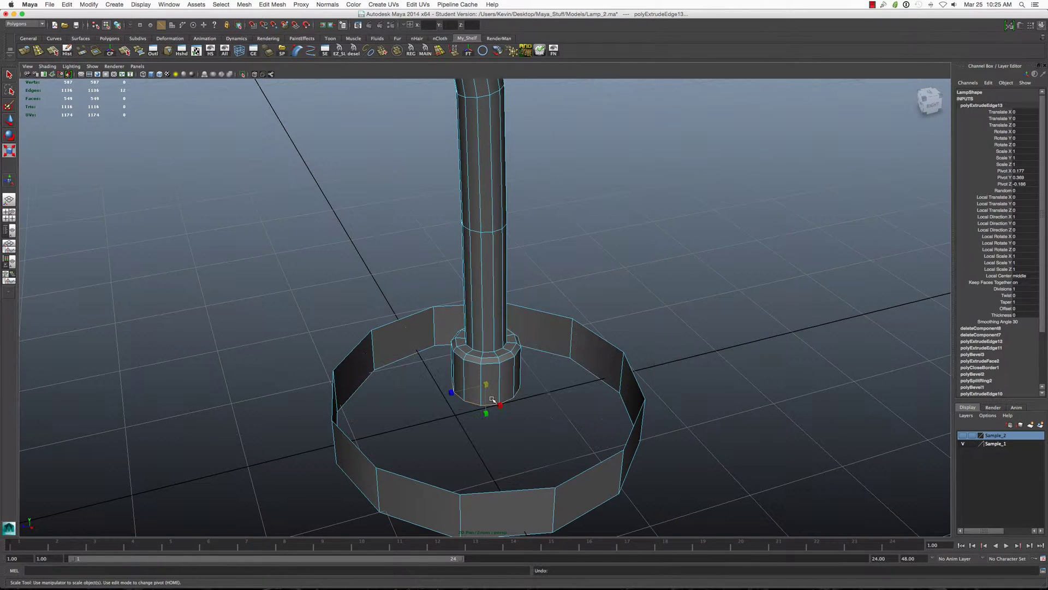
right_drag(488, 378, 551, 353)
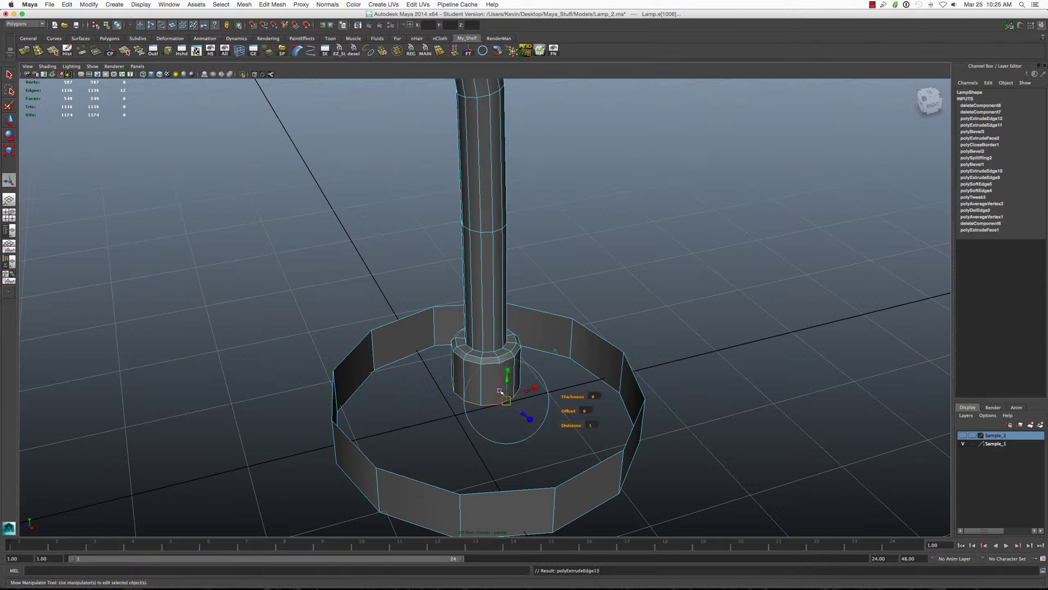
key(t)
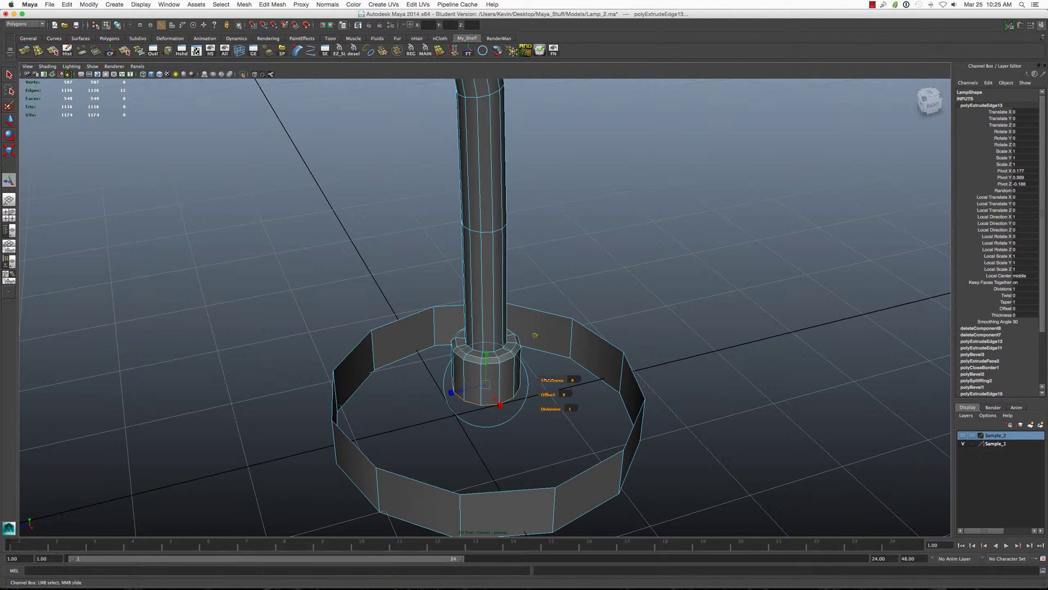
middle_drag(547, 379, 550, 379)
key(q)
Step: Orbit to a lower angle and display the lamp as wireframe
mouse_move(335, 368)
alt+mouse_down()
mouse_move(350, 366)
mouse_move(342, 404)
mouse_move(304, 401)
mouse_move(351, 391)
alt+mouse_up()
key(4)
click(351, 391)
Step: Select base rim vertices, try merging them to their centre, then undo
click(332, 385)
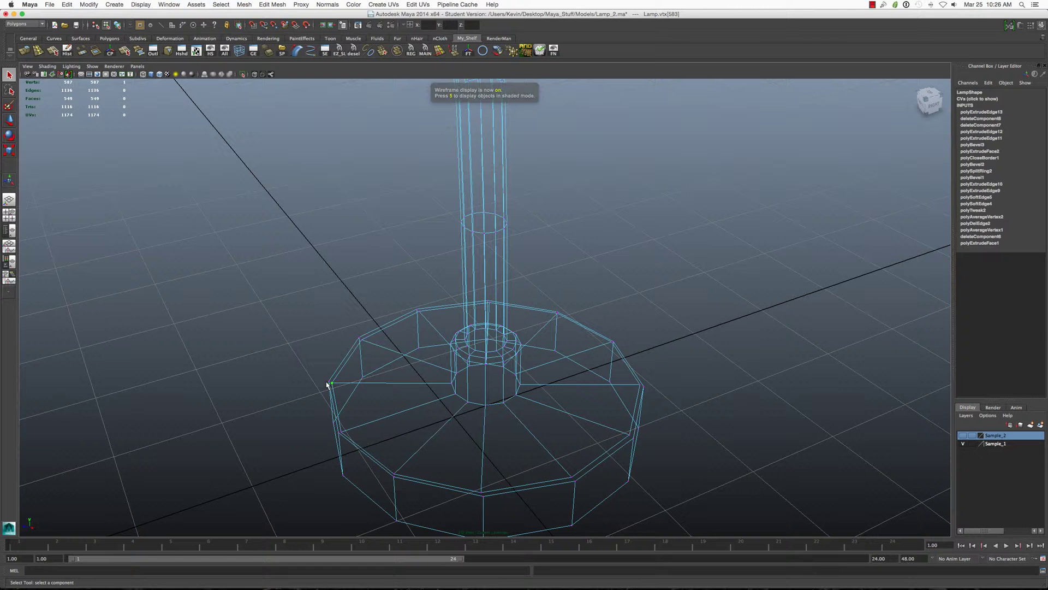
mouse_move(334, 383)
right_down()
mouse_move(320, 382)
mouse_move(416, 390)
right_up()
click(331, 384)
alt+drag(416, 390, 510, 345)
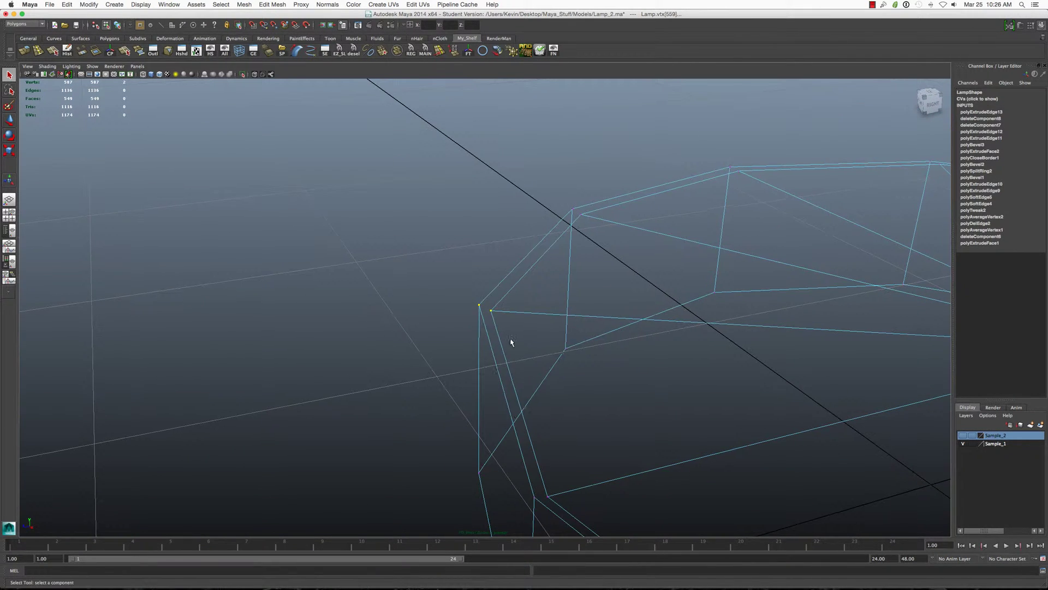
shift+right_drag(515, 309, 510, 285)
key(ctrl+z)
Step: Switch to the Merge Vertex Tool and weld the first stray rim vertices onto neighbours
shift+right_click(514, 317)
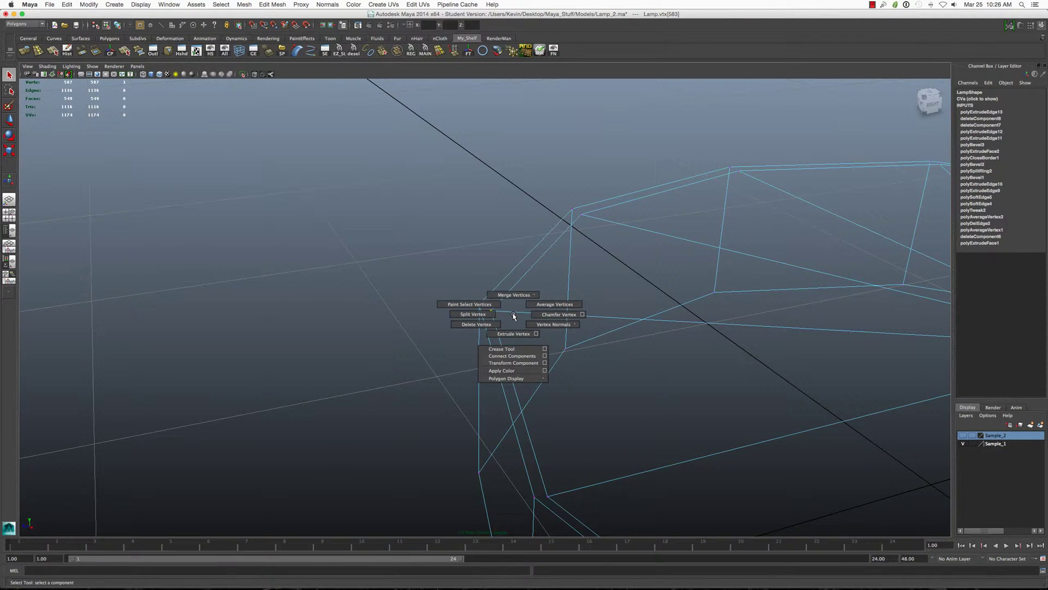
click(514, 295)
drag(479, 306, 572, 223)
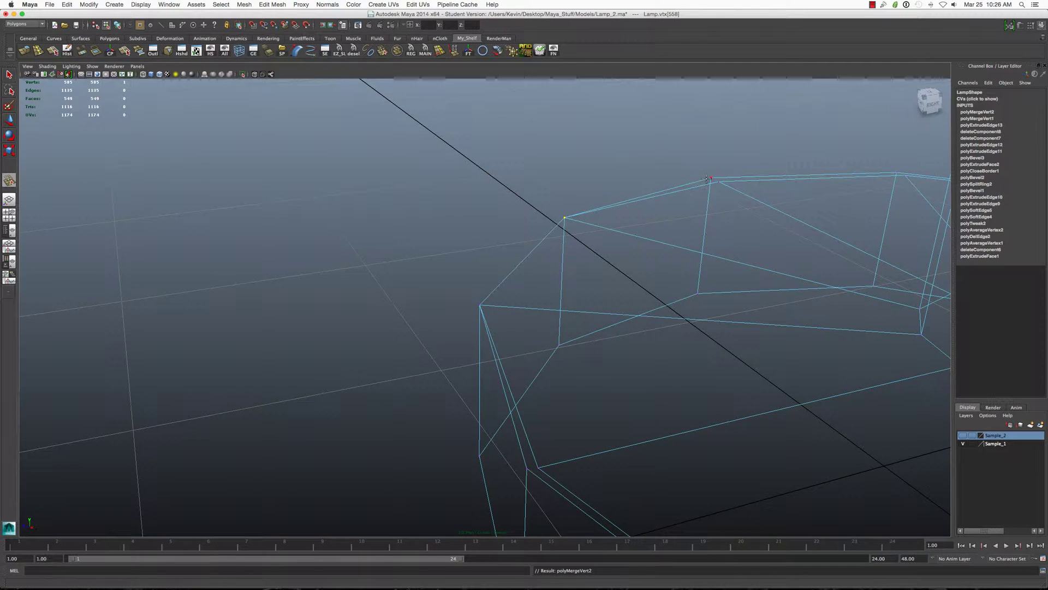
mouse_move(713, 178)
mouse_down()
mouse_move(526, 424)
mouse_move(691, 475)
mouse_move(669, 506)
mouse_up()
alt+drag(670, 505, 540, 511)
mouse_move(540, 511)
alt+mouse_down()
mouse_move(664, 491)
mouse_move(534, 519)
alt+mouse_up()
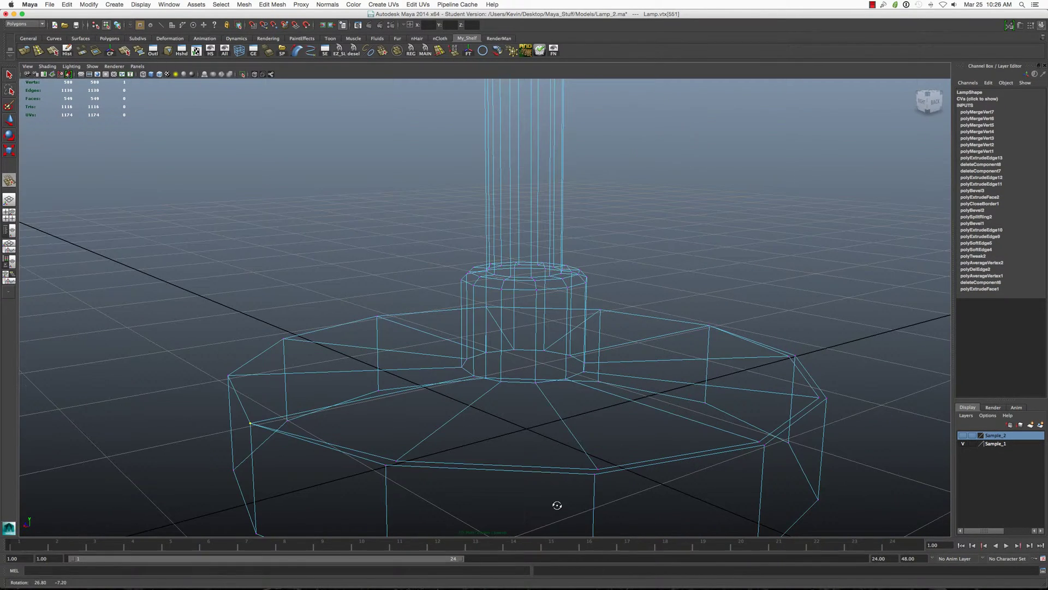
Step: Orbit around the base and weld the remaining stray rim vertices onto their neighbours
shift+right_drag(557, 505, 476, 480)
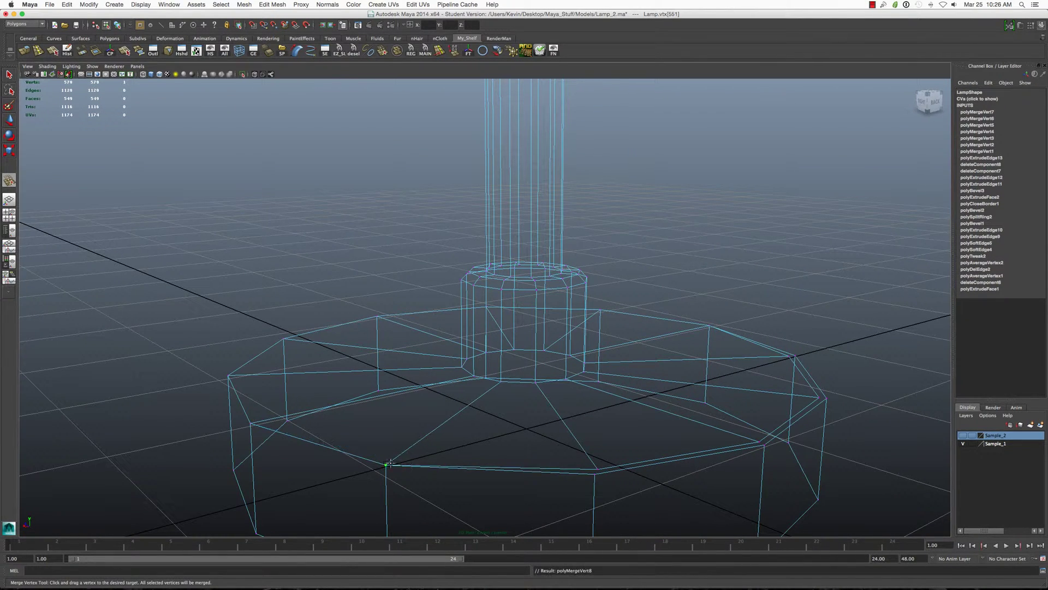
alt+drag(389, 465, 316, 484)
drag(523, 478, 535, 493)
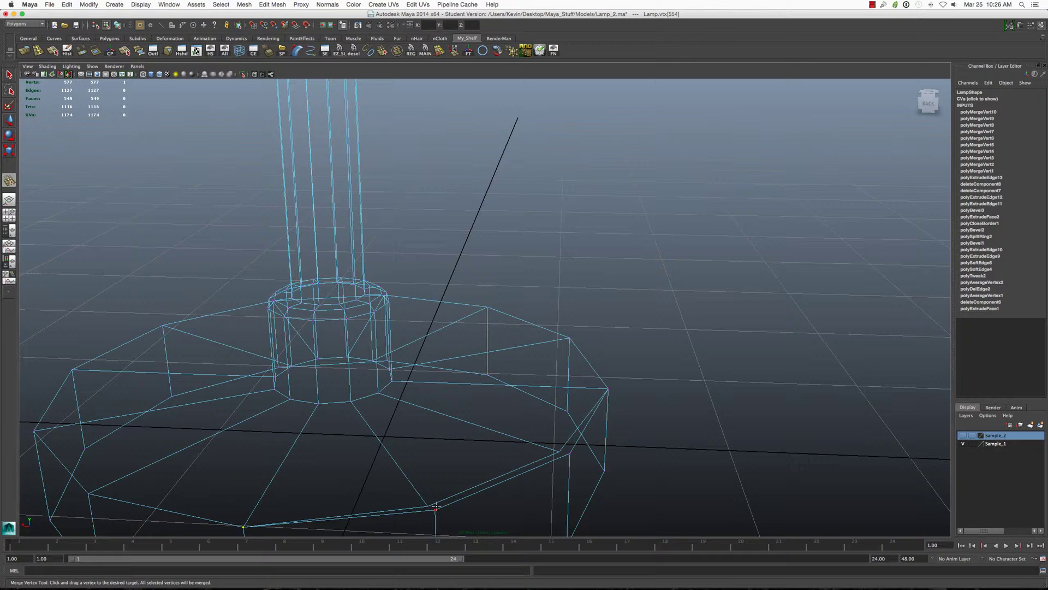
mouse_move(558, 449)
mouse_down()
mouse_move(554, 459)
mouse_move(565, 451)
mouse_move(416, 311)
mouse_up()
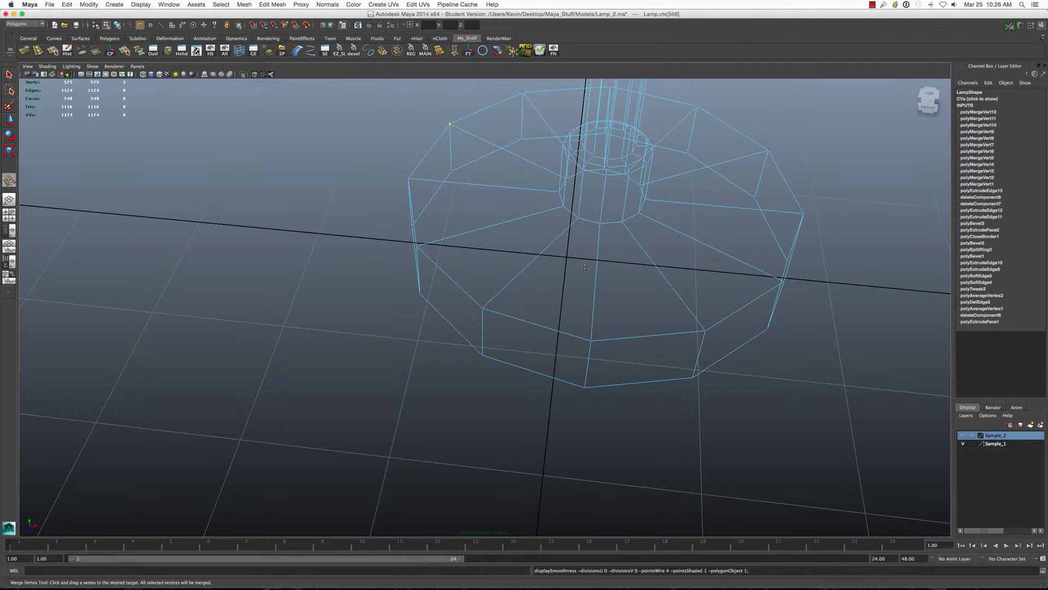
Step: Return to shaded display, preview the base smoothed, then go back to faceted
key(5)
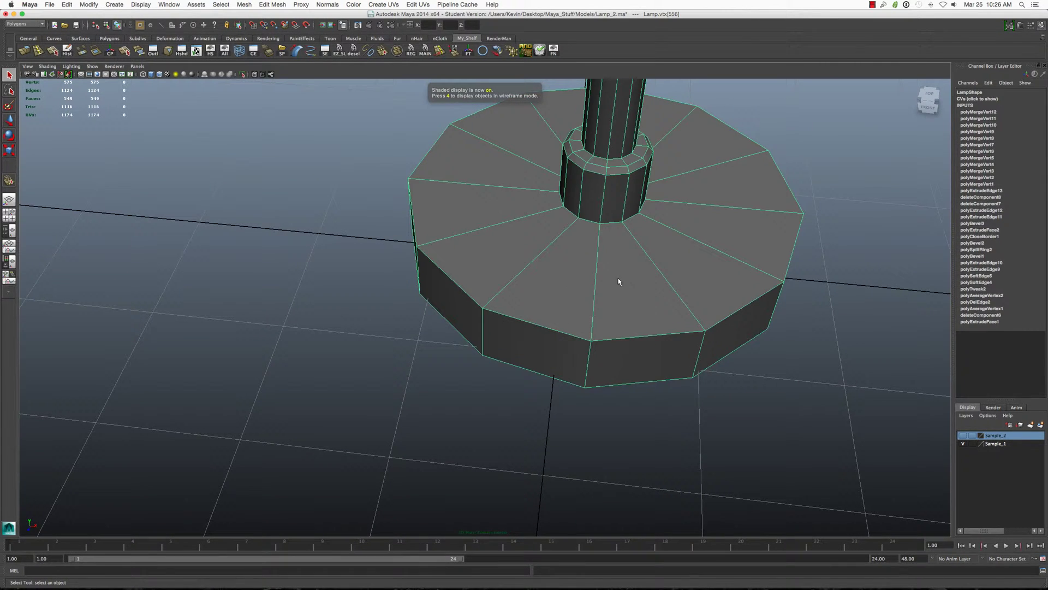
key(3)
alt+drag(650, 293, 695, 328)
key(1)
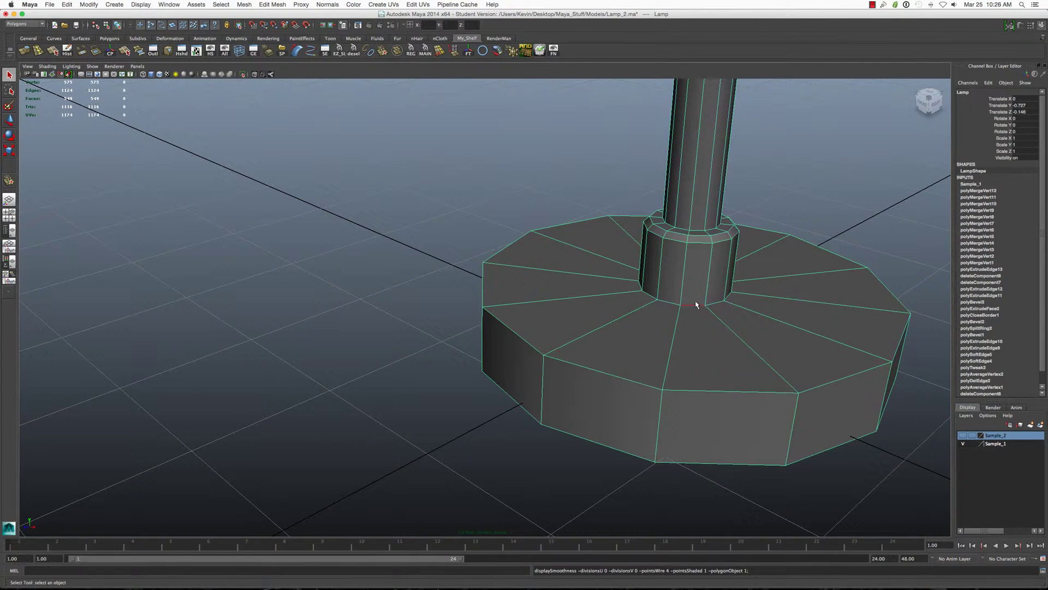
Step: Bevel the collar's foot edge loop and add a supporting edge loop on the collar
double_click(697, 306)
shift+right_drag(702, 300, 724, 304)
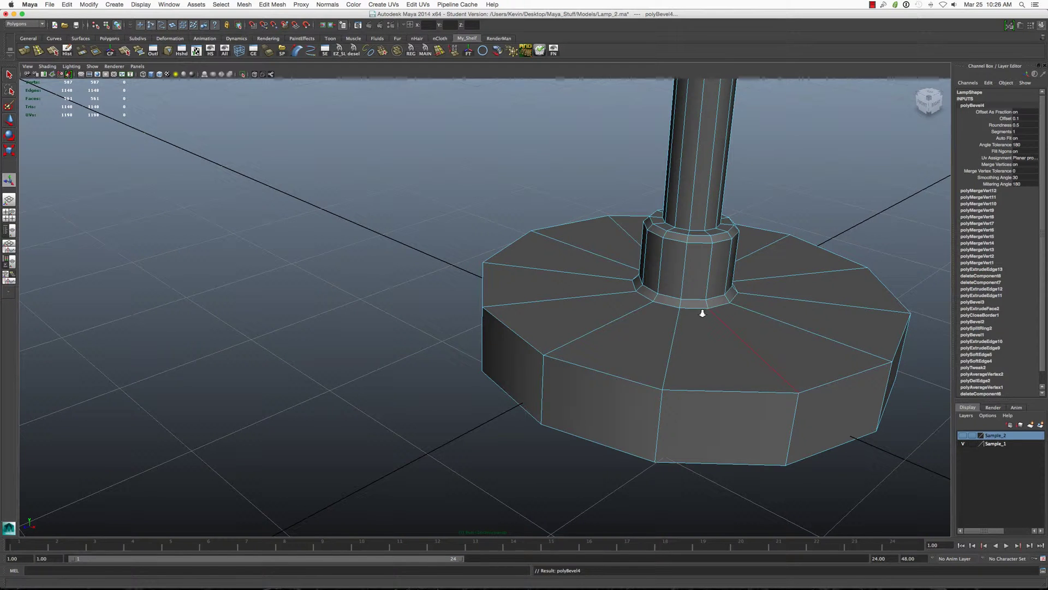
alt+drag(701, 313, 690, 309)
key(t)
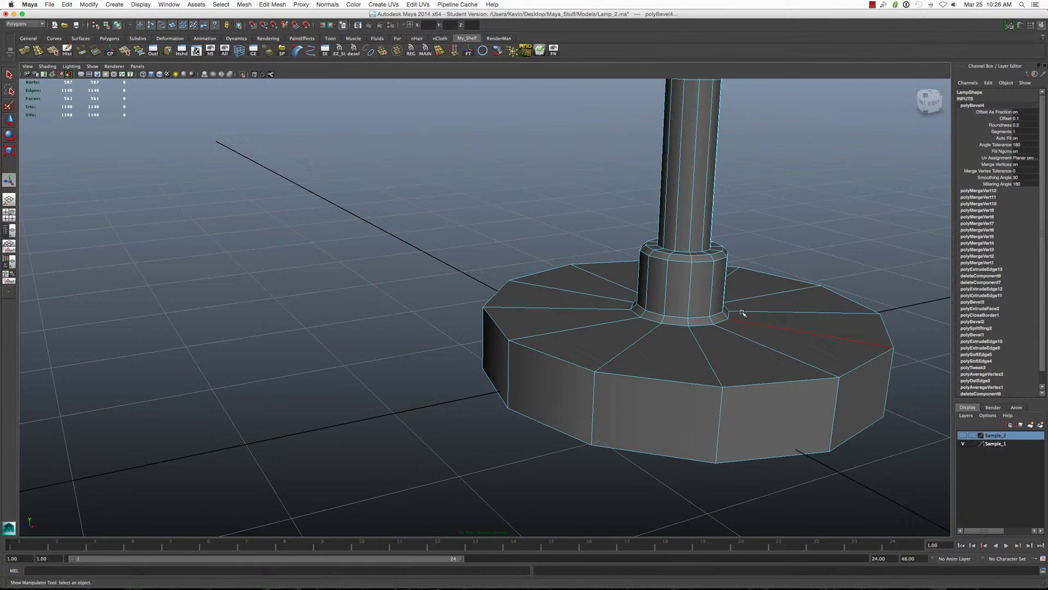
mouse_move(718, 318)
right_down()
mouse_move(709, 323)
mouse_move(761, 373)
right_up()
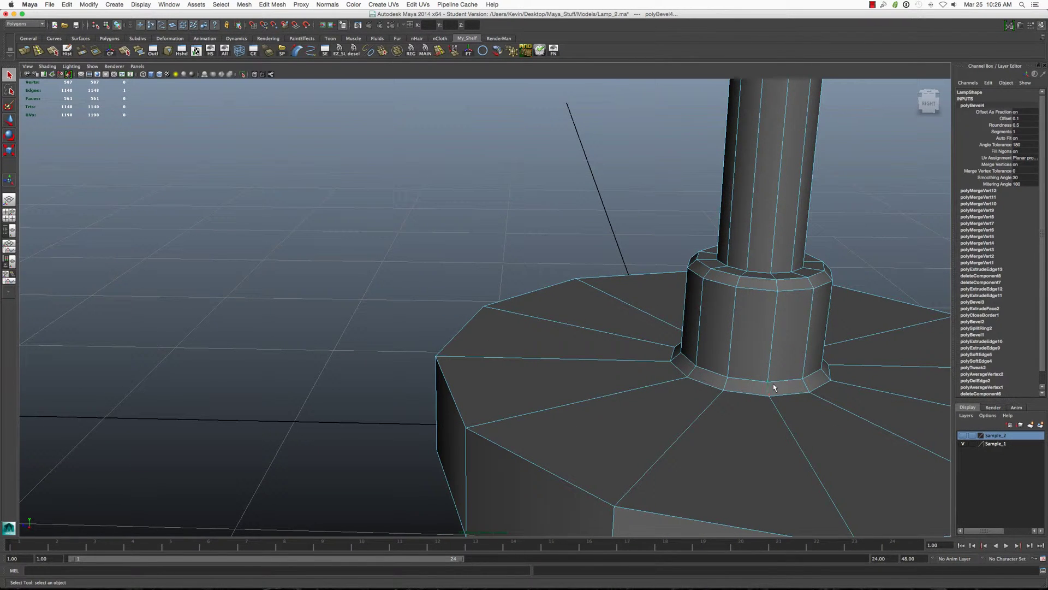
mouse_move(774, 387)
shift+right_down()
mouse_move(684, 410)
mouse_move(684, 484)
shift+right_up()
click(779, 397)
scroll(715, 421, down, 5)
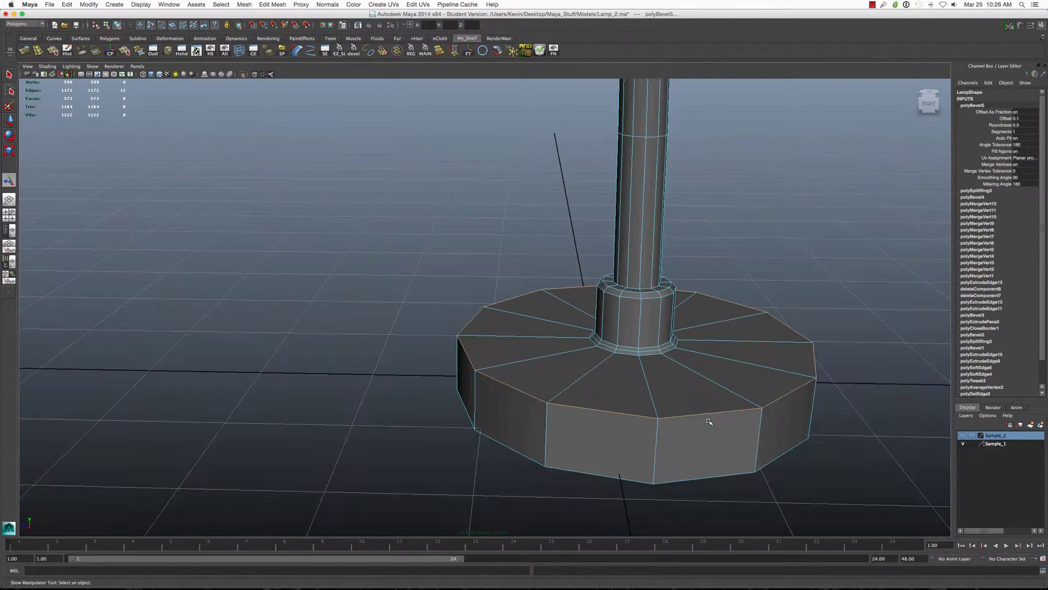
Step: Select and delete the base's side faces
key(F11)
alt+drag(534, 374, 807, 380)
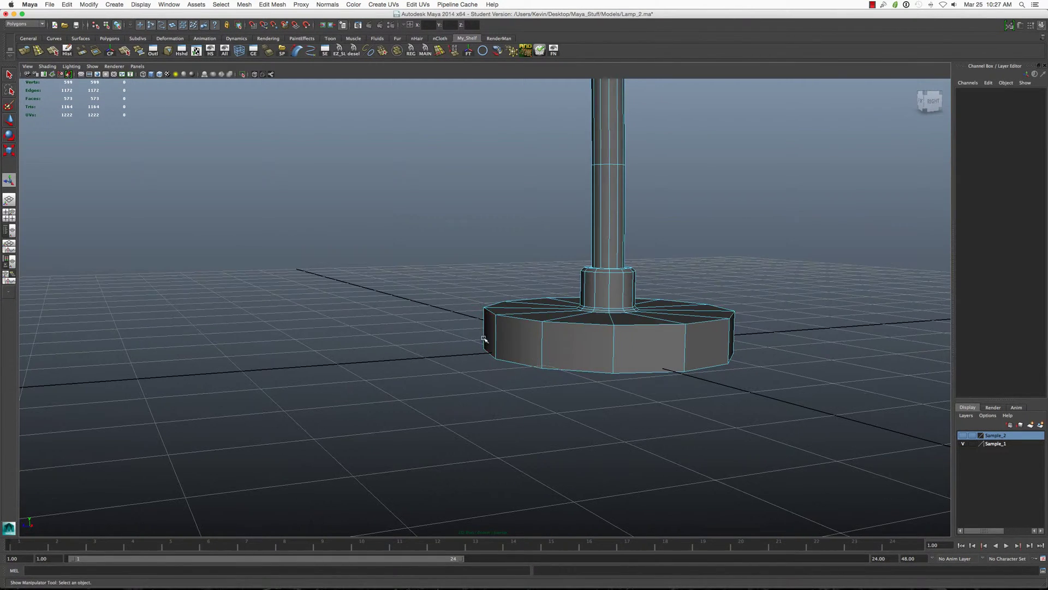
key(Delete)
Step: Extrude the flat disk's outer rim edge with thickness -0.4
alt+drag(679, 311, 691, 316)
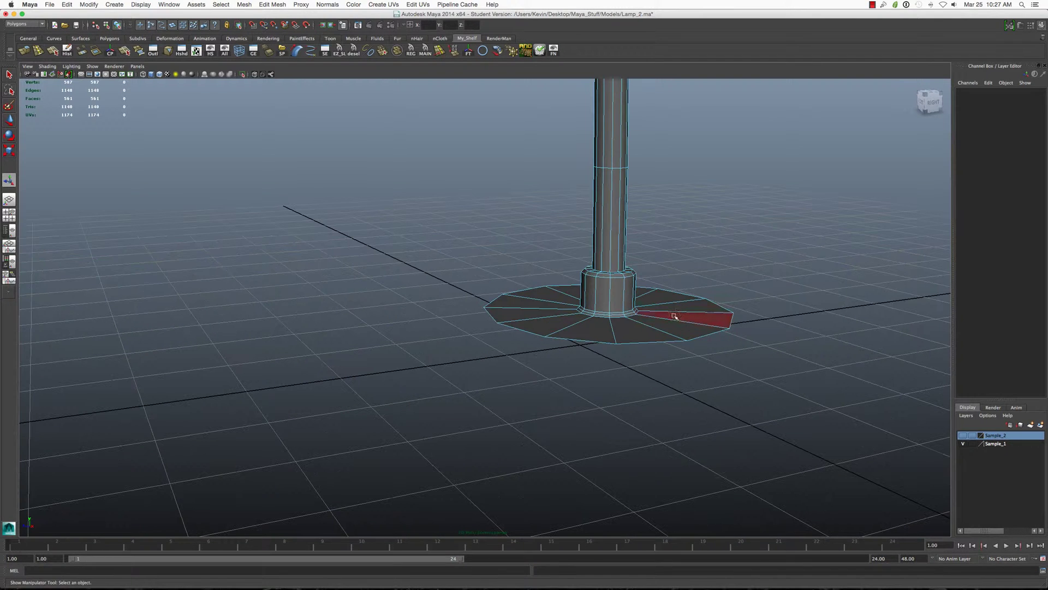
right_drag(655, 343, 680, 302)
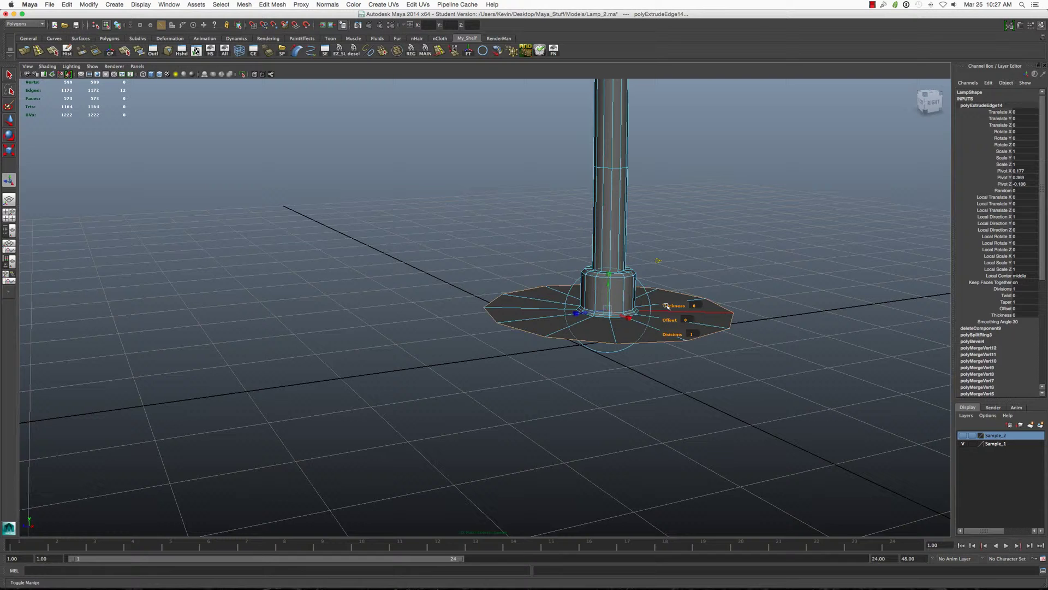
drag(665, 304, 654, 342)
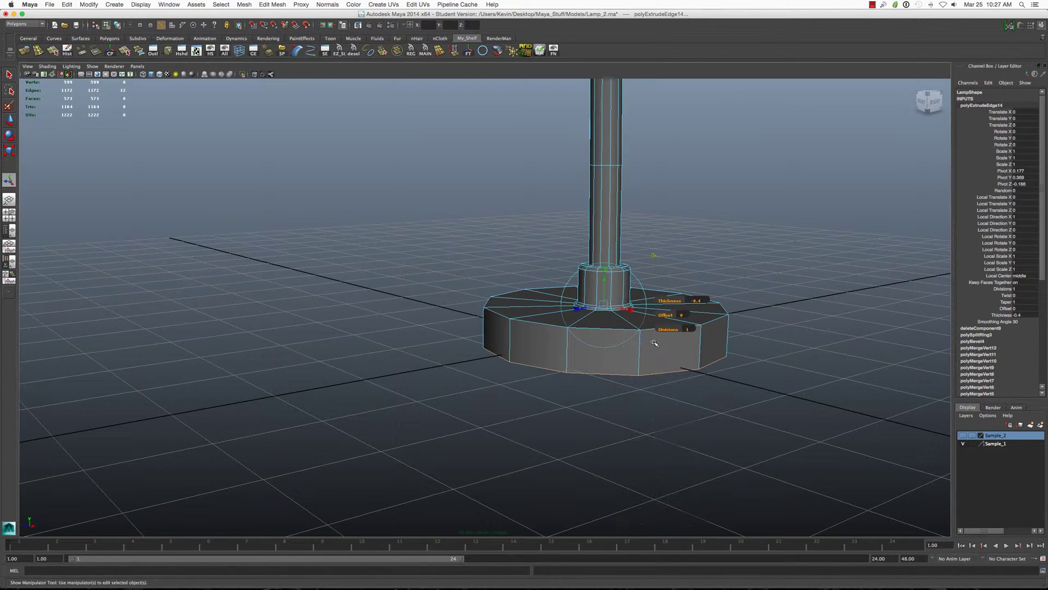
key(q)
double_click(668, 339)
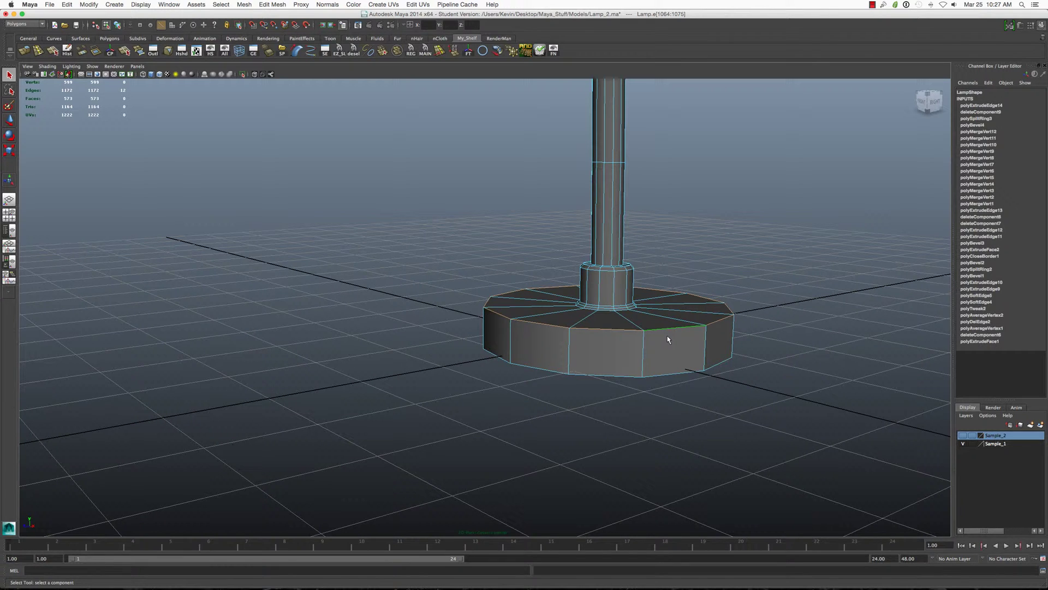
Step: Bevel the base rim loop, then try a side edge loop and undo it
shift+right_drag(668, 338, 668, 385)
mouse_move(668, 360)
alt+mouse_down()
mouse_move(676, 349)
mouse_move(657, 357)
alt+mouse_up()
click(652, 382)
shift+right_drag(652, 383, 673, 381)
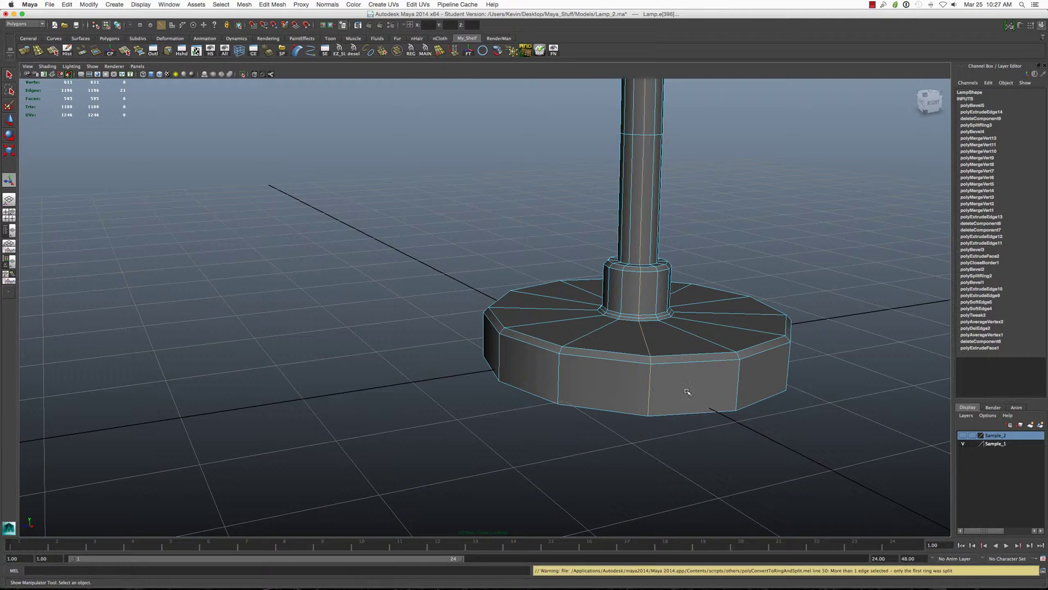
key(ctrl+z)
Step: Pick base side faces, undo, and insert an edge loop around the base sides
key(F11)
click(604, 379)
shift+click(704, 397)
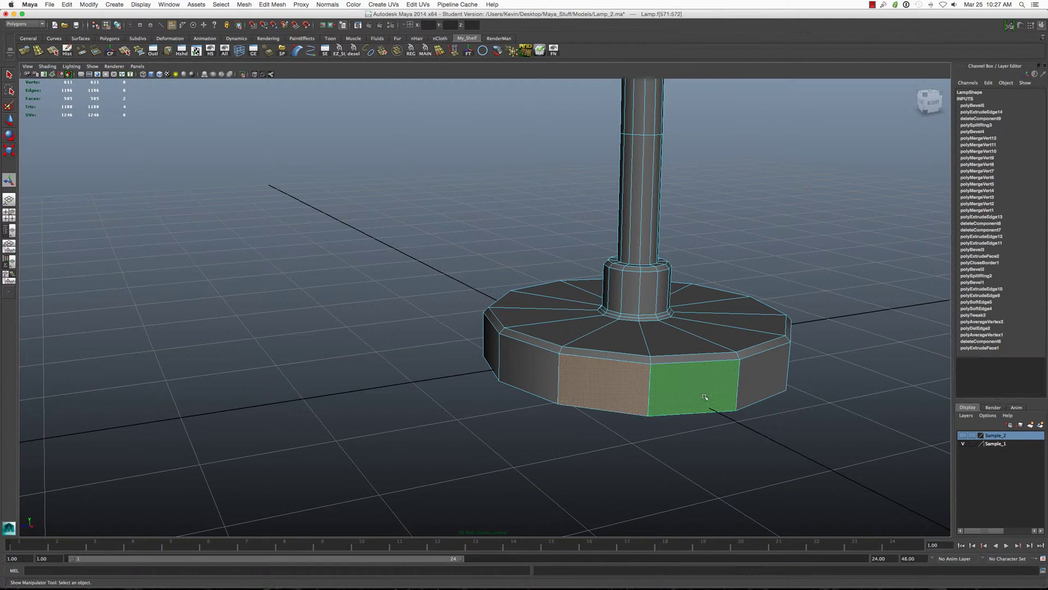
key(ctrl+z)
key(ctrl+z)
key(ctrl+z)
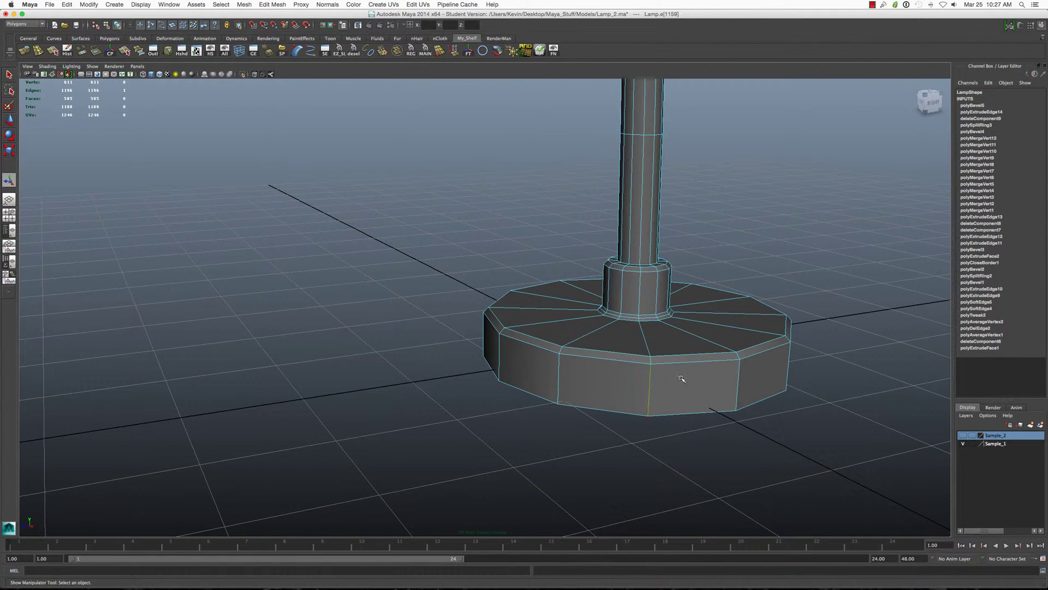
shift+right_drag(681, 378, 698, 397)
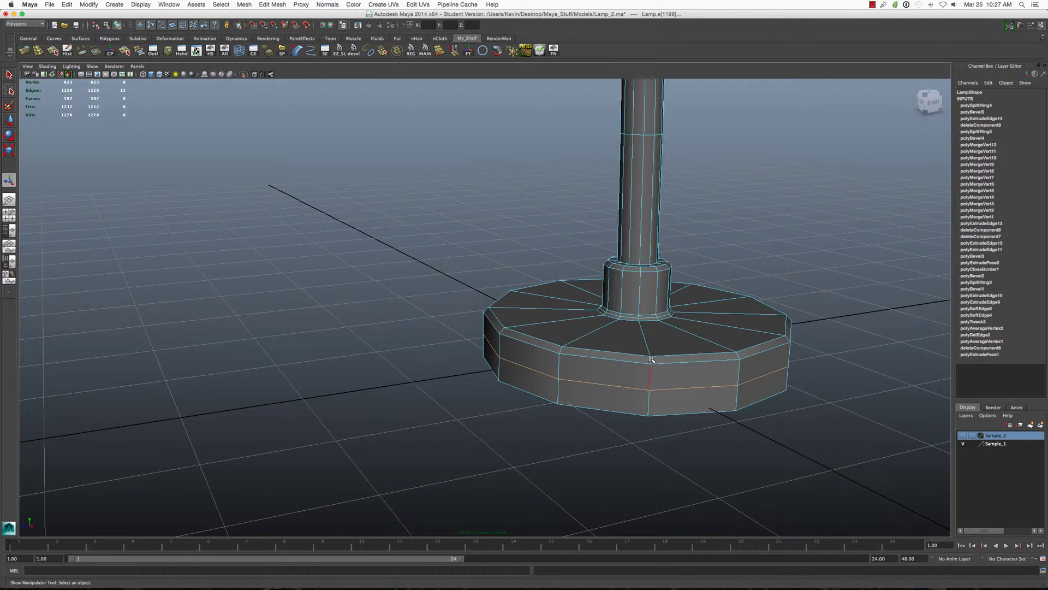
alt+drag(666, 354, 609, 370)
Step: Select the ring of base side edges, insert a new horizontal loop, and zoom out
key(q)
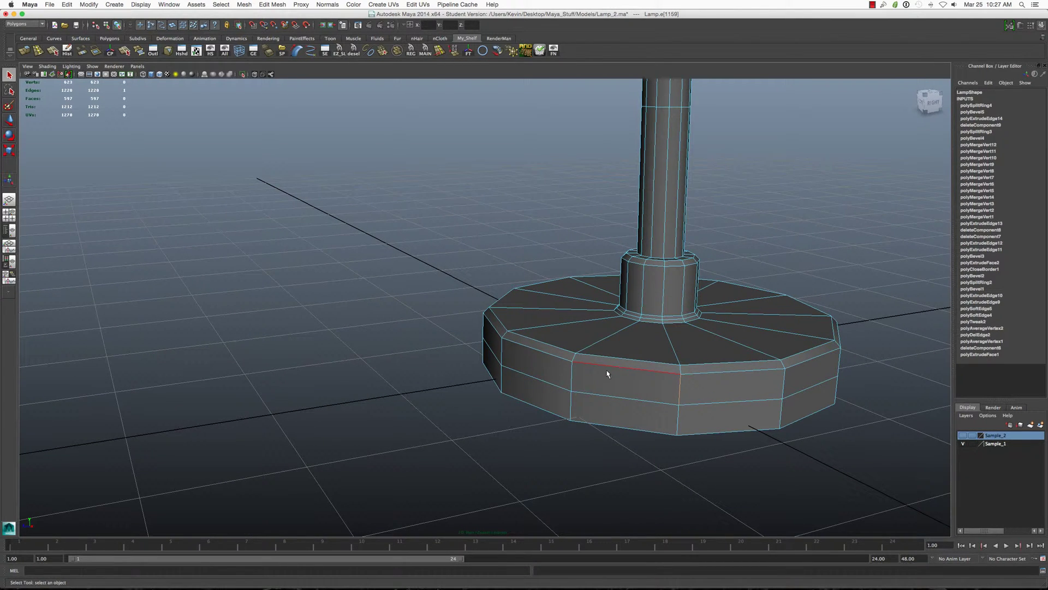
right_drag(608, 369, 685, 370)
click(656, 363)
mouse_move(689, 374)
shift+right_down()
mouse_move(673, 380)
mouse_move(711, 379)
mouse_move(679, 429)
shift+right_up()
alt+drag(685, 391, 679, 381)
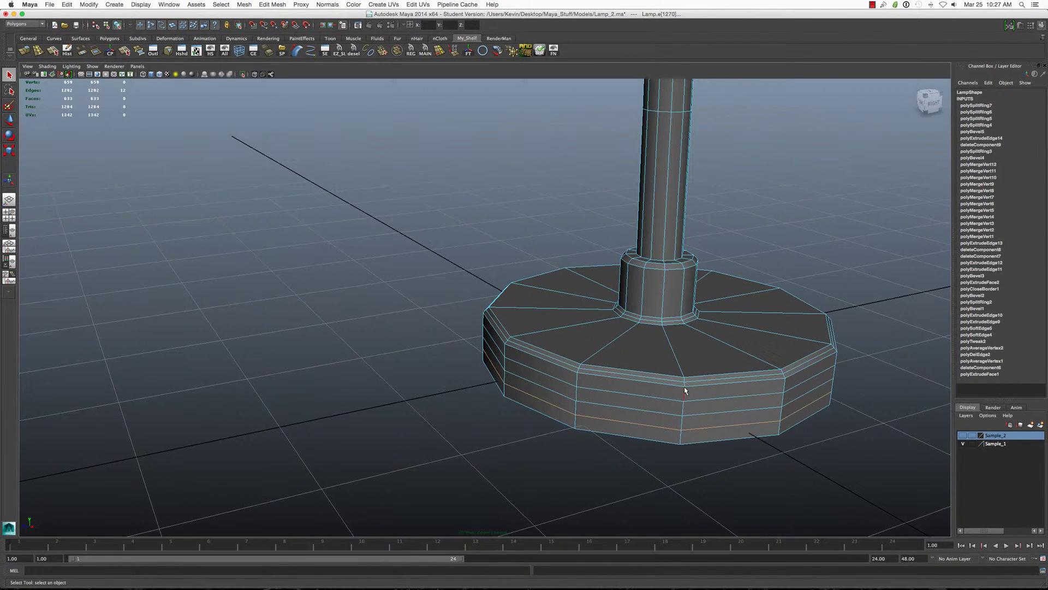
alt+right_drag(686, 368, 651, 374)
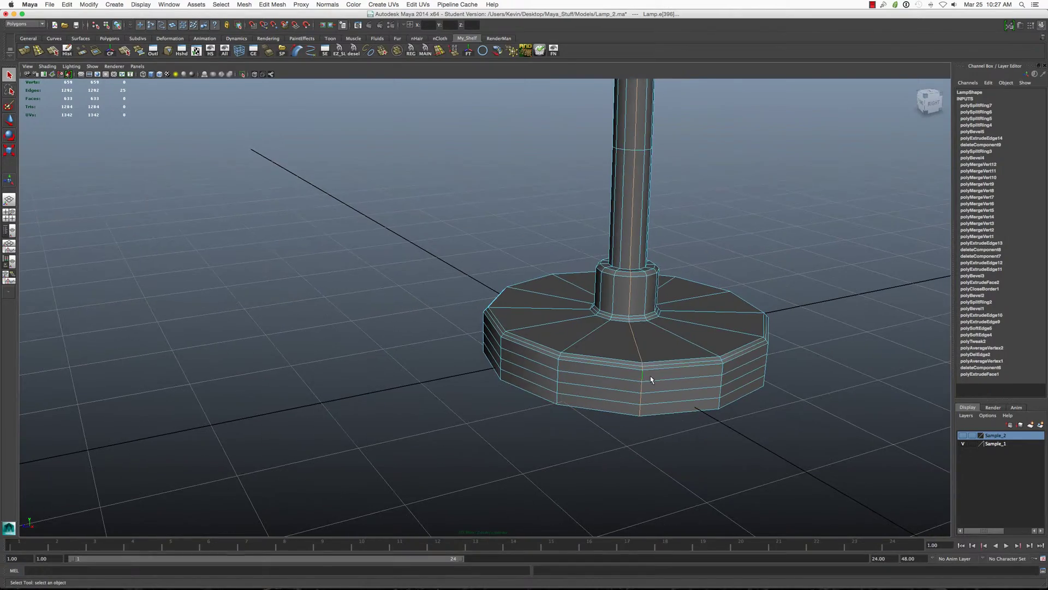
mouse_move(627, 292)
alt+mouse_down()
mouse_move(628, 332)
mouse_move(566, 317)
mouse_move(627, 304)
mouse_move(571, 339)
alt+mouse_up()
Step: Reselect the lamp and insert another edge loop on the base
ctrl+click(653, 316)
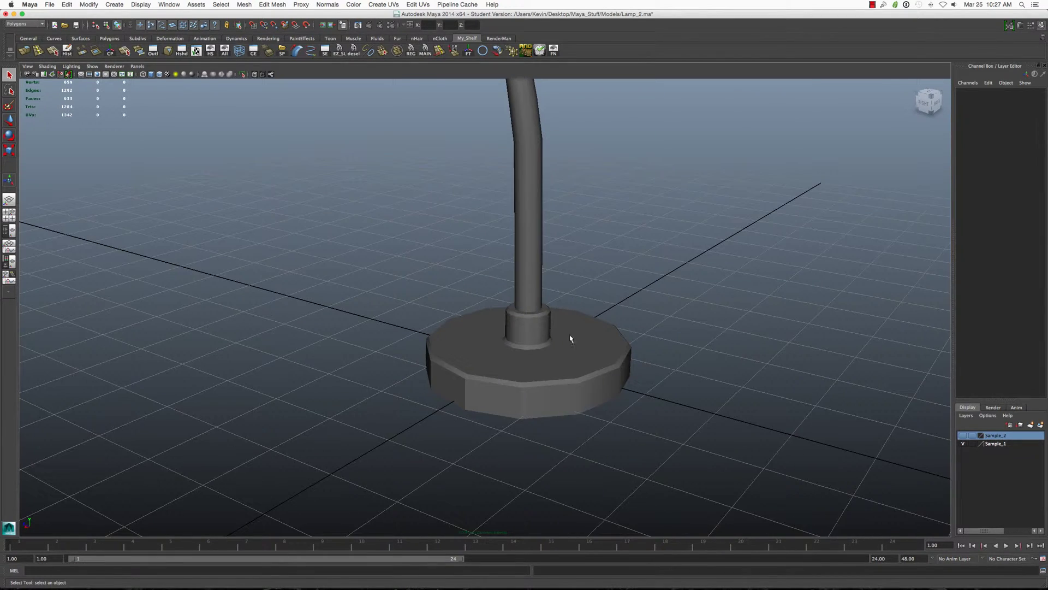
click(513, 401)
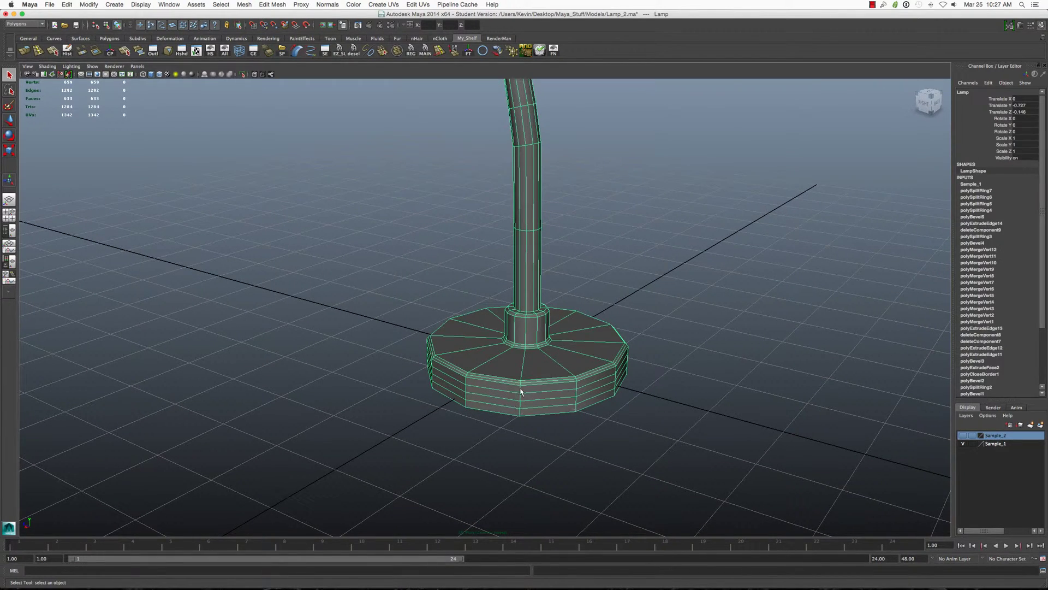
alt+drag(578, 373, 543, 356)
right_drag(537, 351, 522, 333)
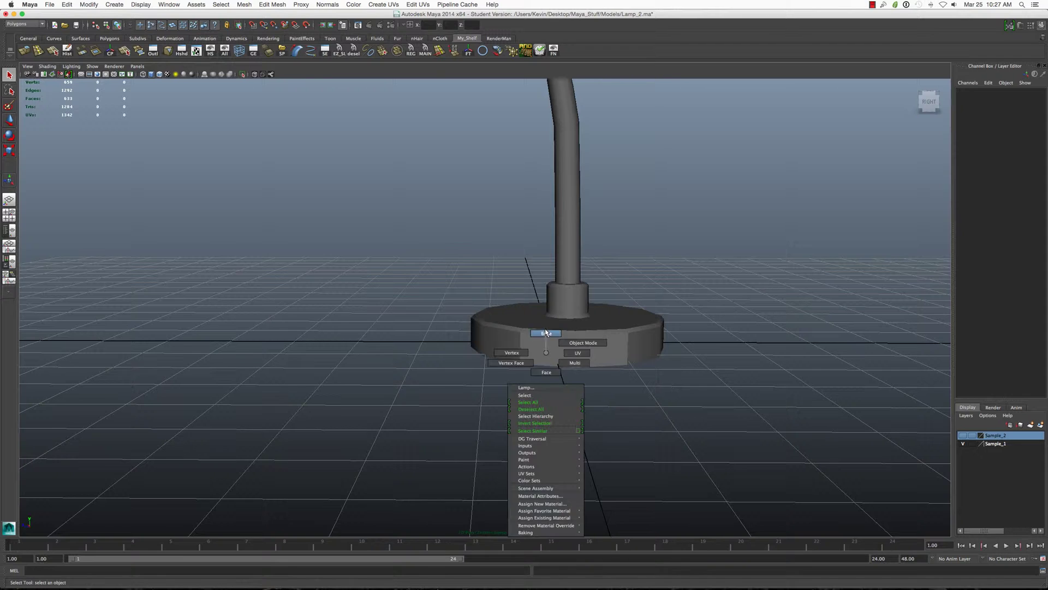
click(522, 333)
alt+drag(523, 332, 456, 296)
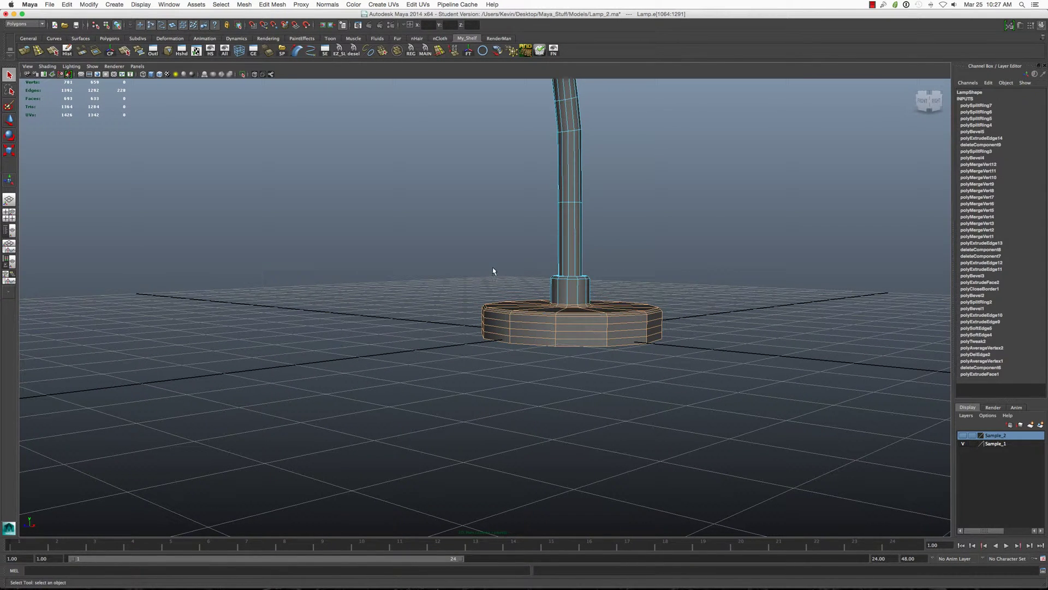
Step: Apply Soften Edge to the lamp base's edges, then return to object mode
alt+drag(537, 311, 609, 329)
shift+right_drag(610, 328, 656, 330)
click(721, 253)
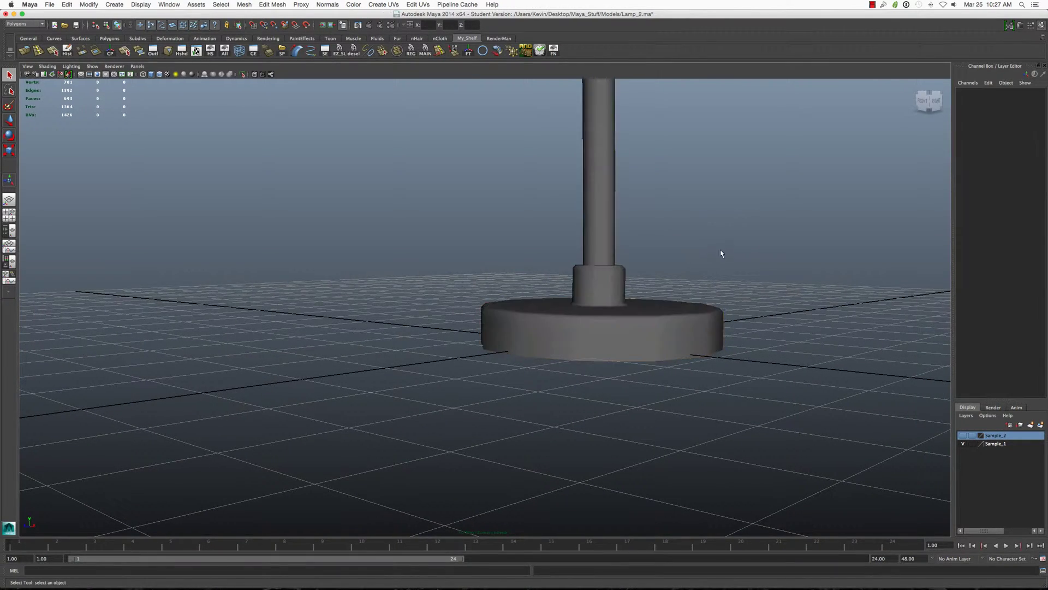
mouse_move(721, 254)
alt+mouse_down()
mouse_move(719, 262)
mouse_move(751, 279)
mouse_move(655, 265)
alt+mouse_up()
right_drag(492, 375, 498, 353)
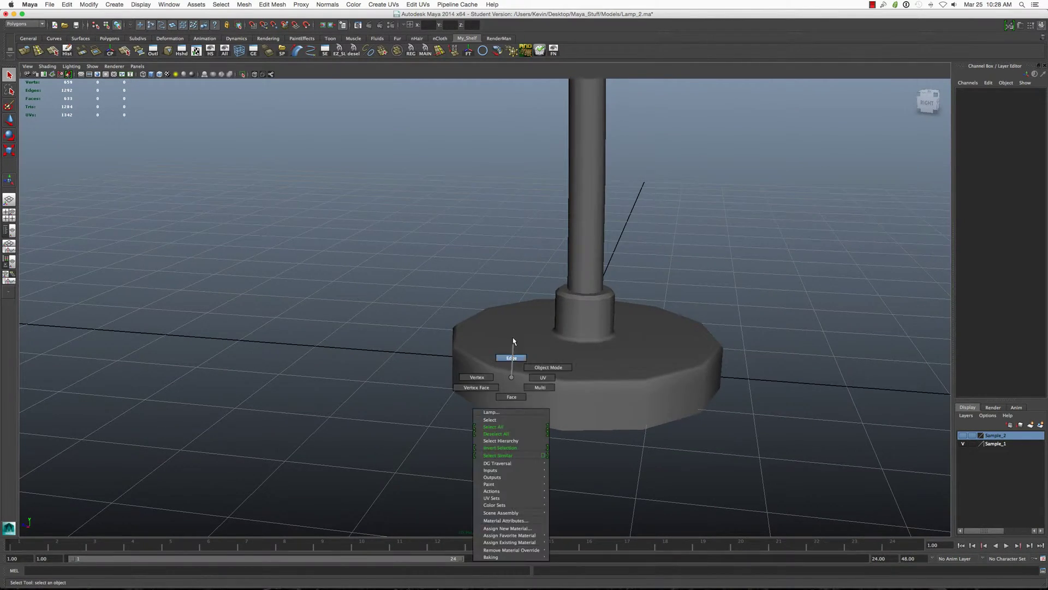
scroll(520, 402, up, 3)
Step: Select the base's top rim edge loop, try a bevel, and undo it
alt+drag(521, 401, 553, 371)
click(552, 370)
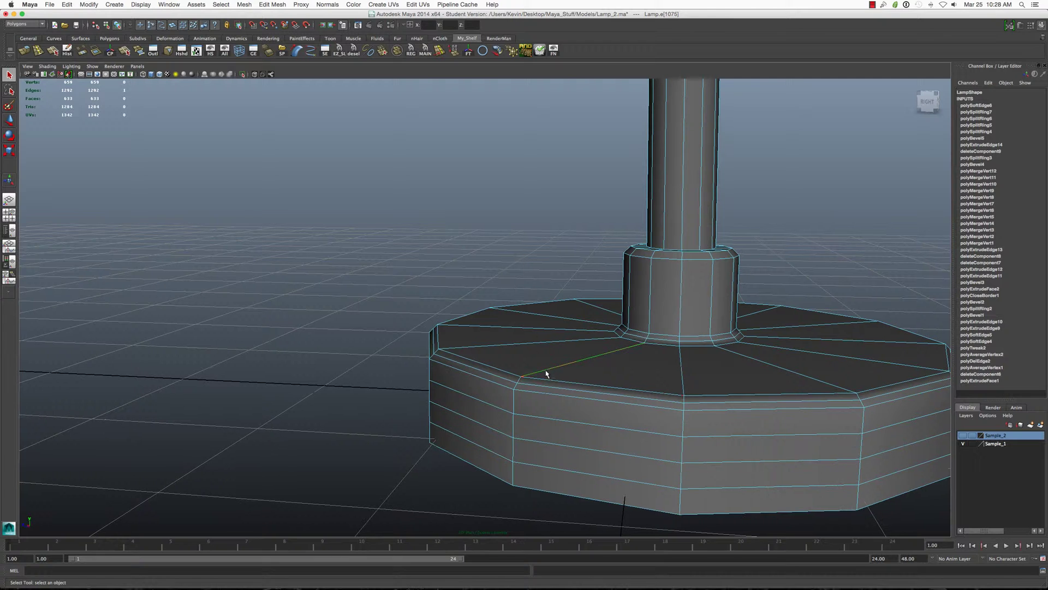
key(F8)
click(555, 371)
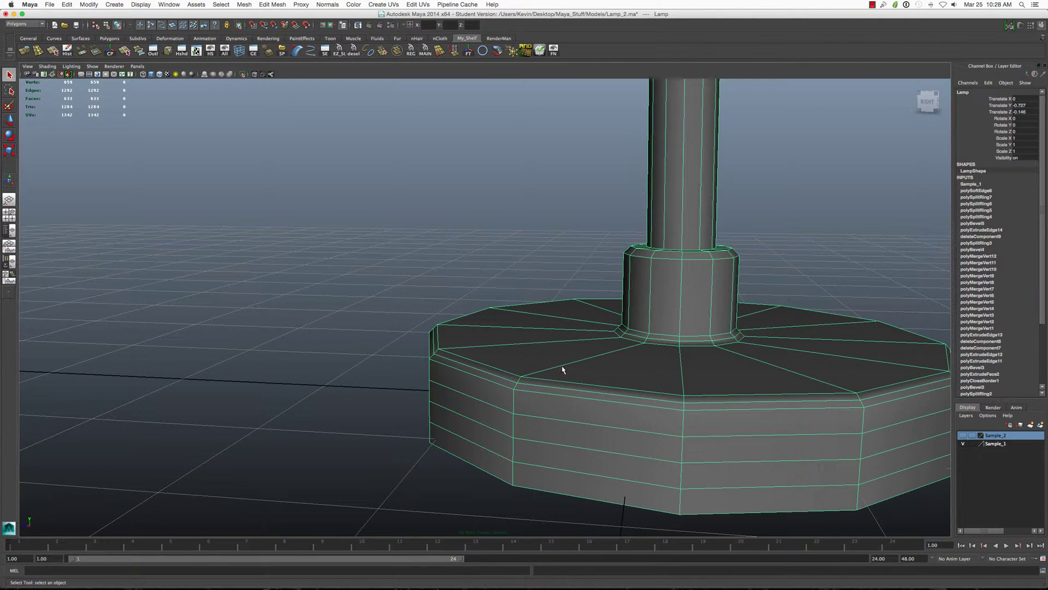
key(F8)
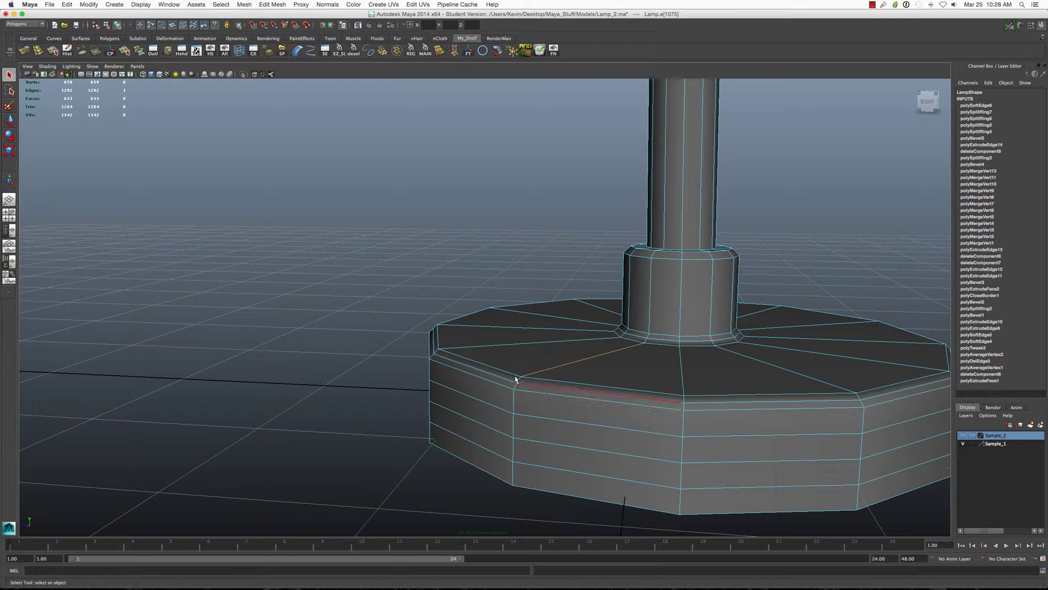
double_click(506, 374)
alt+drag(506, 375, 510, 367)
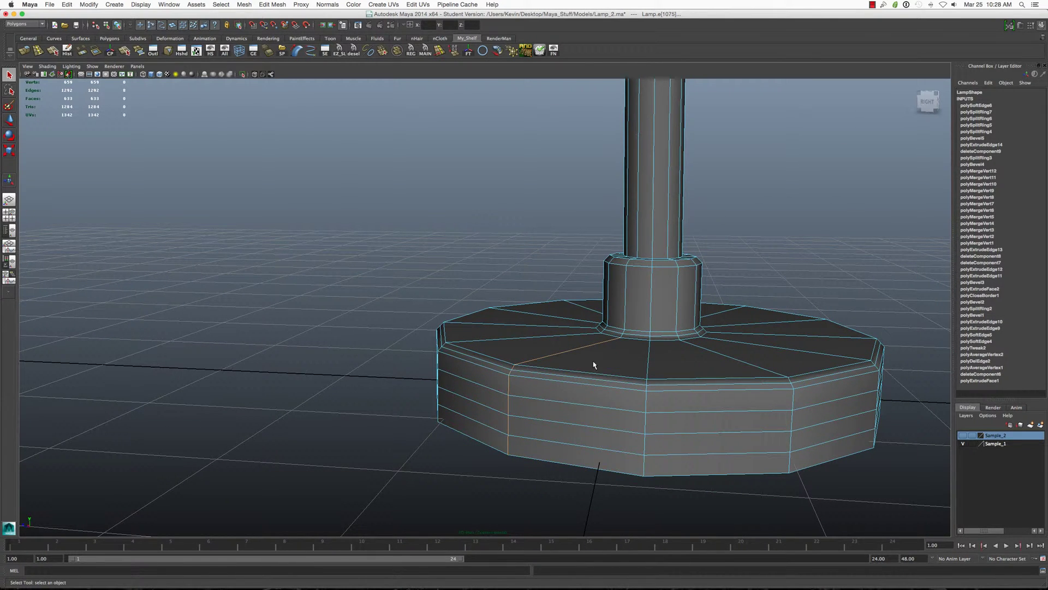
shift+right_drag(593, 364, 609, 361)
key(ctrl+z)
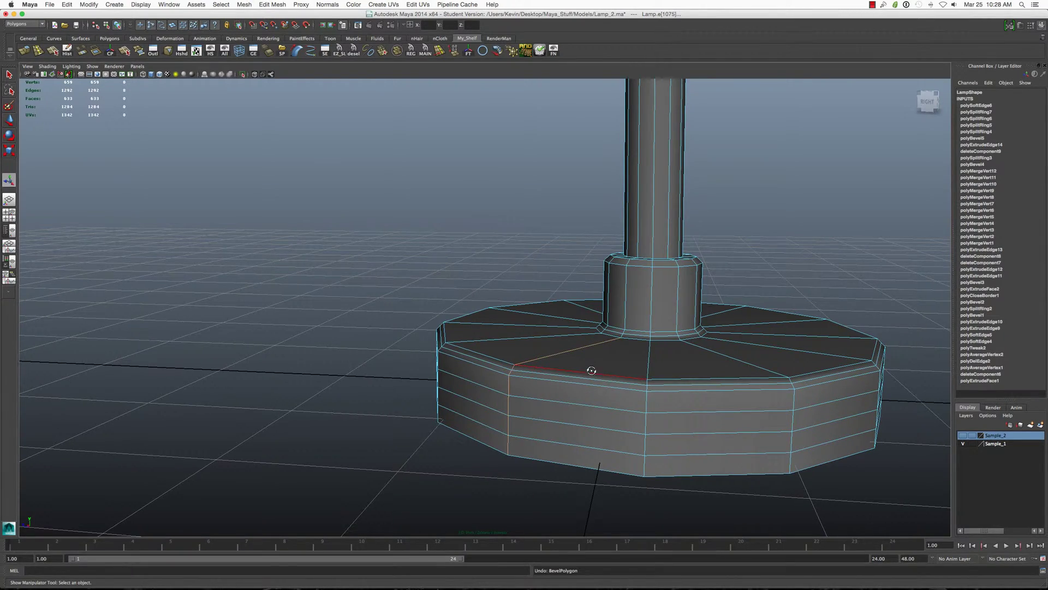
scroll(591, 371, down, 3)
scroll(608, 374, down, 3)
mouse_move(608, 374)
alt+mouse_down()
mouse_move(678, 356)
mouse_move(702, 328)
mouse_move(631, 332)
mouse_move(665, 358)
alt+mouse_up()
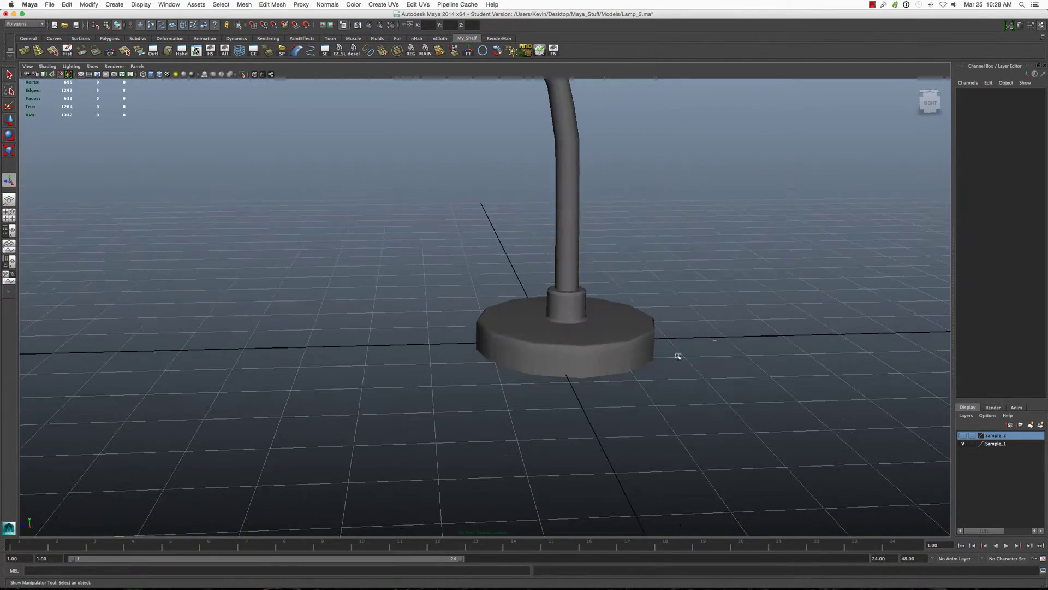
scroll(702, 328, down, 2)
Step: Select the lamp and delete its construction history
click(489, 194)
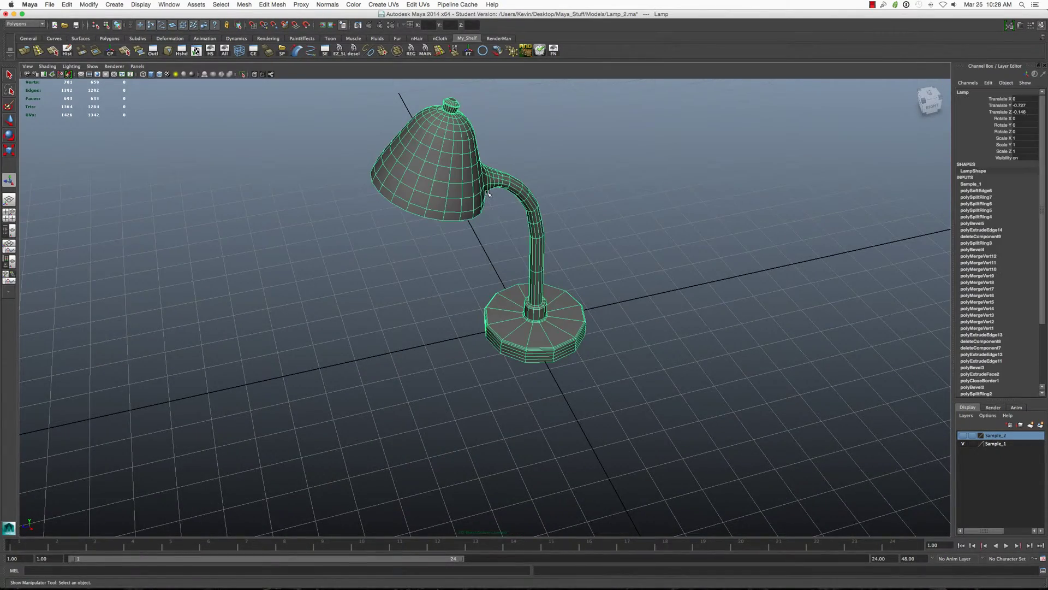
alt+drag(489, 193, 532, 259)
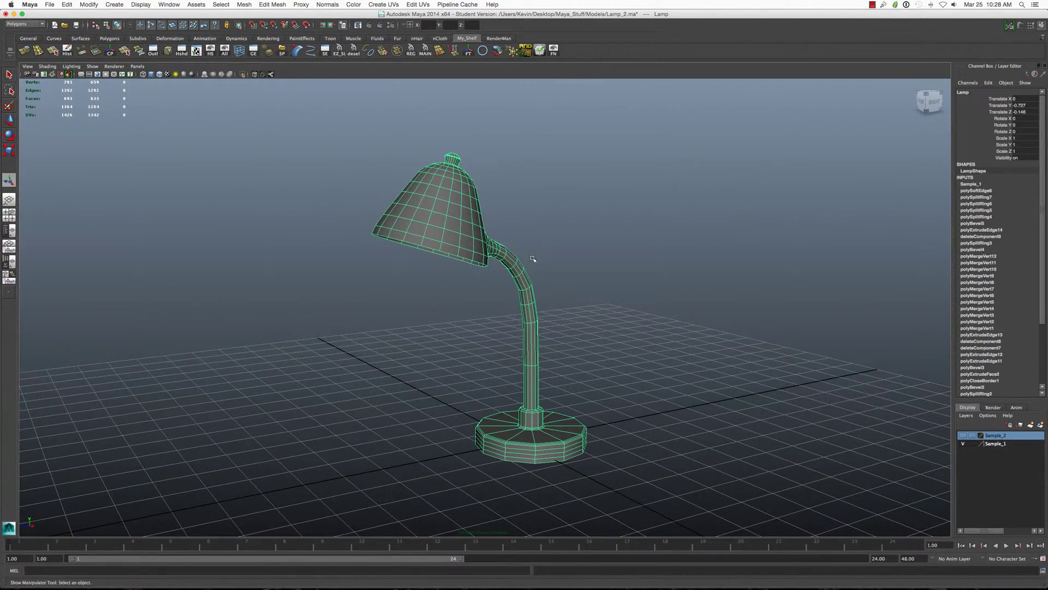
click(68, 53)
click(604, 194)
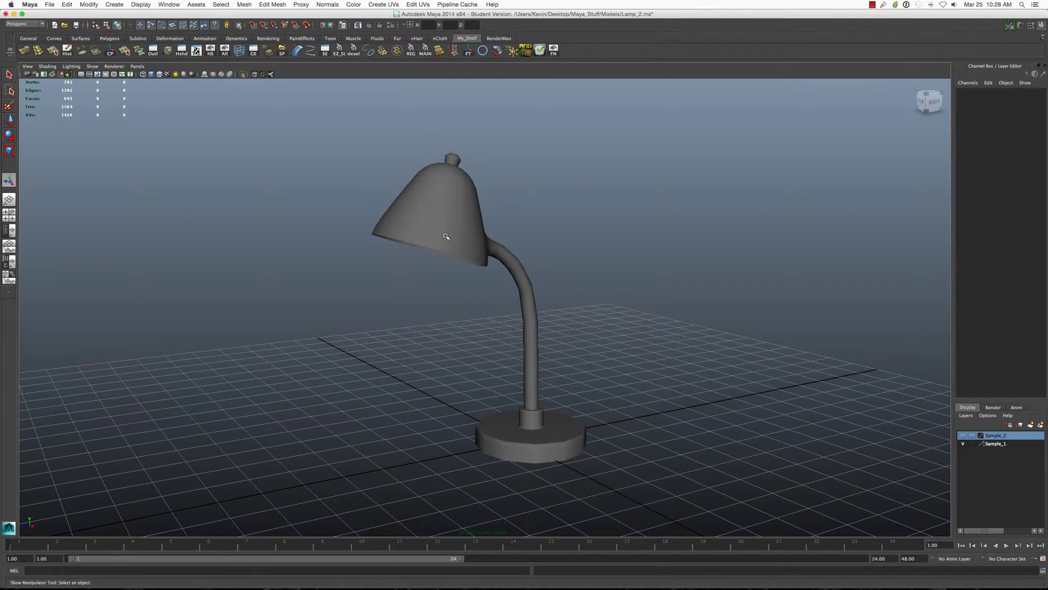
Step: Orbit under the shade and select the edge loop along its rim
mouse_move(447, 237)
alt+mouse_down()
mouse_move(443, 192)
mouse_move(424, 197)
mouse_move(427, 213)
mouse_move(442, 205)
alt+mouse_up()
click(424, 197)
right_drag(442, 206, 445, 158)
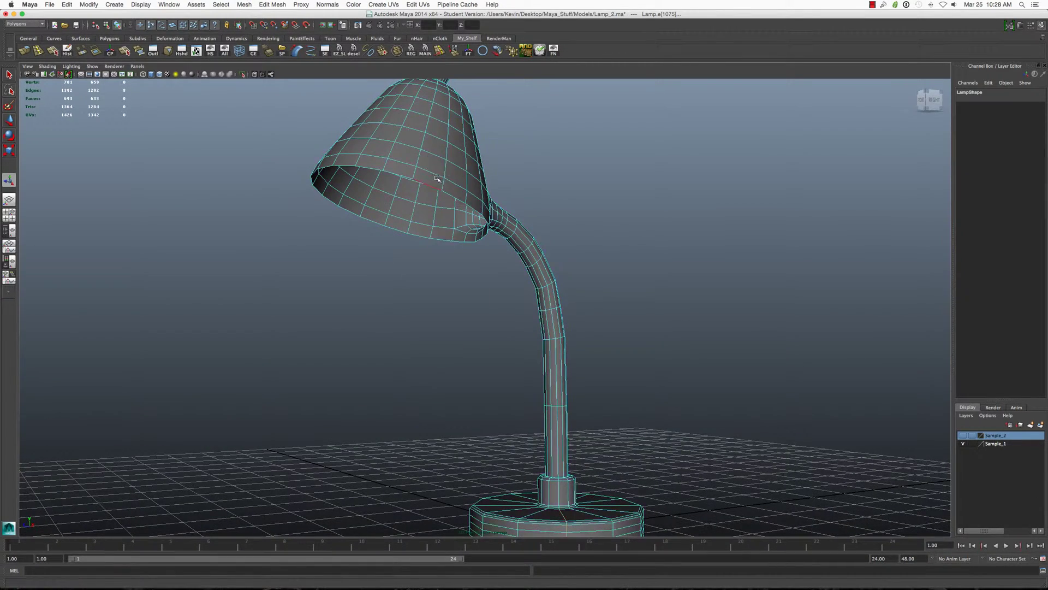
double_click(443, 163)
alt+drag(452, 165, 455, 168)
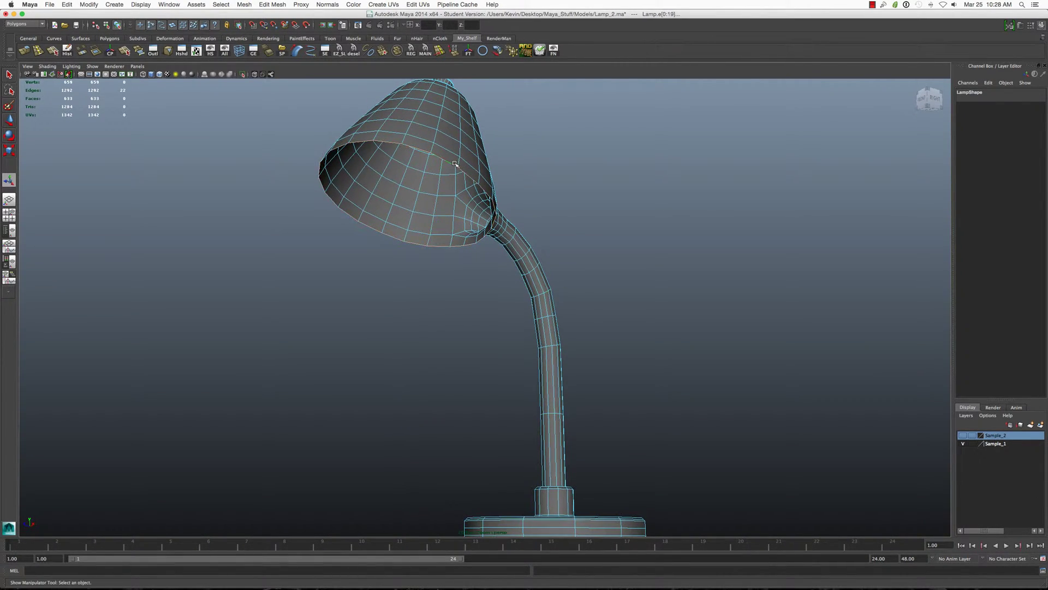
scroll(455, 168, up, 3)
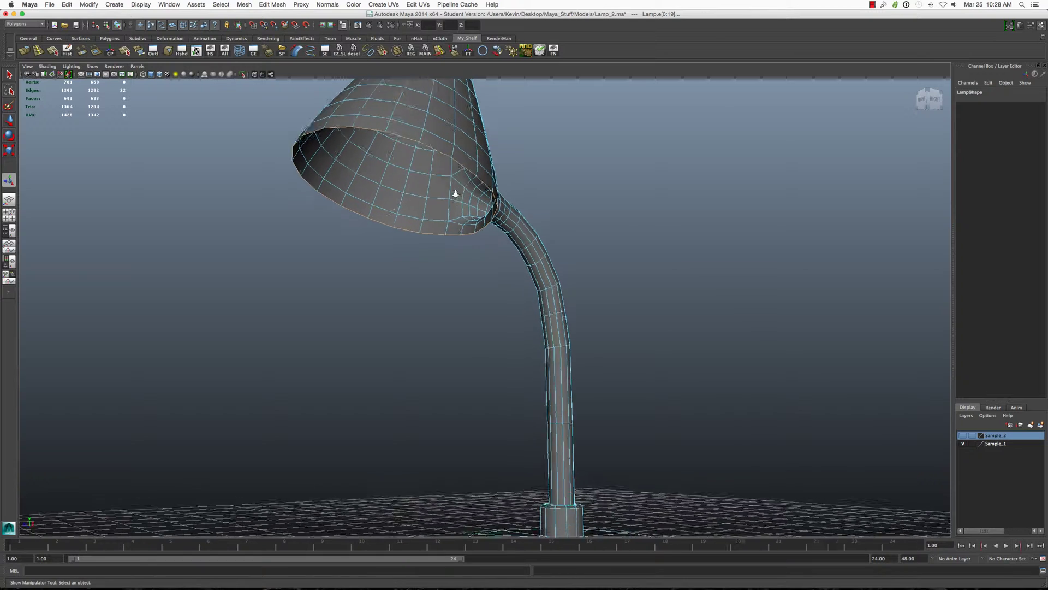
scroll(434, 136, up, 2)
Step: Extrude the shade's rim edge loop with thickness -0.05
shift+right_click(458, 133)
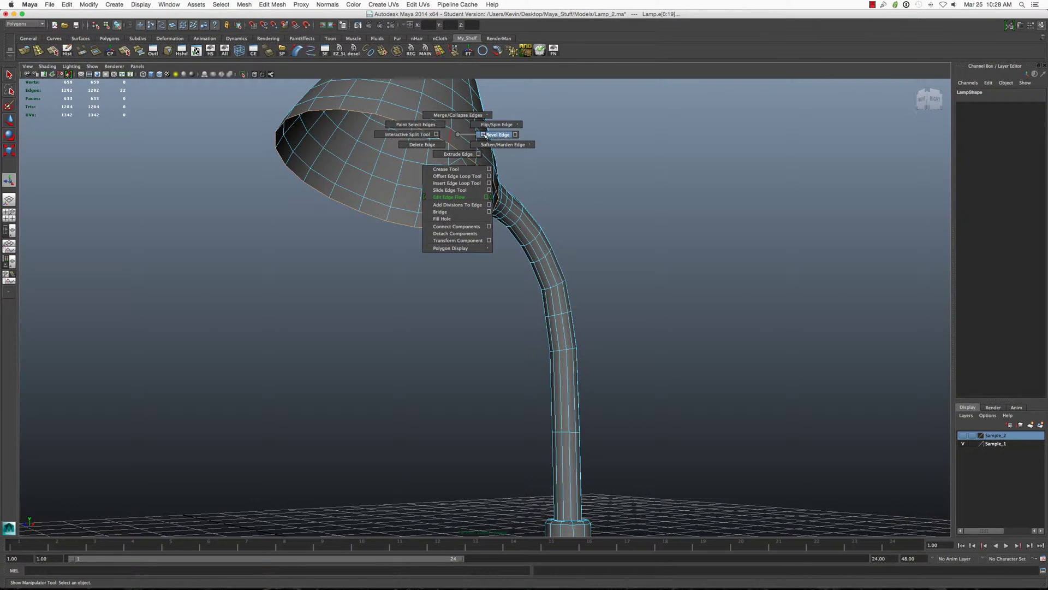
click(458, 154)
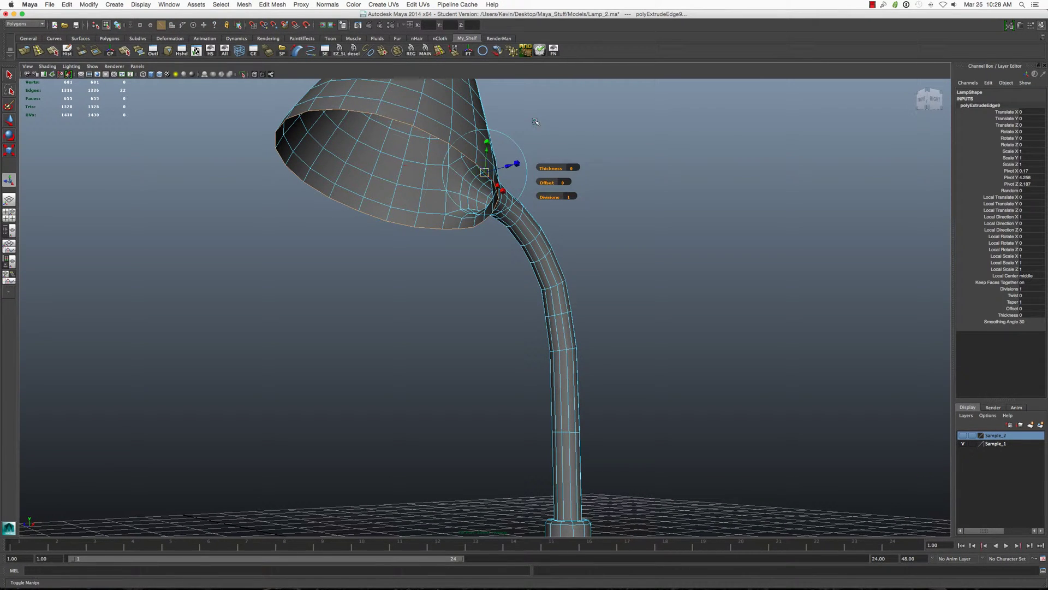
middle_drag(448, 173, 452, 173)
click(482, 171)
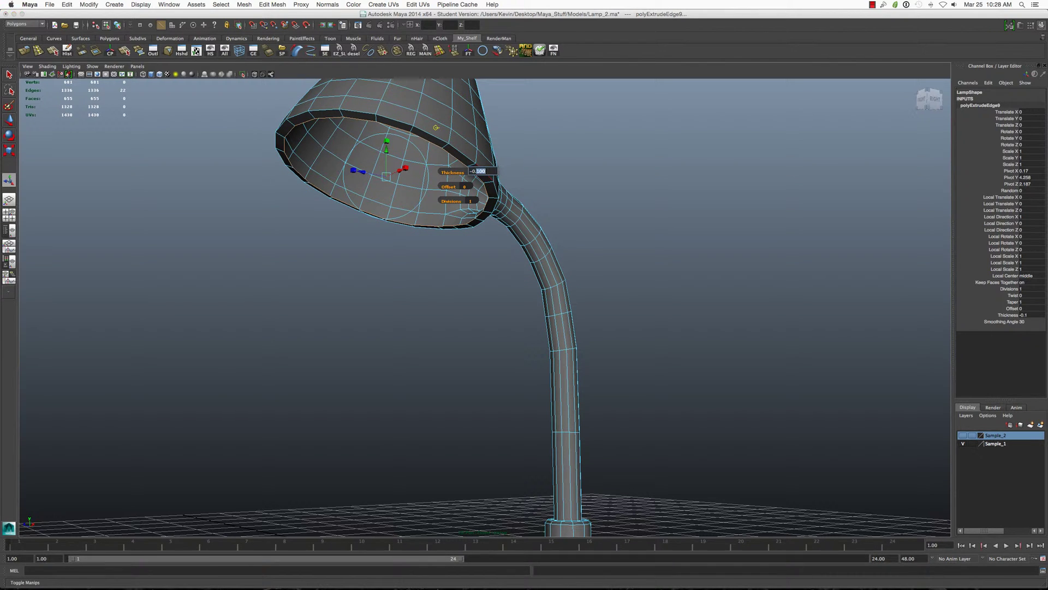
key(Return)
key(q)
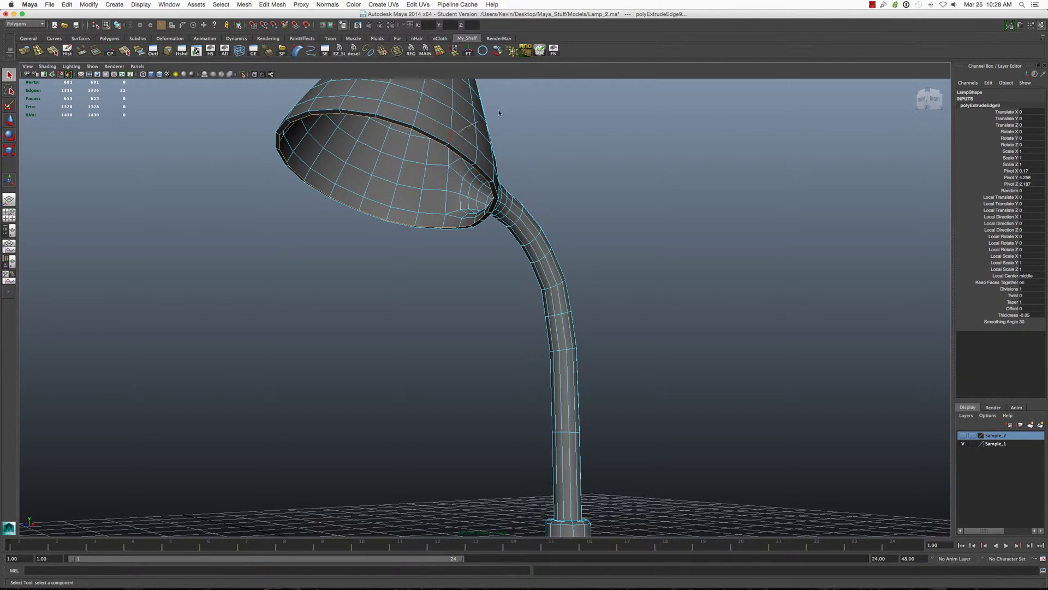
Step: Deselect, frame the whole lamp, and orbit to view it with the grid
click(499, 112)
key(f)
mouse_move(543, 160)
alt+mouse_down()
mouse_move(563, 221)
mouse_move(502, 243)
mouse_move(570, 241)
mouse_move(597, 274)
mouse_move(583, 237)
alt+mouse_up()
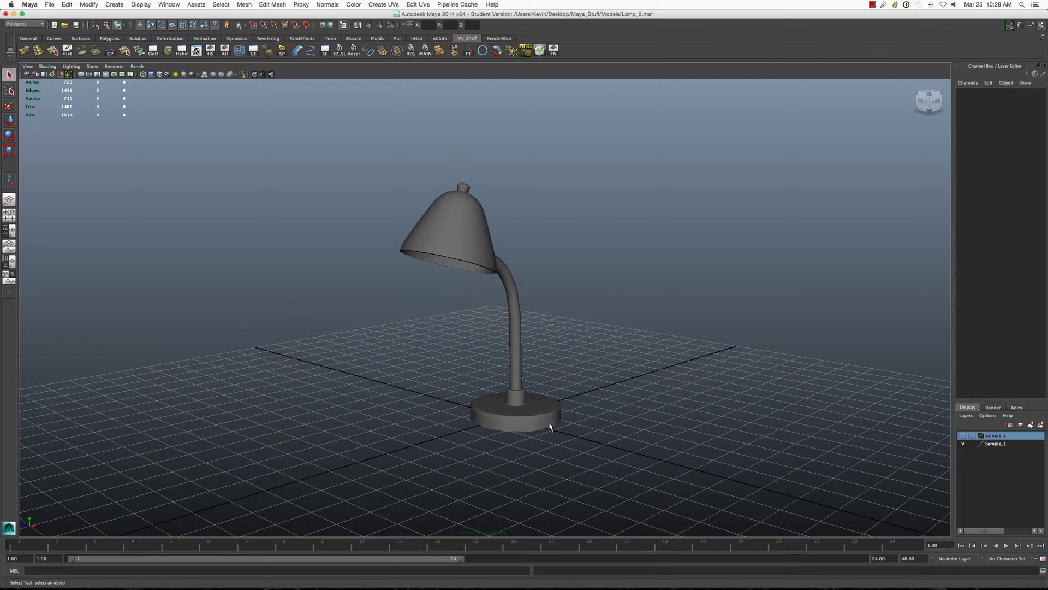
alt+drag(550, 426, 525, 411)
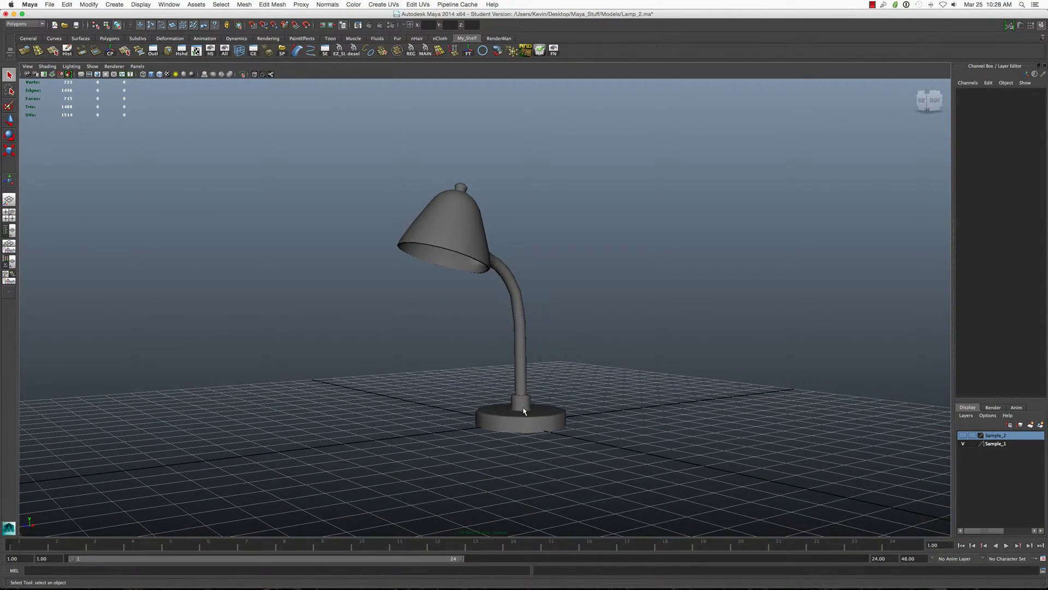